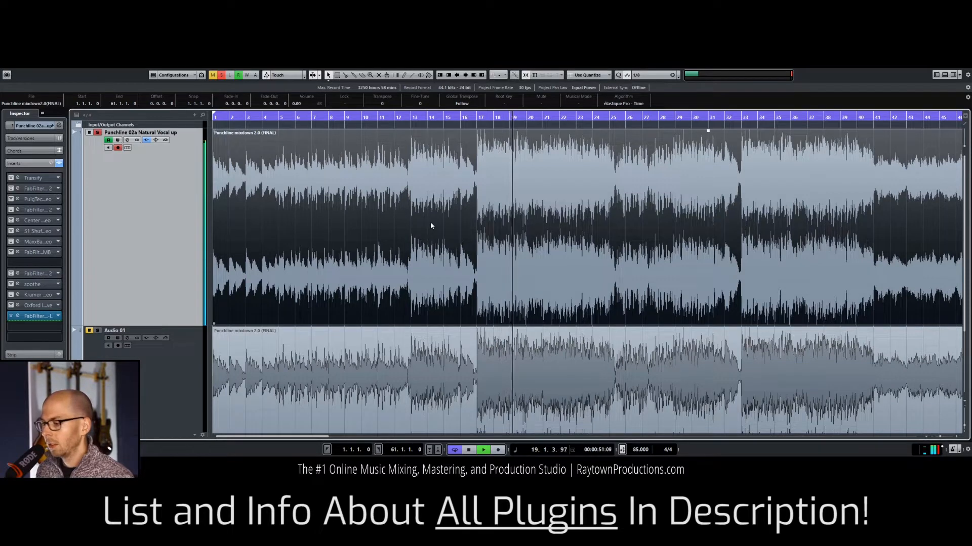
Step: Audition the mix at different points, including the sparse intro around bar 2, and stop playback
key(space)
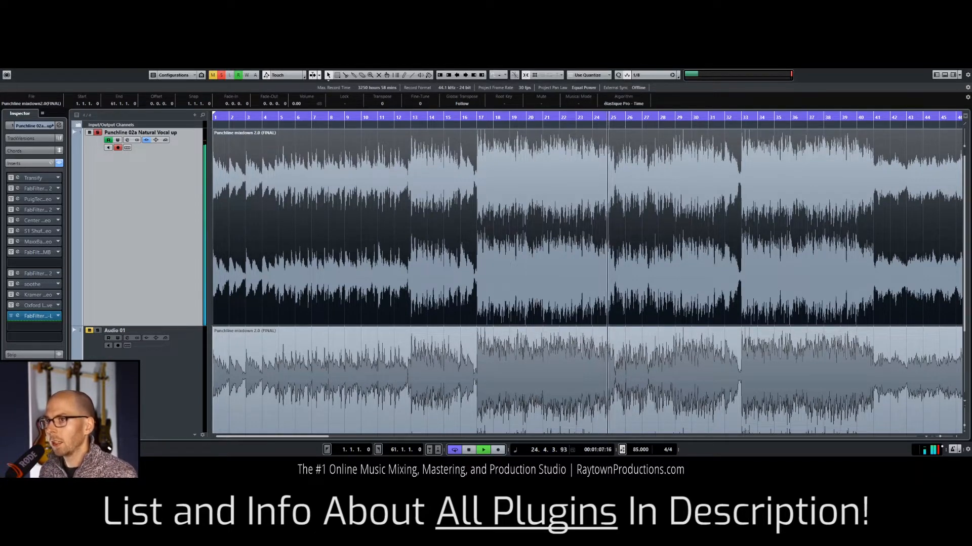
key(space)
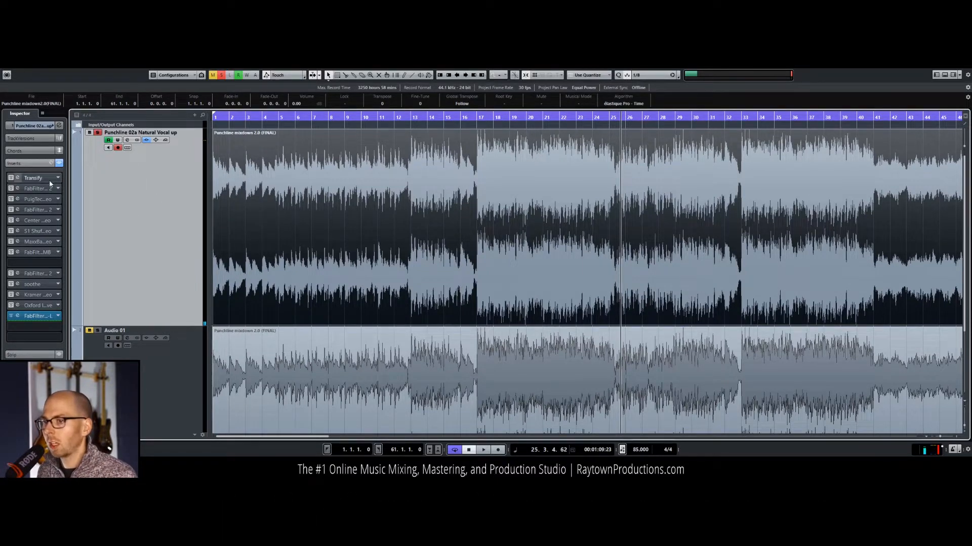
key(space)
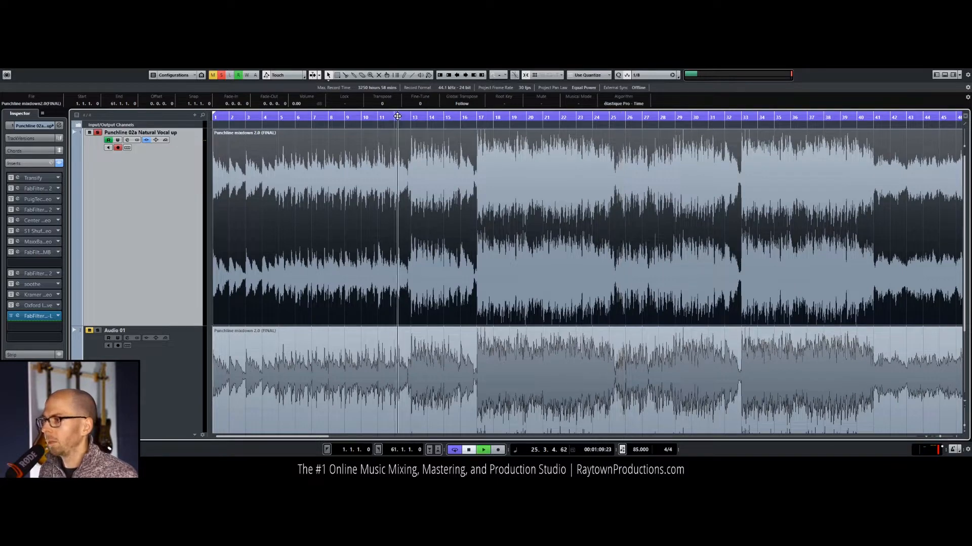
drag(237, 151, 232, 151)
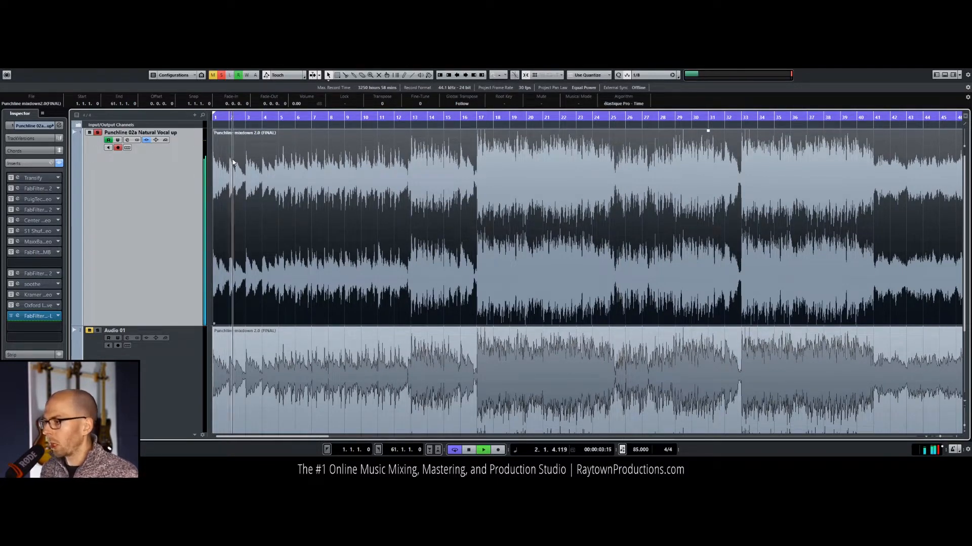
key(space)
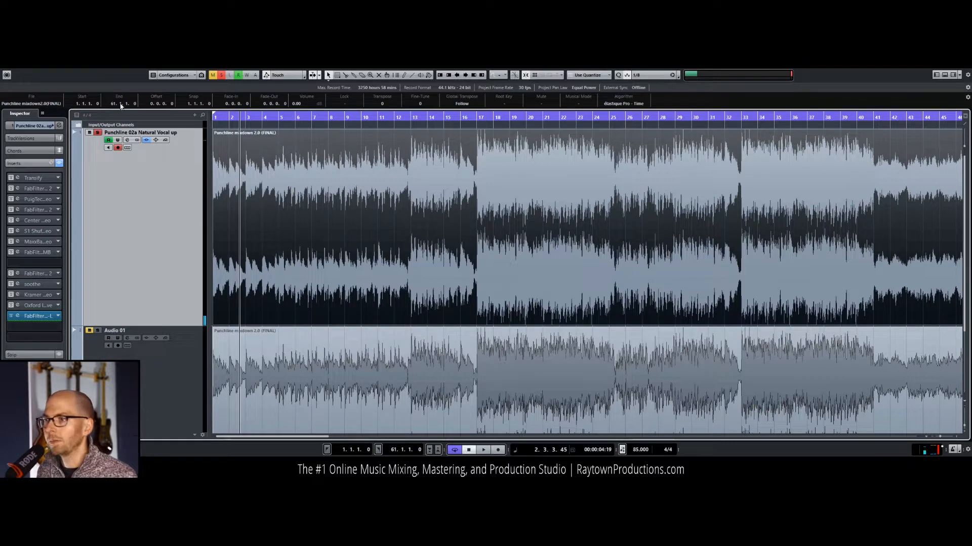
Step: Open the Transify insert on the Natural Vocal up track, reposition its window and take the effect out of bypass
click(19, 179)
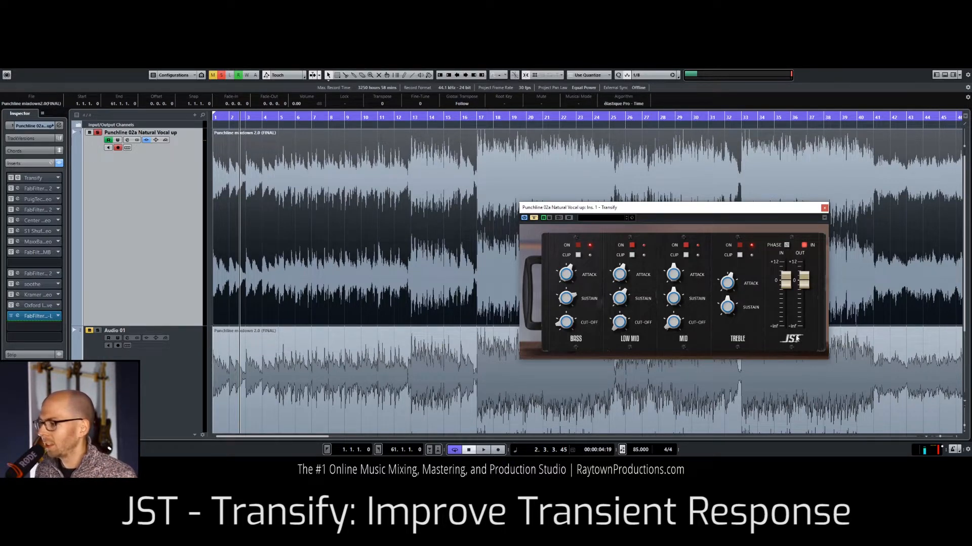
drag(634, 208, 560, 180)
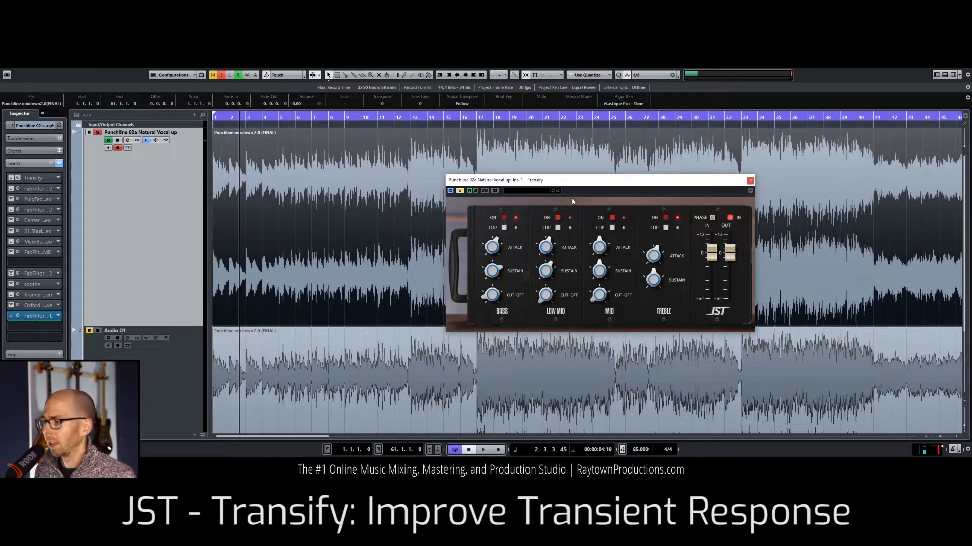
drag(585, 182, 606, 178)
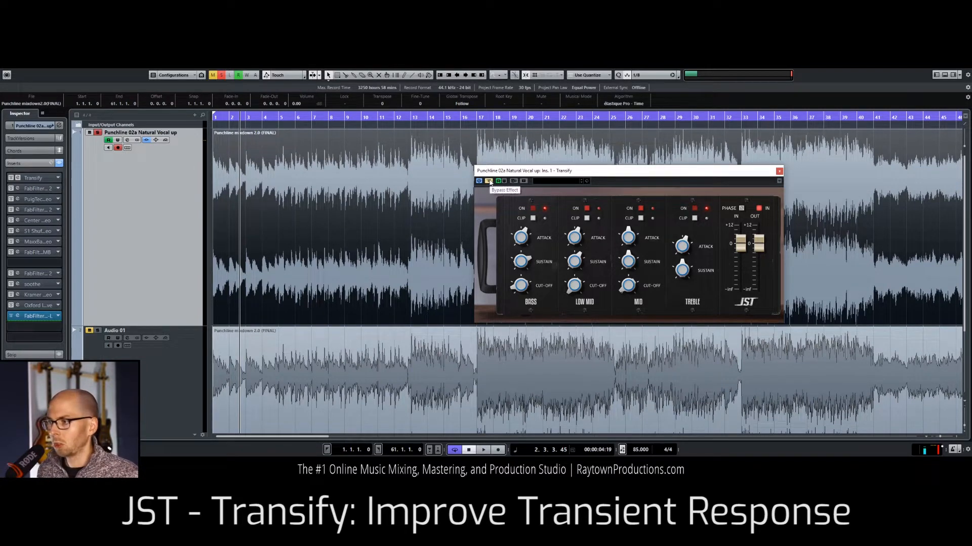
click(489, 181)
Step: Play the mix from bar 4 and from about bar 13, and switch on Transify's Bass band during playback
key(space)
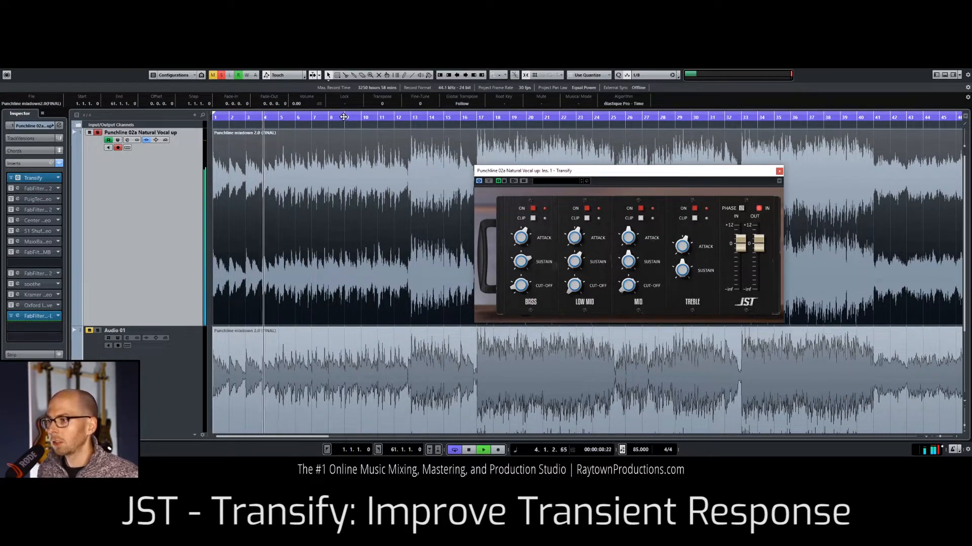
key(space)
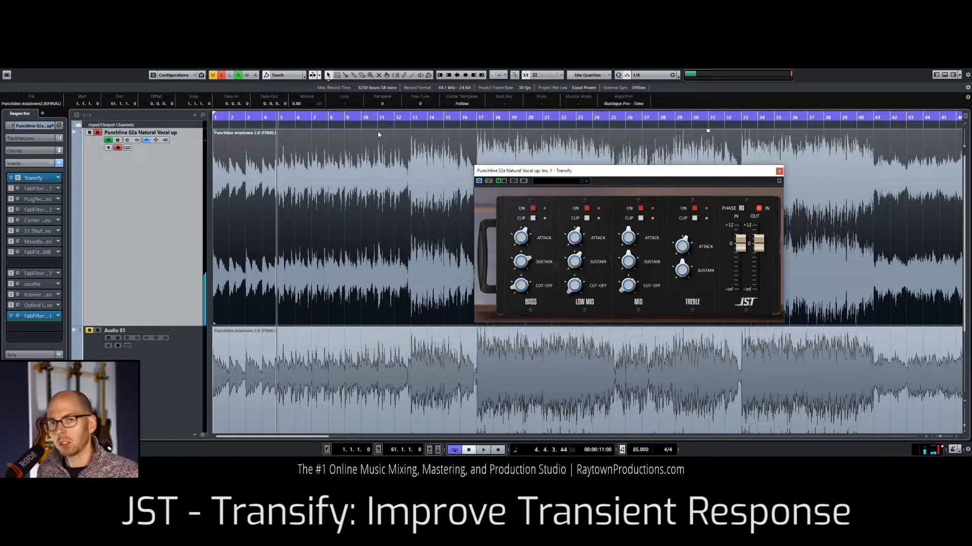
key(space)
click(405, 116)
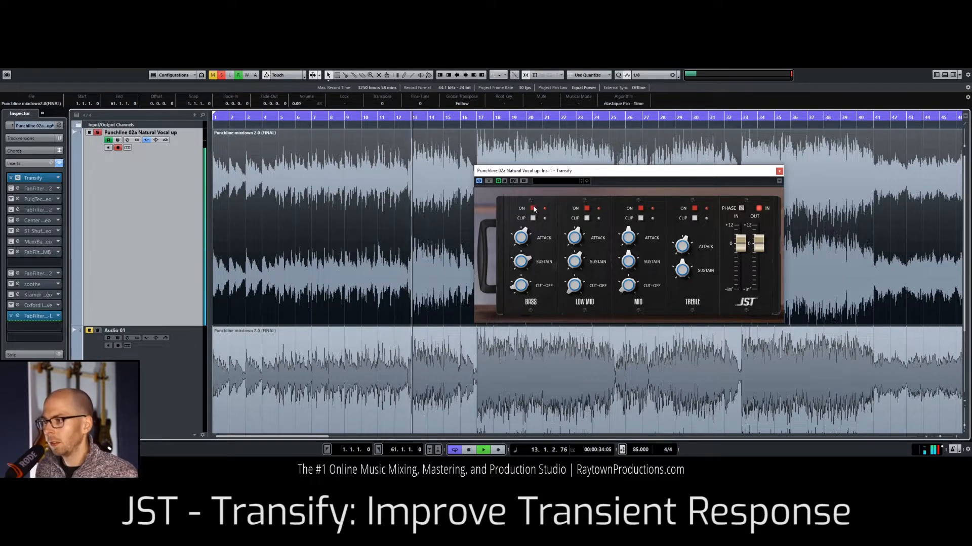
click(533, 208)
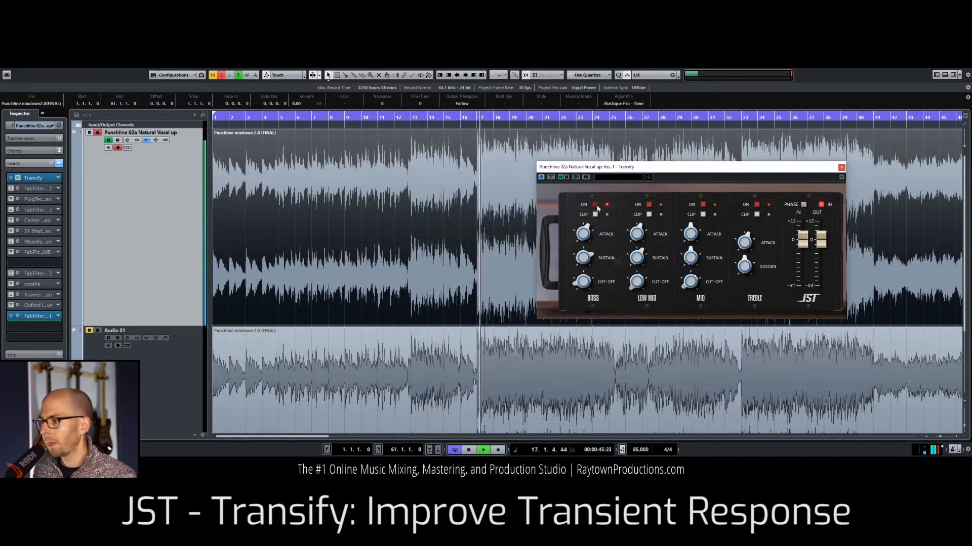
click(596, 205)
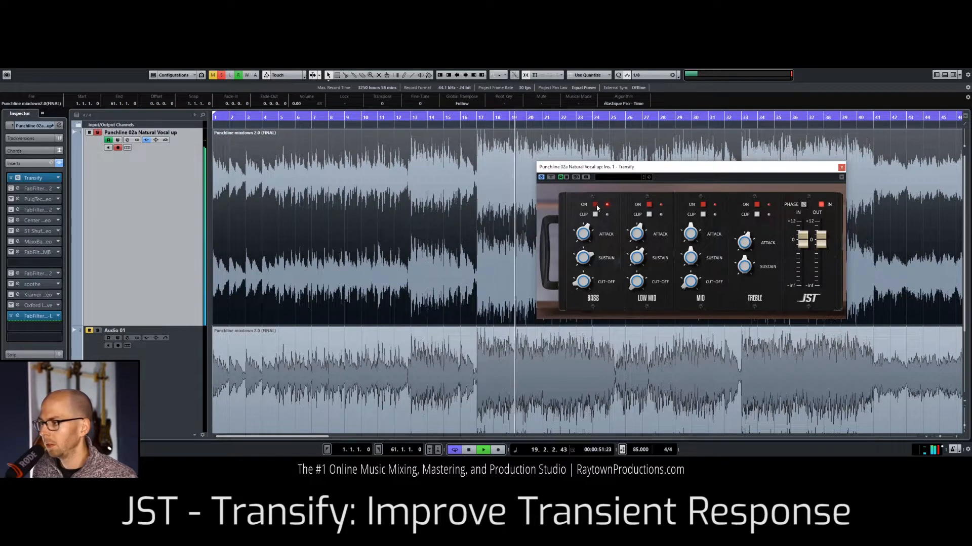
key(space)
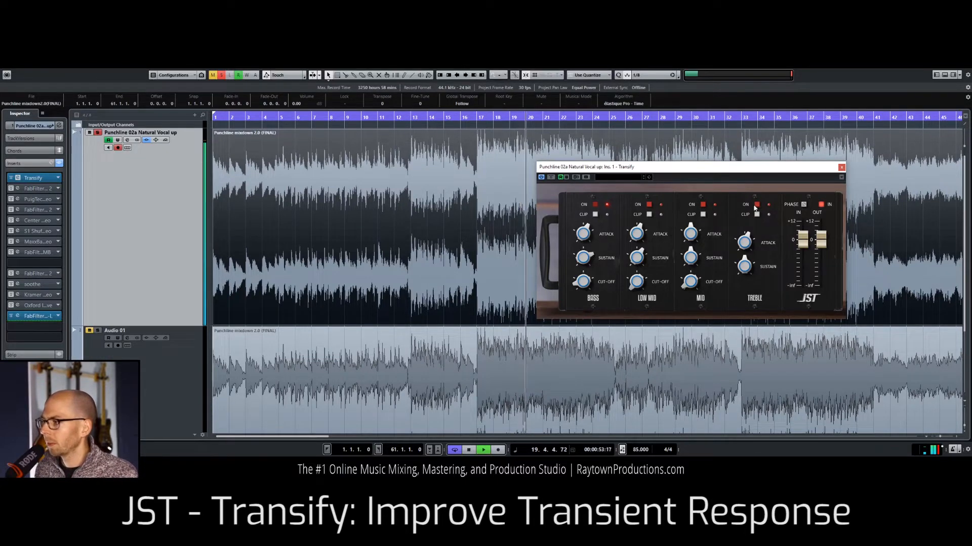
Step: Move the Transify window off the chorus waveform, switch on its Treble band and play from bar 17
drag(783, 167, 400, 135)
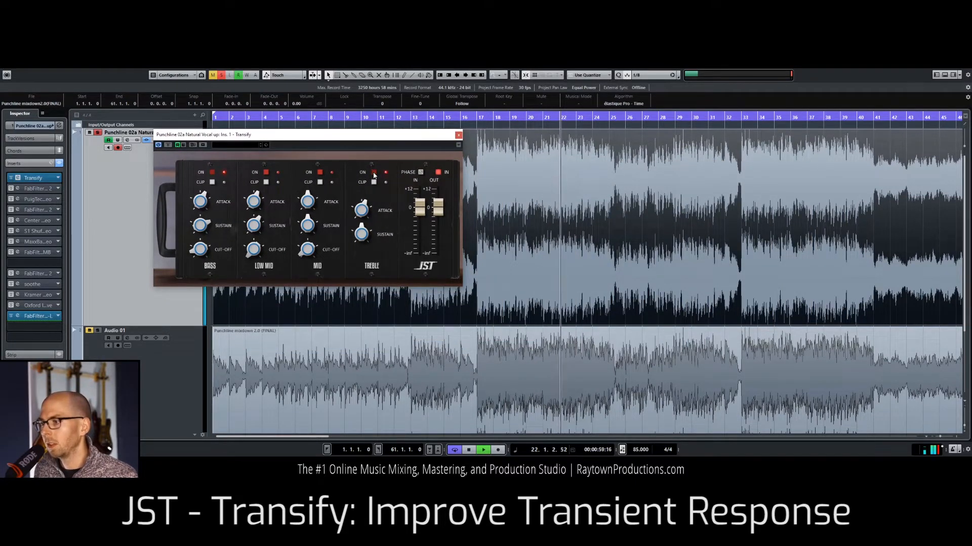
key(space)
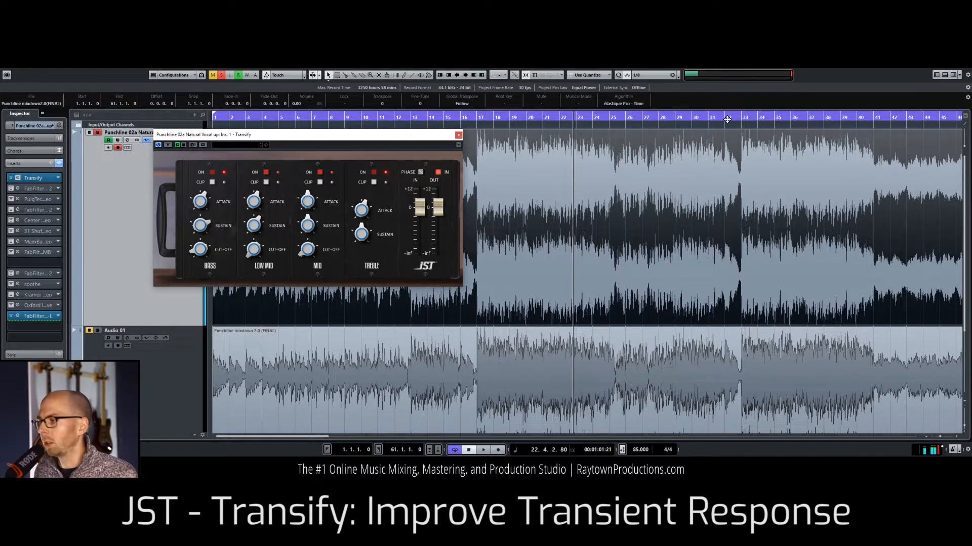
drag(512, 119, 481, 119)
key(space)
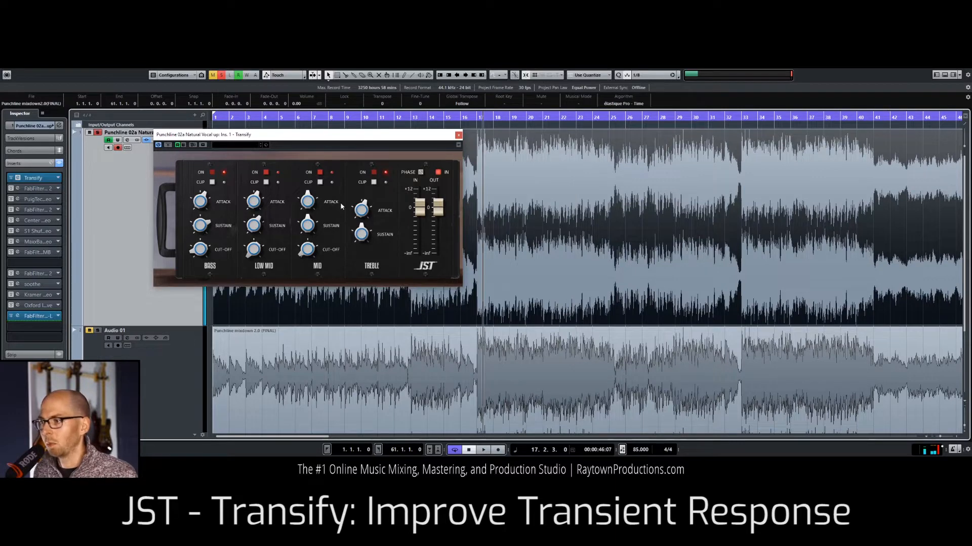
Step: Audition different attack amounts on Transify's Treble band during playback and close the plug-in window
drag(362, 211, 365, 184)
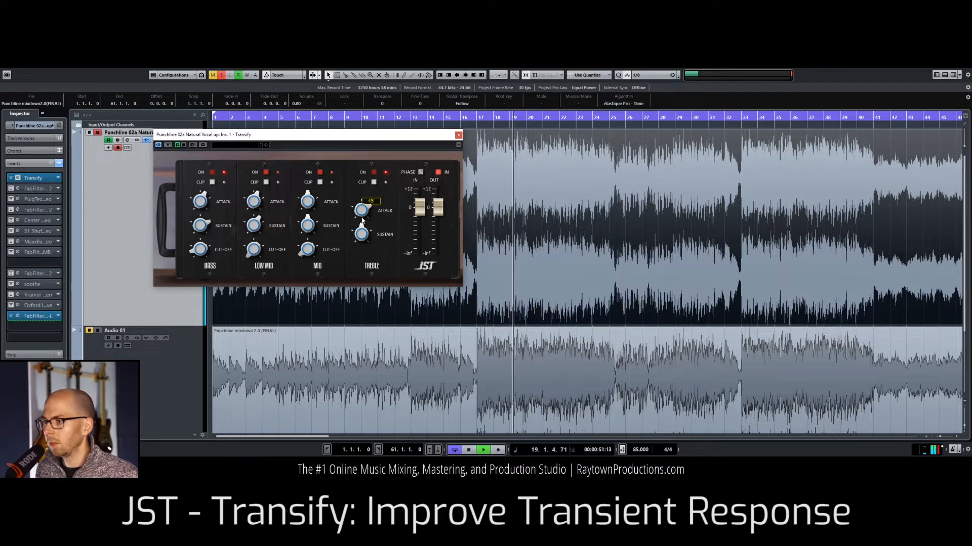
key(space)
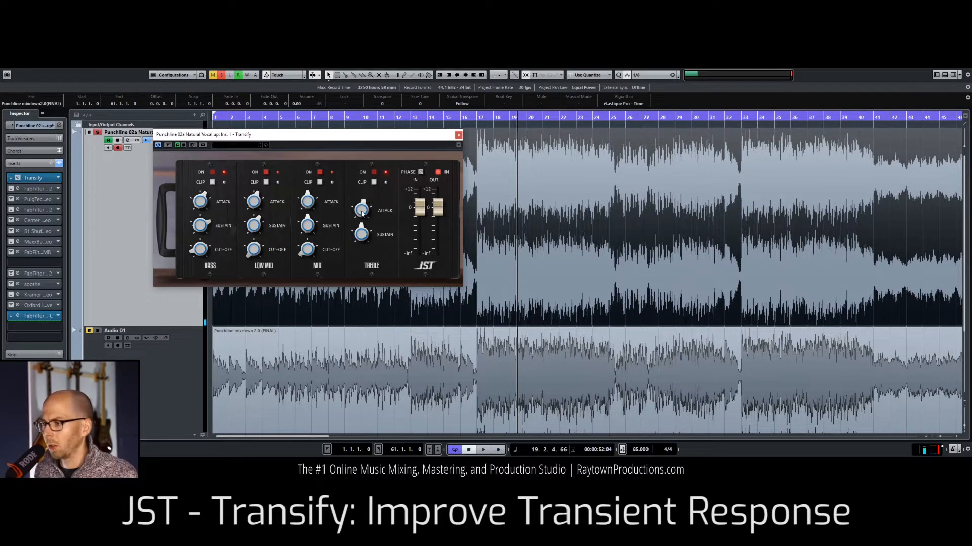
key(space)
click(458, 135)
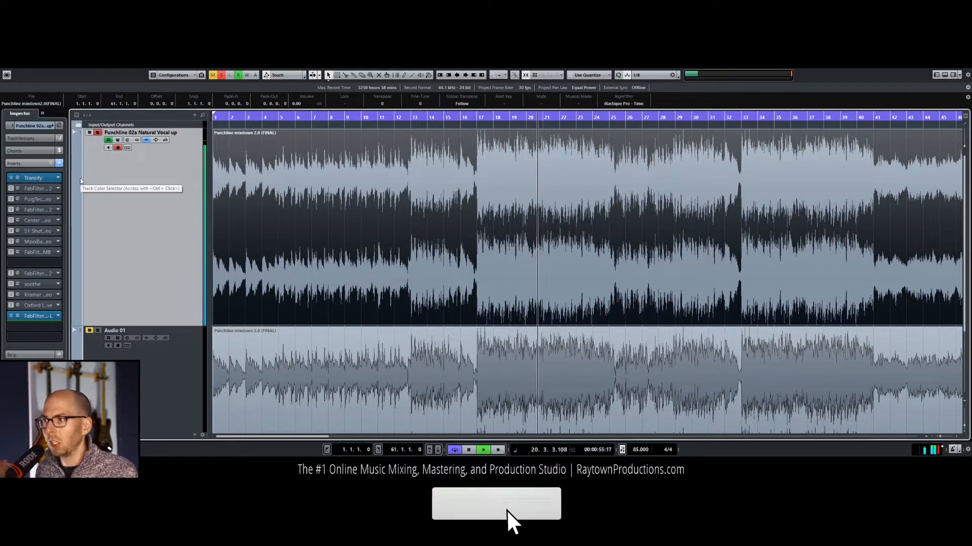
Step: Open the FabFilter Pro-Q 2 in the second insert slot, activate it and disable all of its EQ bands
click(18, 190)
key(space)
click(11, 188)
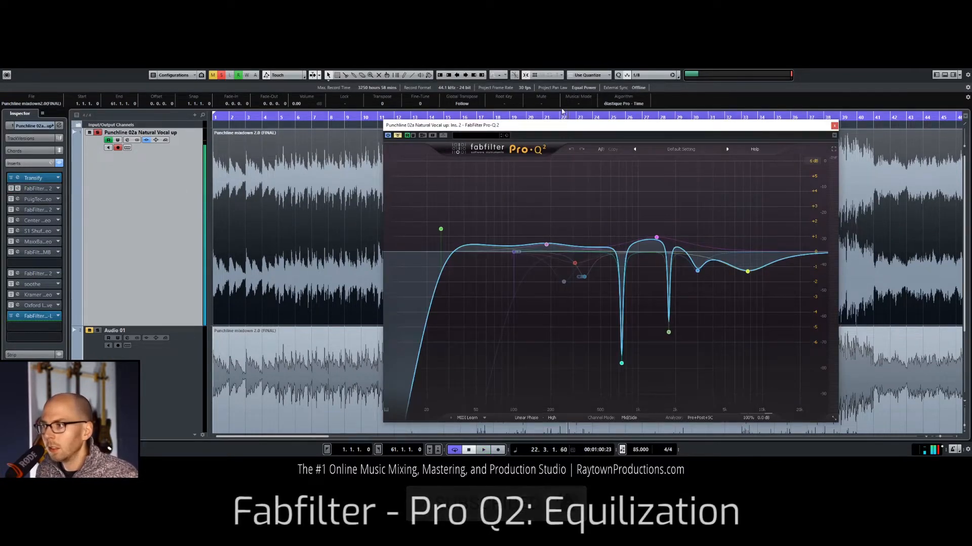
click(546, 365)
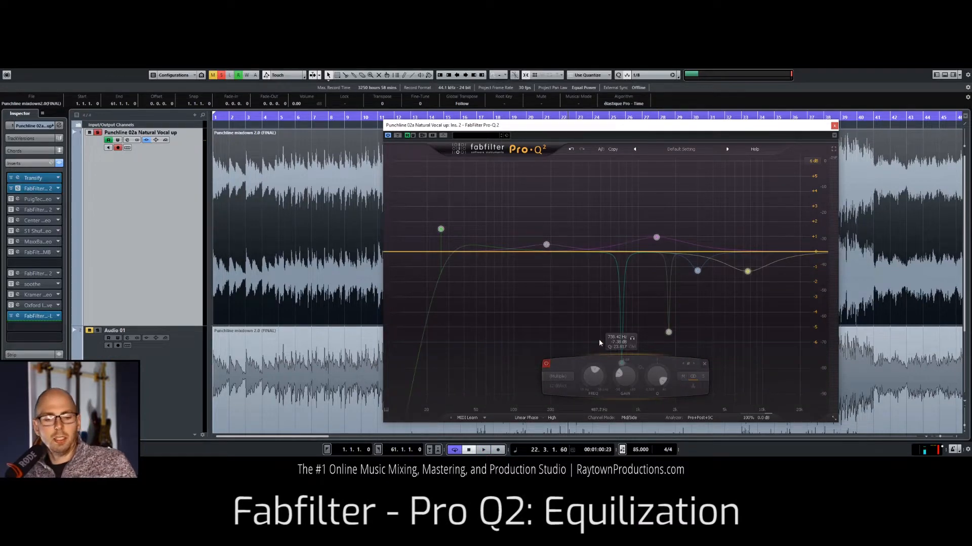
Step: Reposition the Pro-Q 2 window beside the intro waveform and play the mix from bar 4
drag(606, 129, 586, 122)
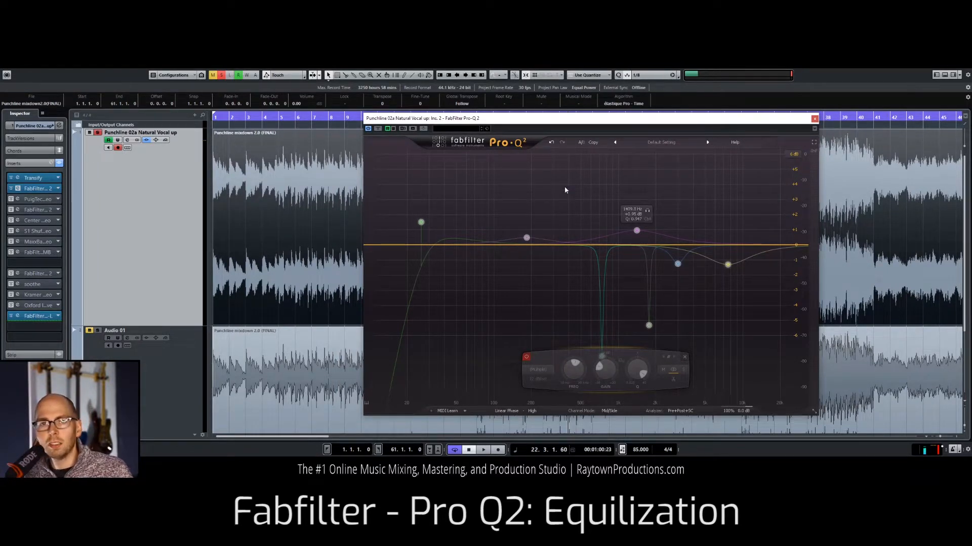
drag(590, 129, 624, 141)
click(258, 126)
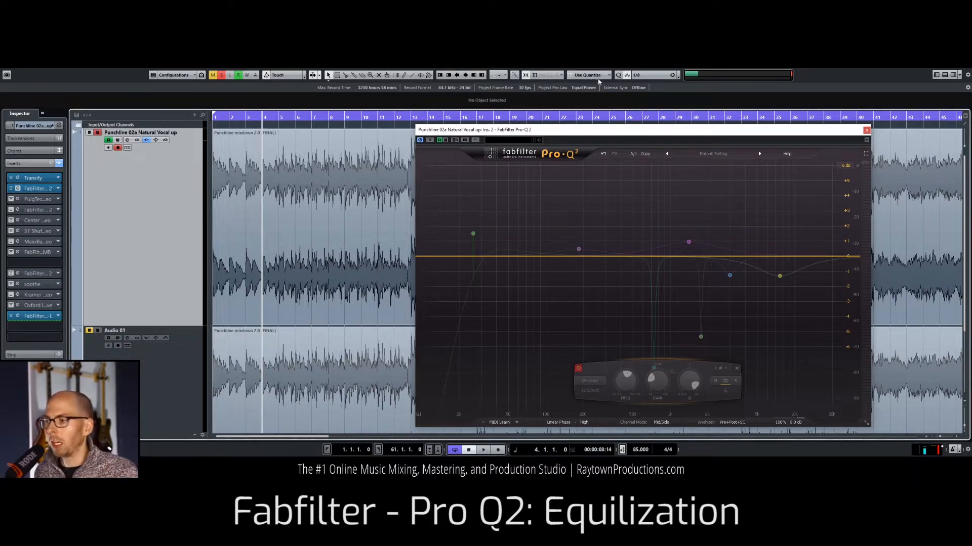
drag(617, 133, 638, 120)
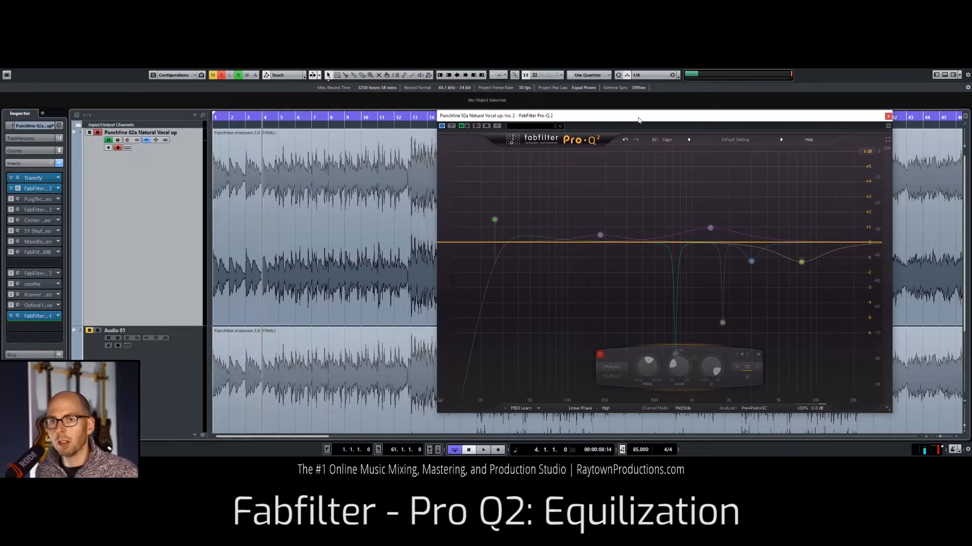
key(space)
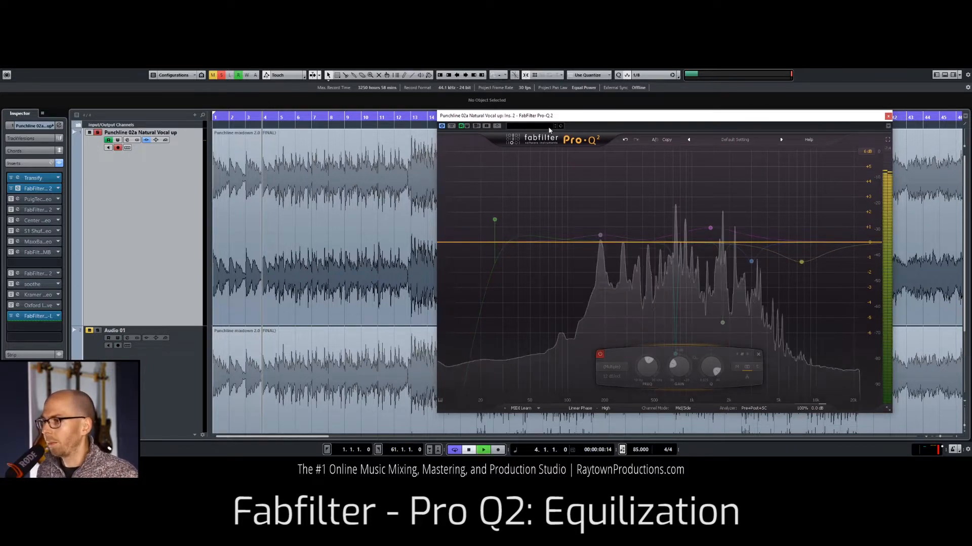
drag(548, 116, 525, 110)
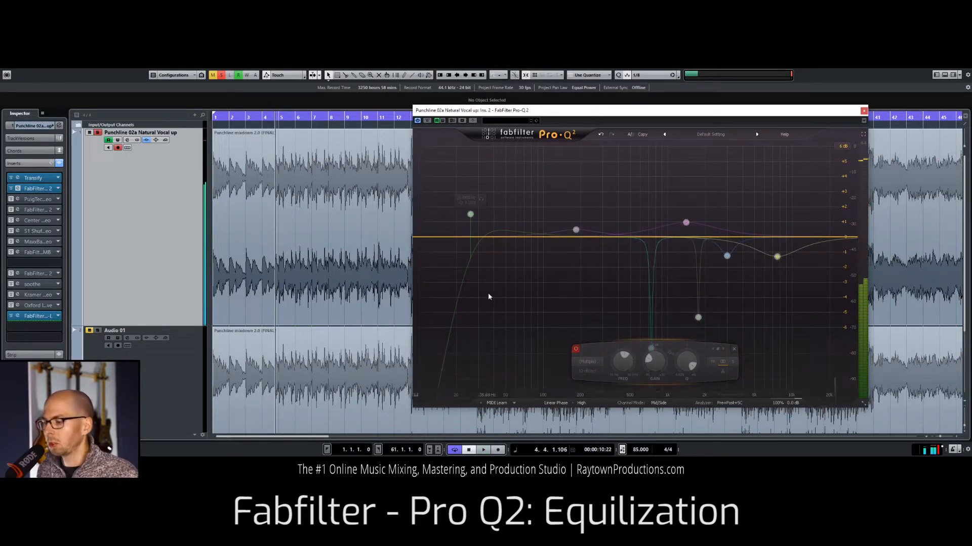
Step: Enable the Low Cut band in Pro-Q 2 and listen to it through the start of the chorus
key(space)
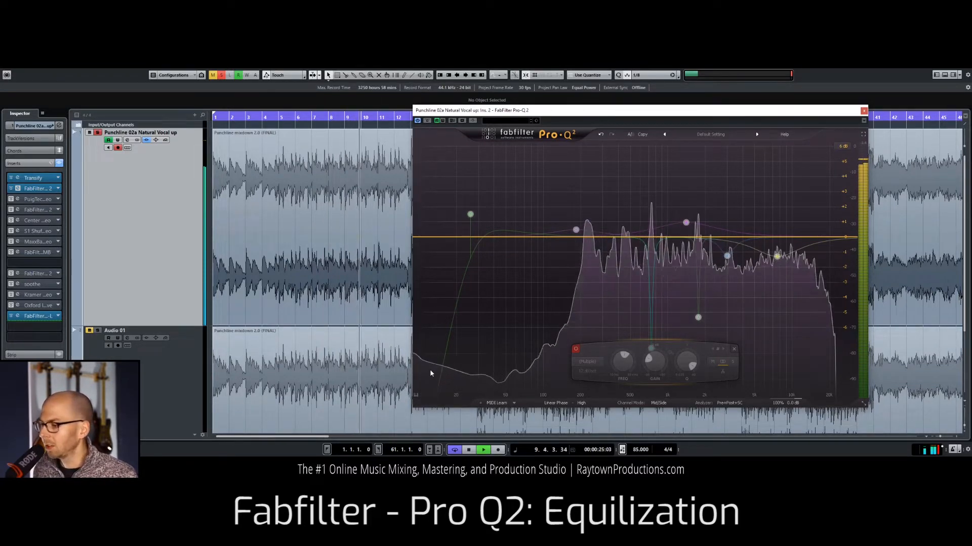
click(471, 215)
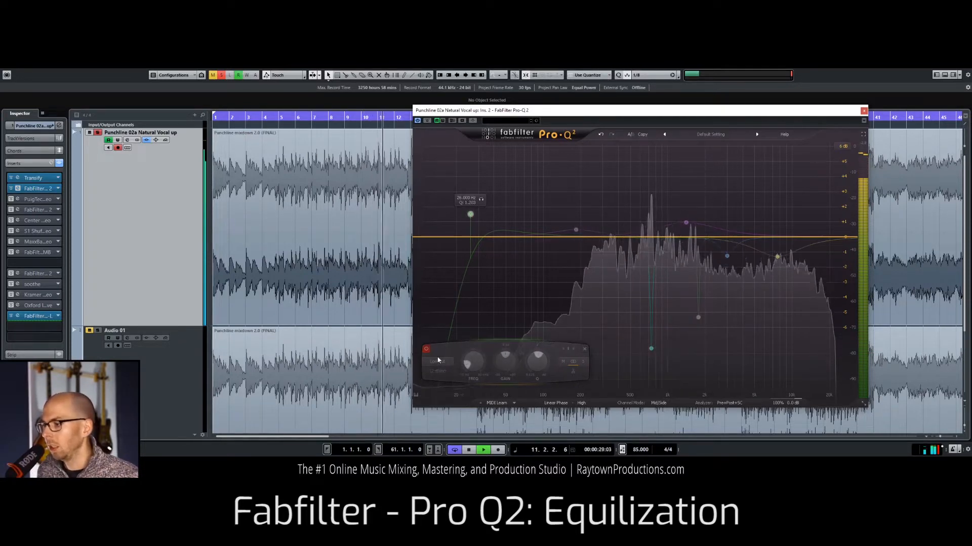
click(426, 349)
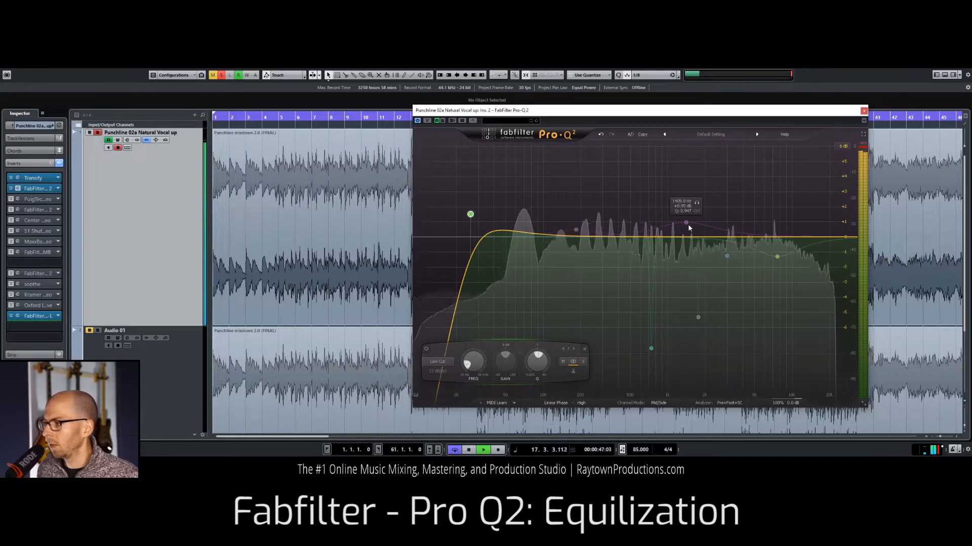
key(space)
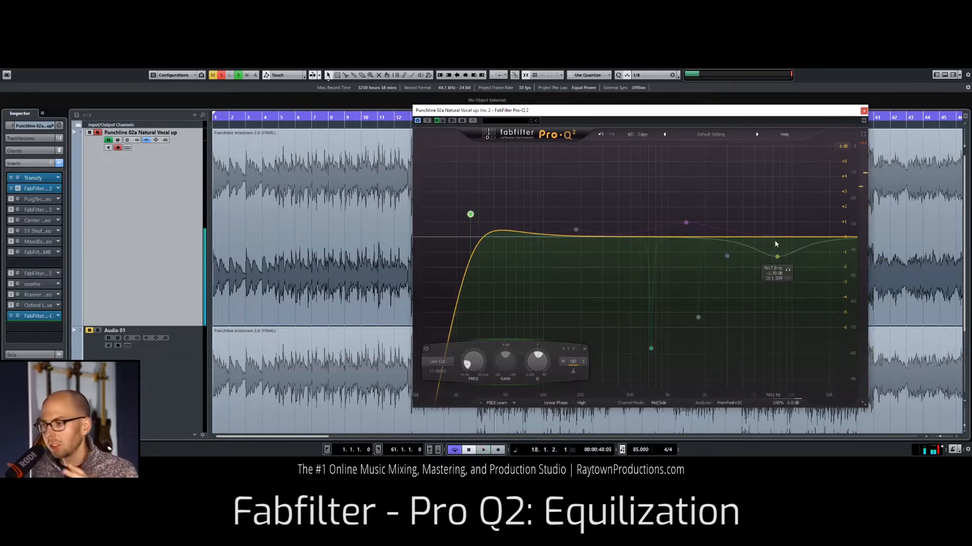
Step: Replay the chorus briefly, enable the bell band at about 7.6 kHz and bring its gain to about +0.05 dB
key(space)
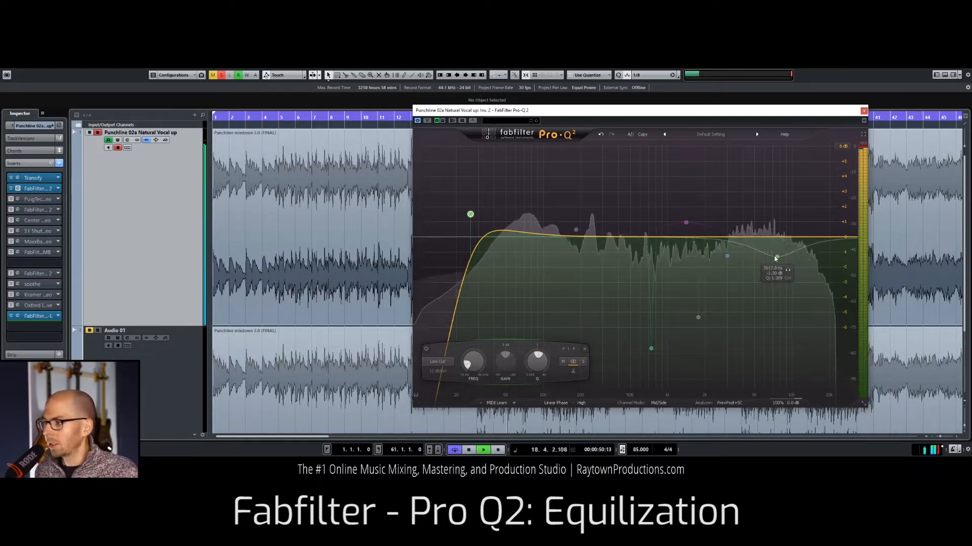
key(space)
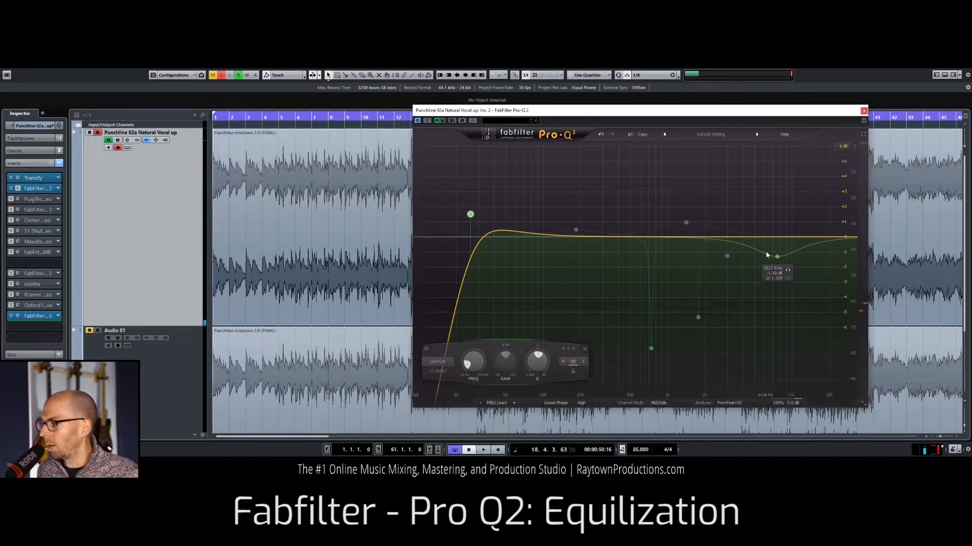
click(776, 257)
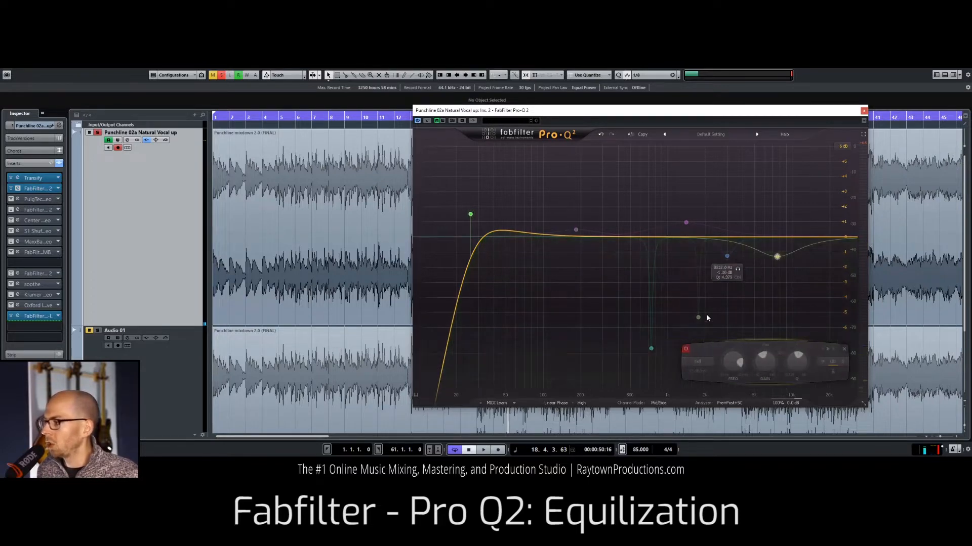
drag(778, 261, 777, 236)
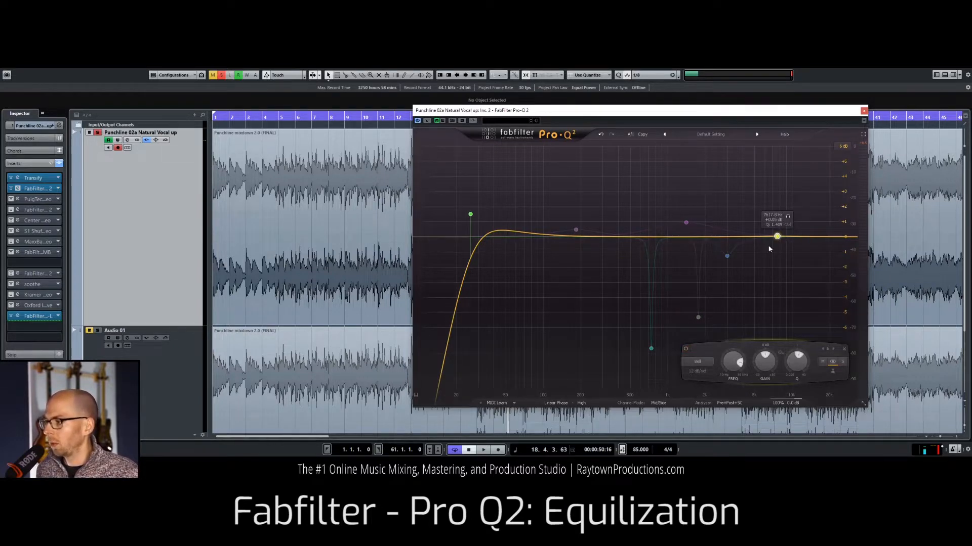
Step: Audition the 7.6 kHz band with a boost of about +5.65 dB, and finish with its gain at about -1.7 dB
key(space)
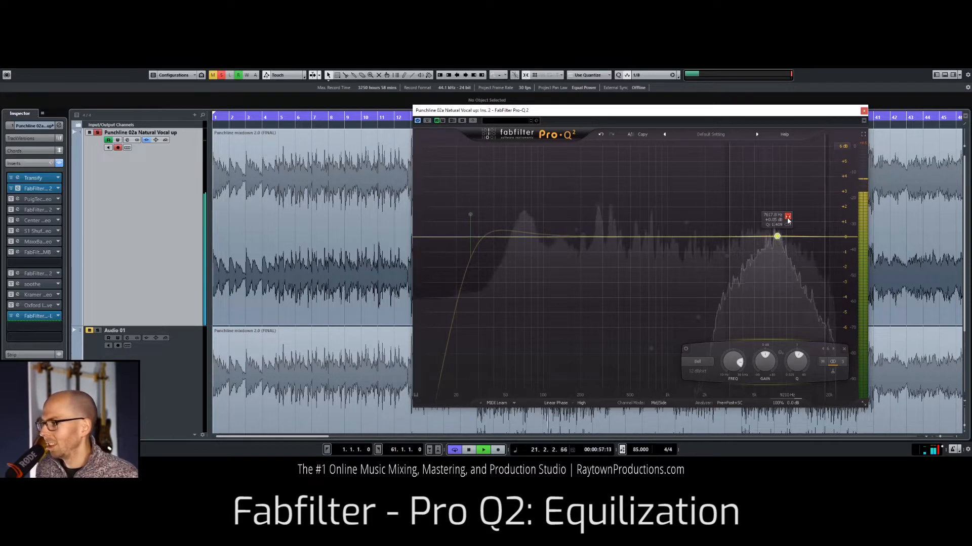
drag(777, 236, 778, 151)
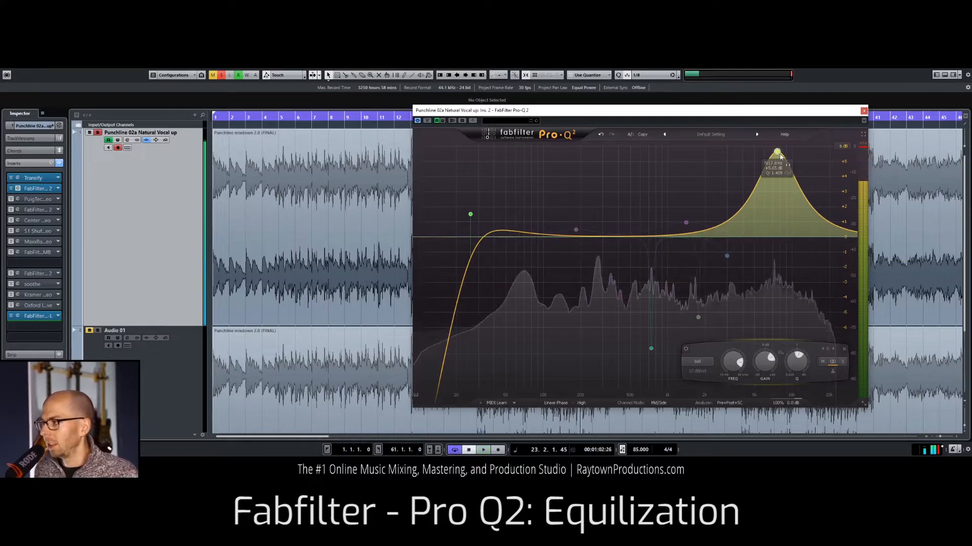
drag(777, 153, 776, 262)
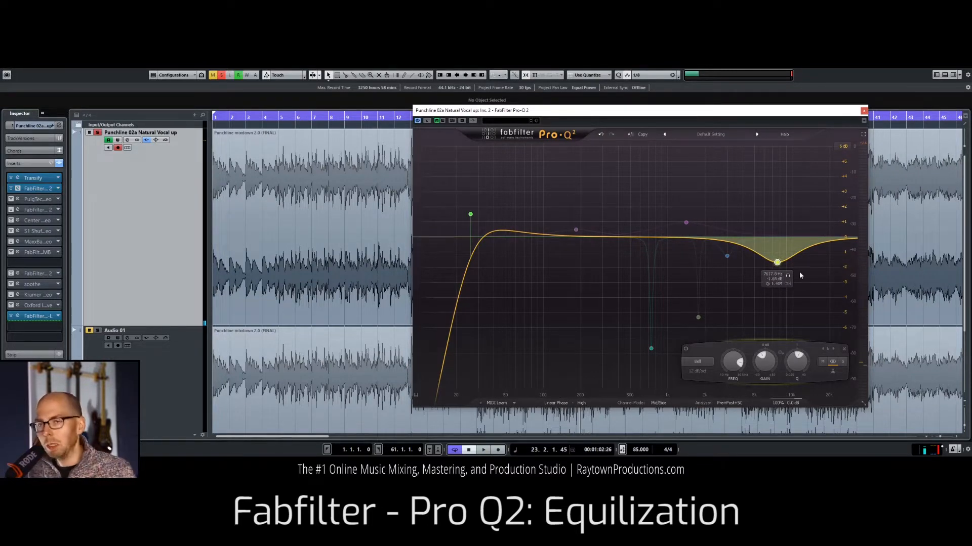
drag(779, 264, 779, 262)
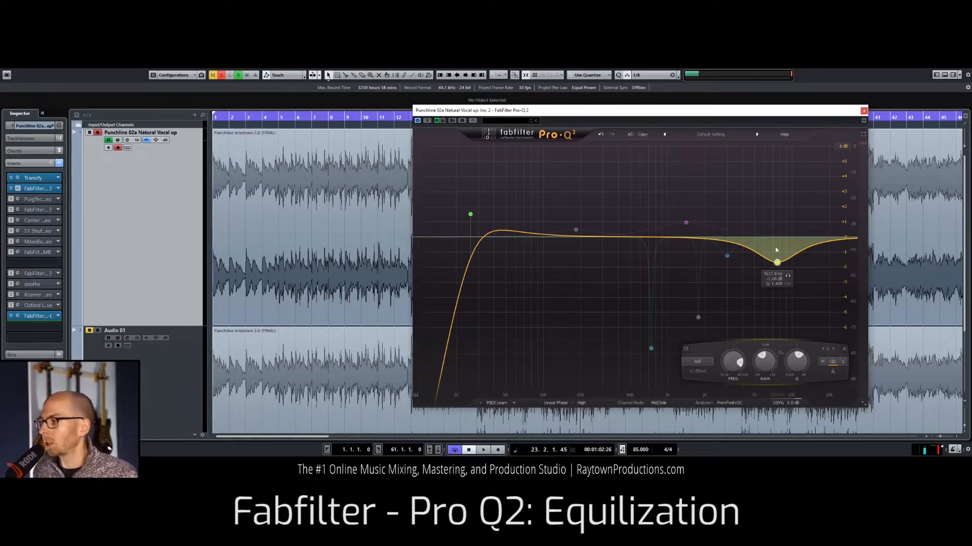
Step: Play the mix from just before bar 4 and enable the bell band at about 1.4 kHz
key(space)
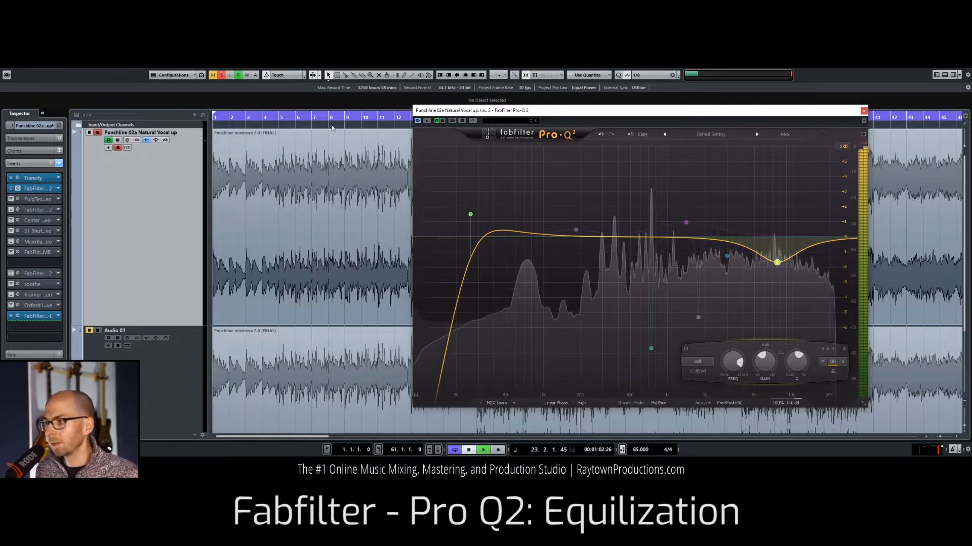
click(260, 117)
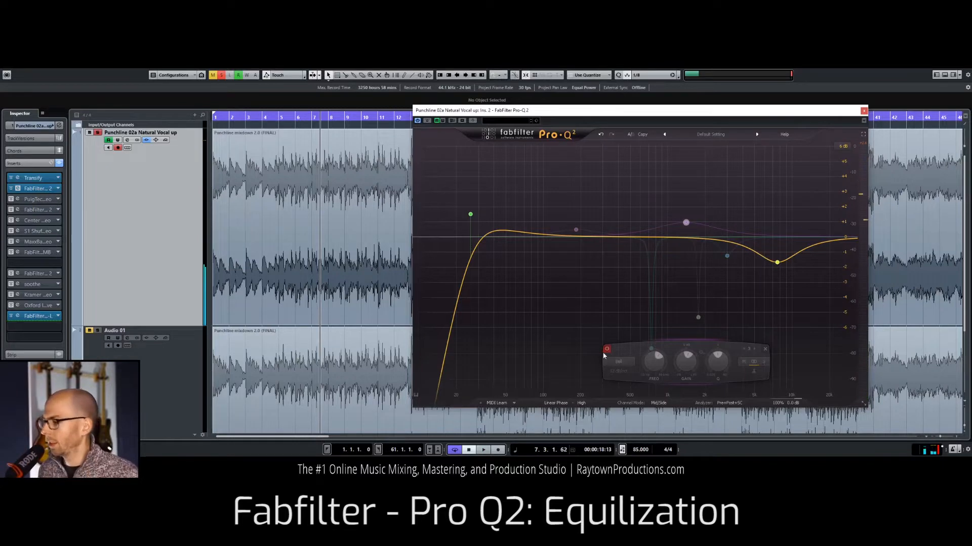
key(space)
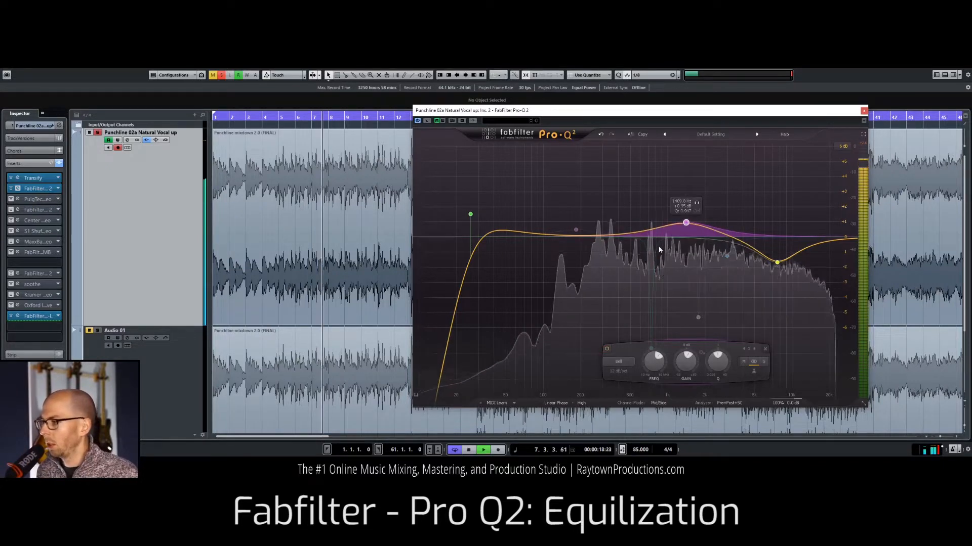
Step: Audition the 1.4 kHz band in solo during playback and raise its gain to about +1.15 dB
click(698, 204)
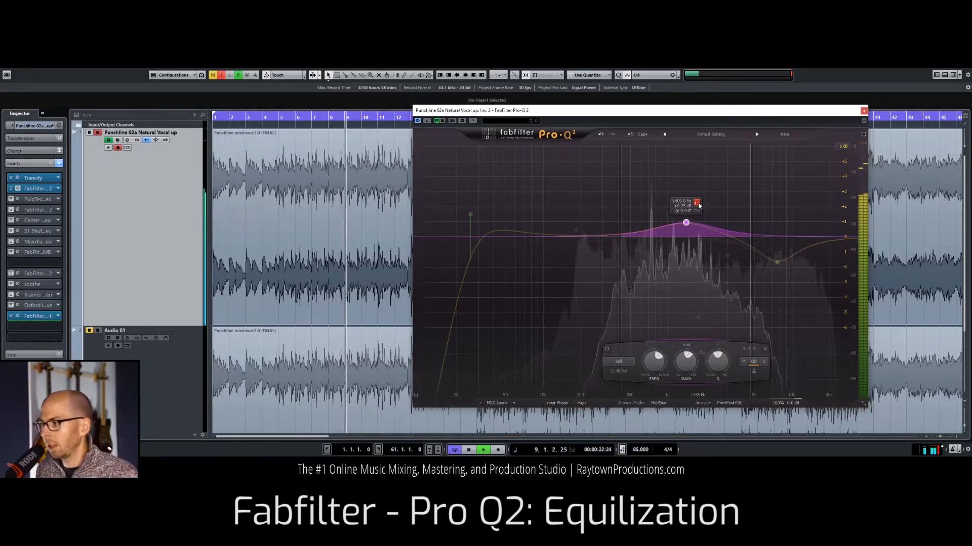
click(697, 204)
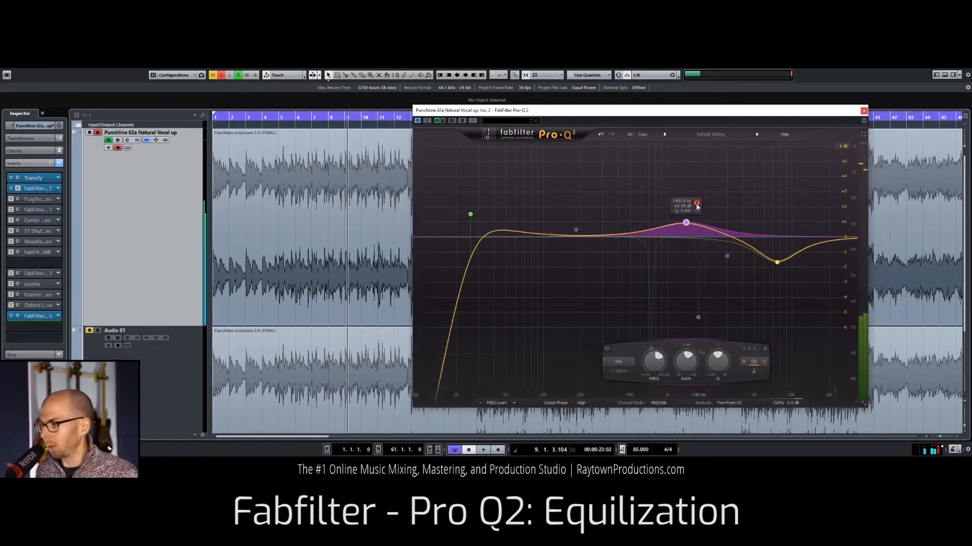
key(space)
click(697, 202)
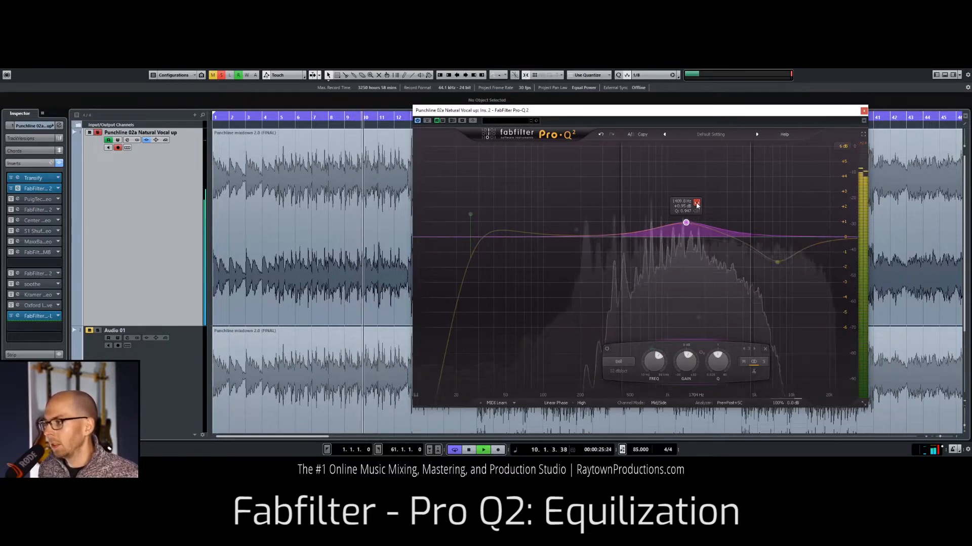
click(696, 203)
key(space)
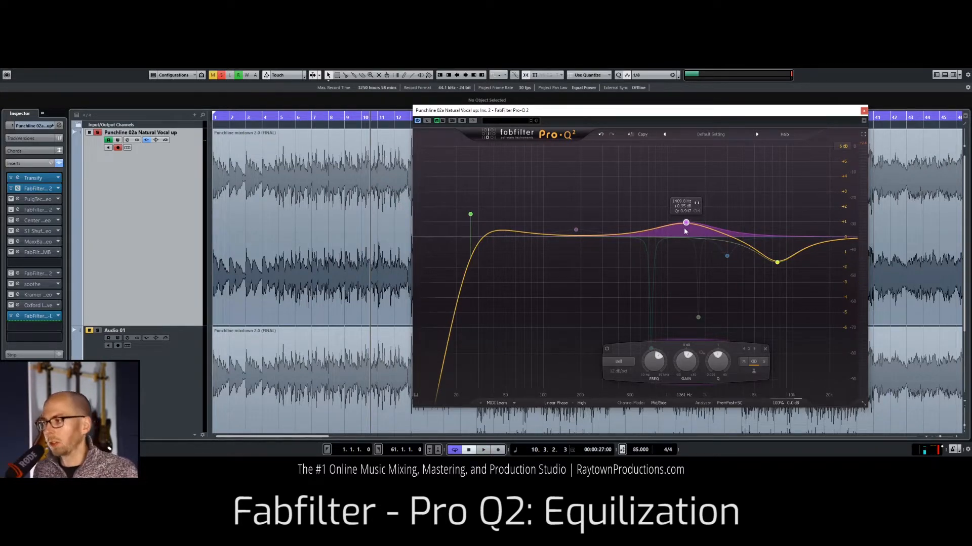
drag(688, 225, 688, 224)
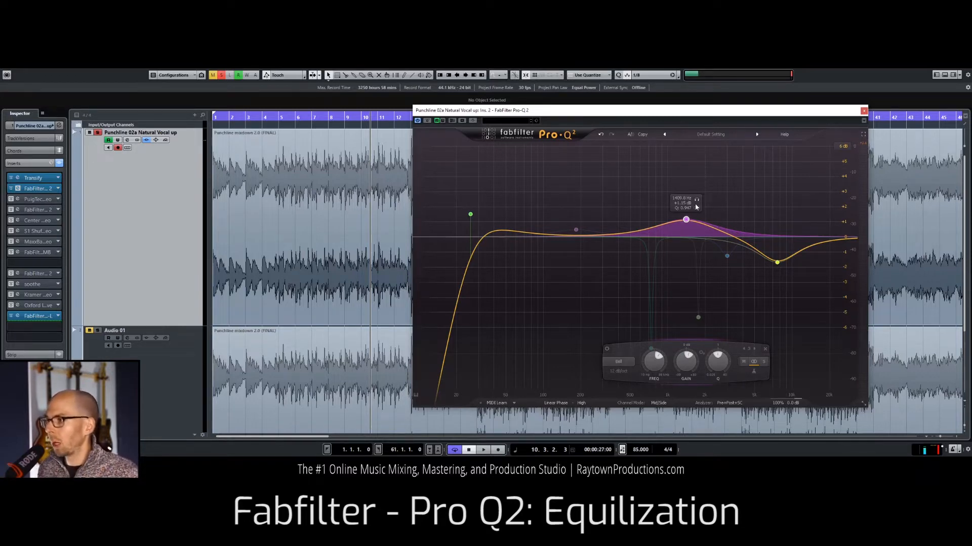
Step: Sweep a narrow boosted bell from about 460 Hz to 740 Hz to hunt for the resonance, and delete that band
key(space)
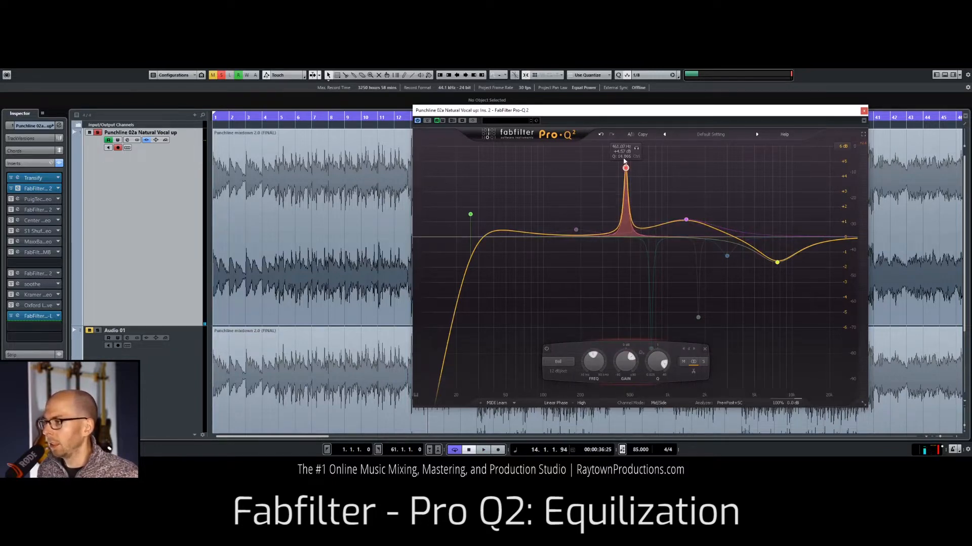
key(space)
drag(626, 166, 652, 153)
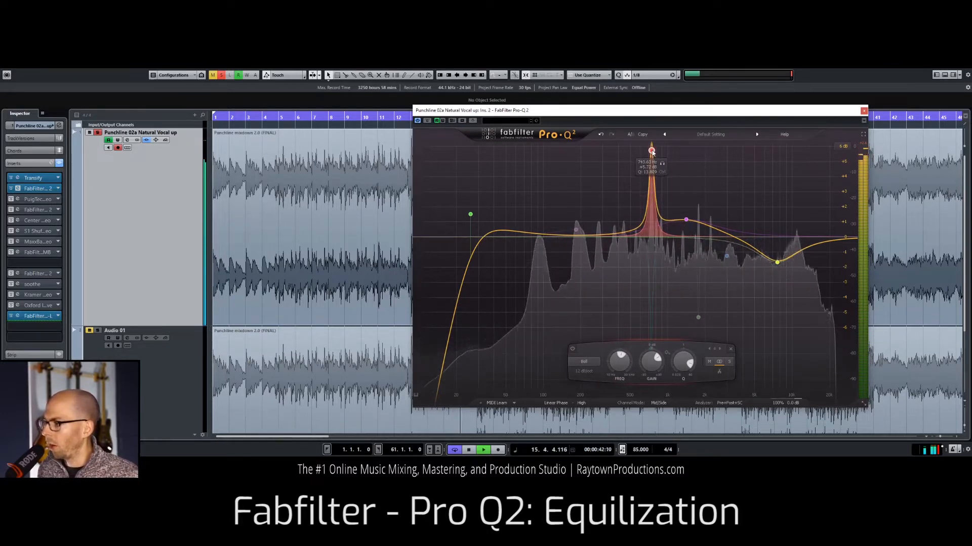
scroll(652, 153, up, 3)
key(space)
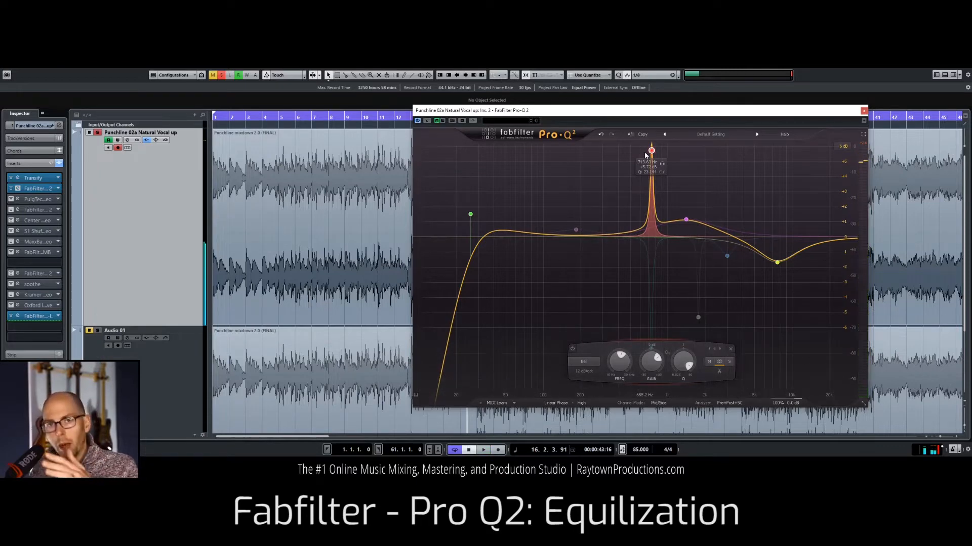
click(217, 117)
key(space)
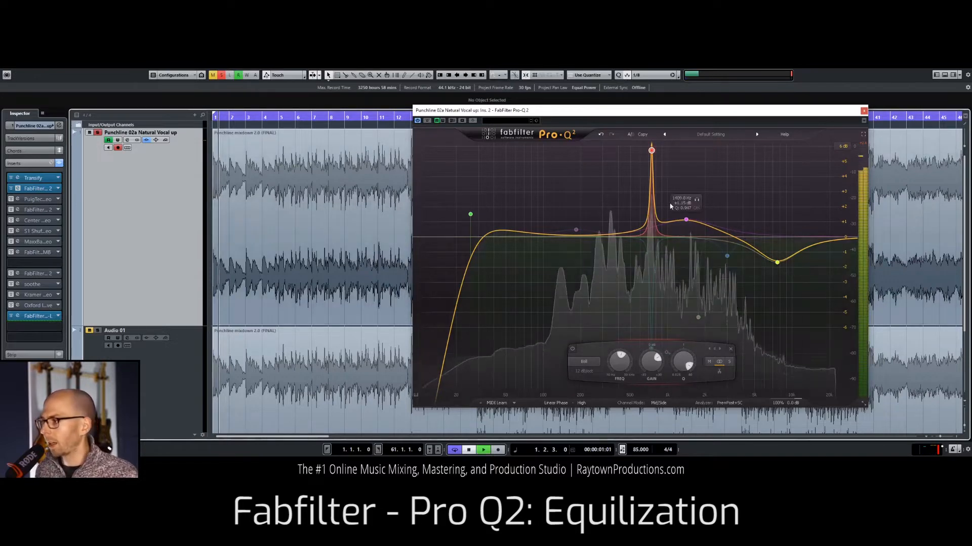
click(731, 350)
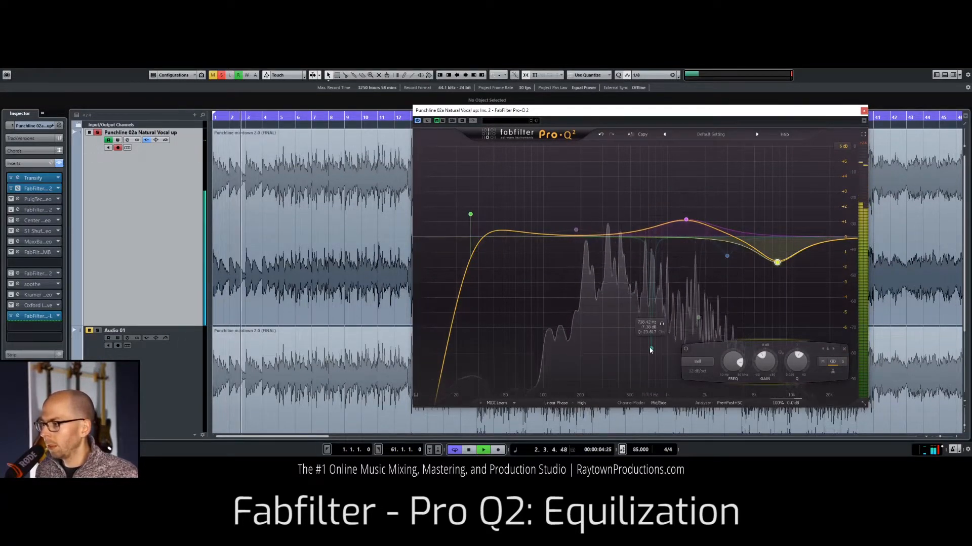
Step: Raise the existing narrow band at about 738 Hz to about +4.6 dB, enable it and audition it in solo
key(space)
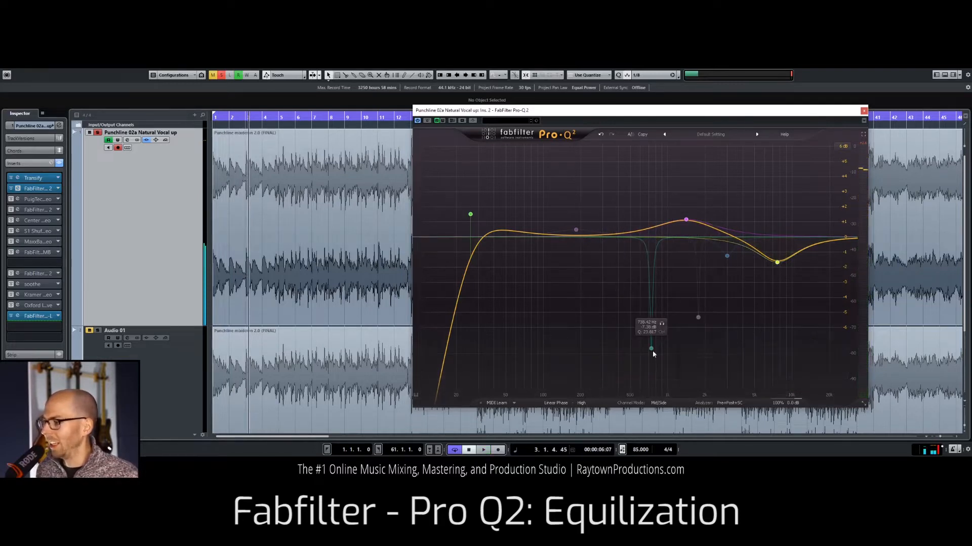
drag(651, 348, 656, 168)
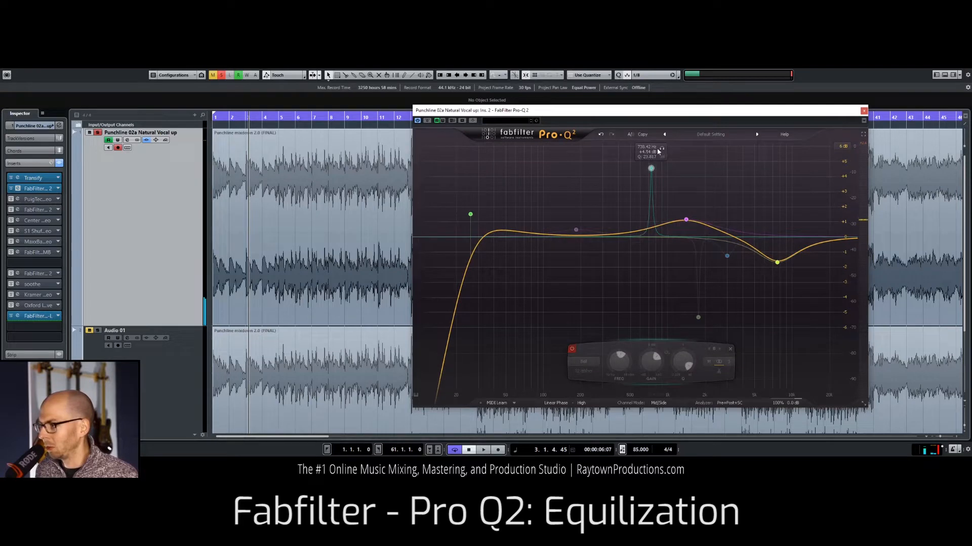
key(space)
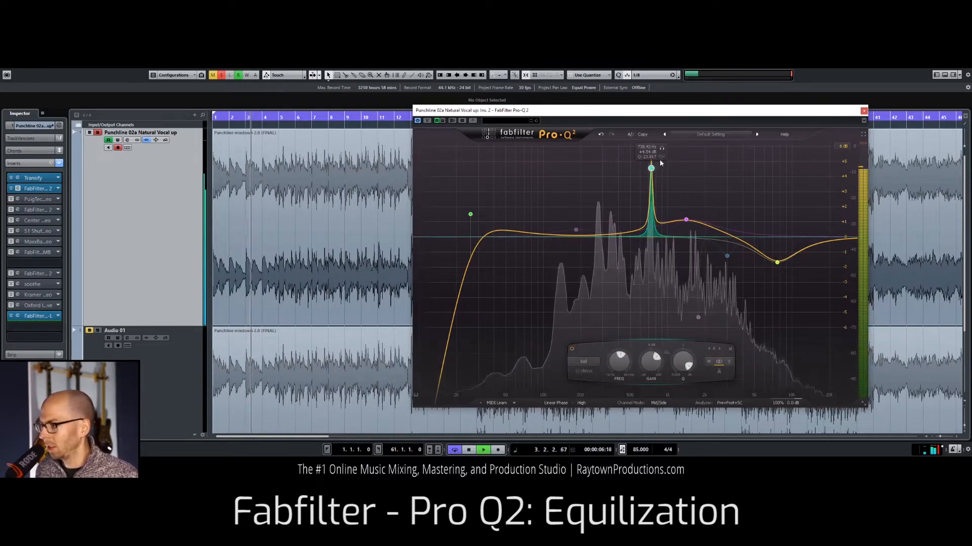
click(661, 149)
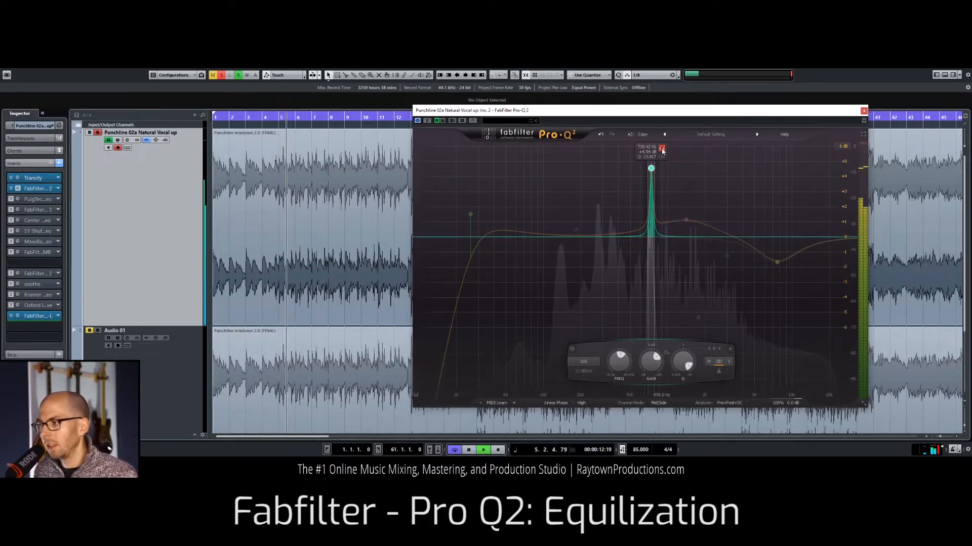
click(661, 150)
key(space)
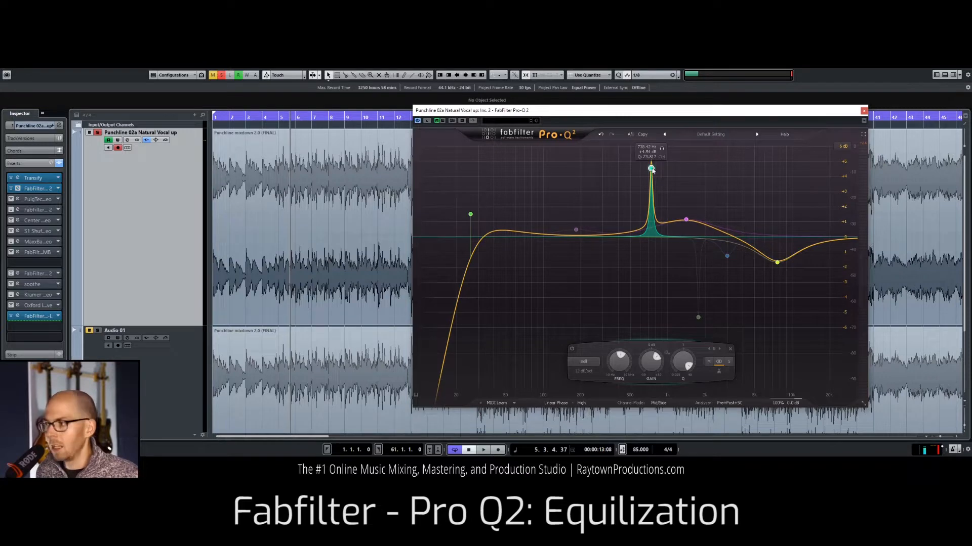
Step: Turn the narrow 738 Hz band into a cut of about -5.7 dB and play the mix through it
drag(652, 171, 655, 284)
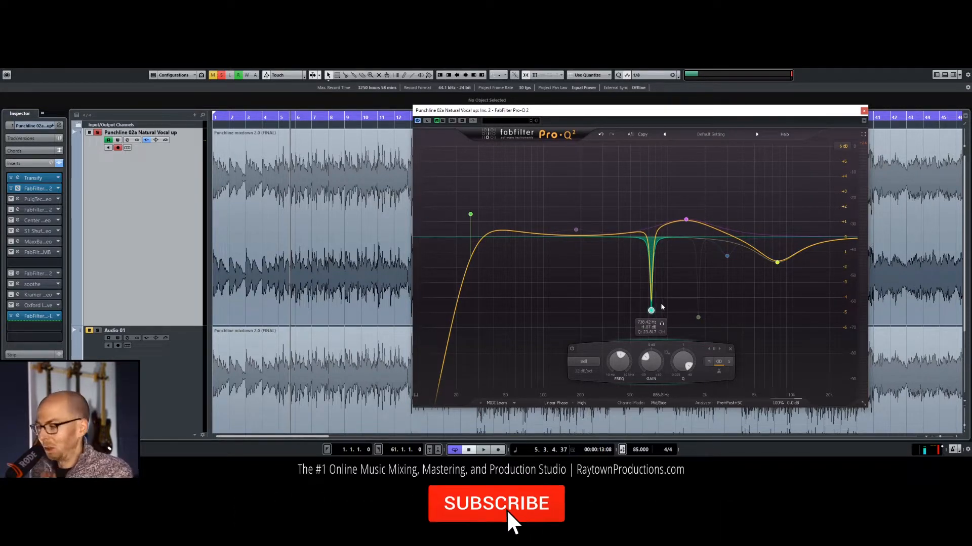
drag(651, 312, 657, 317)
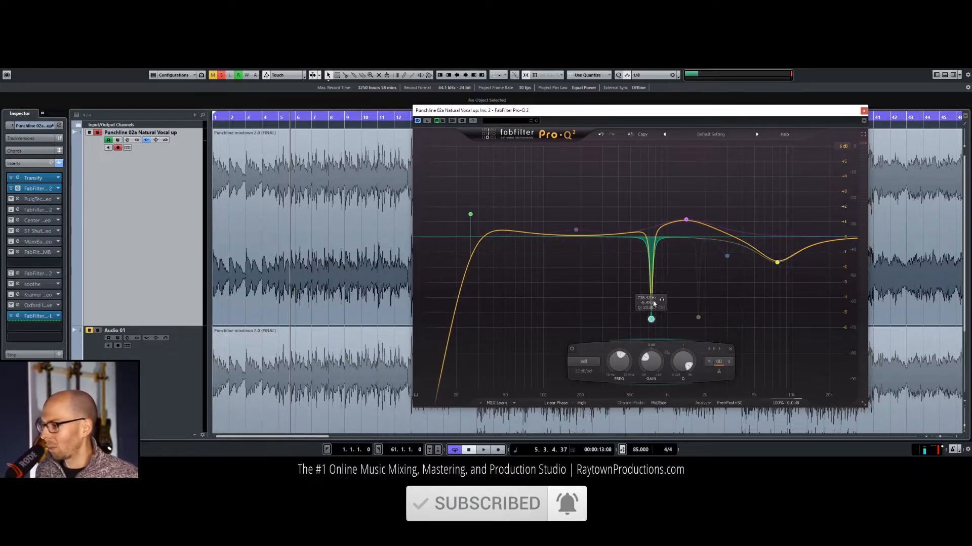
key(space)
drag(651, 319, 653, 324)
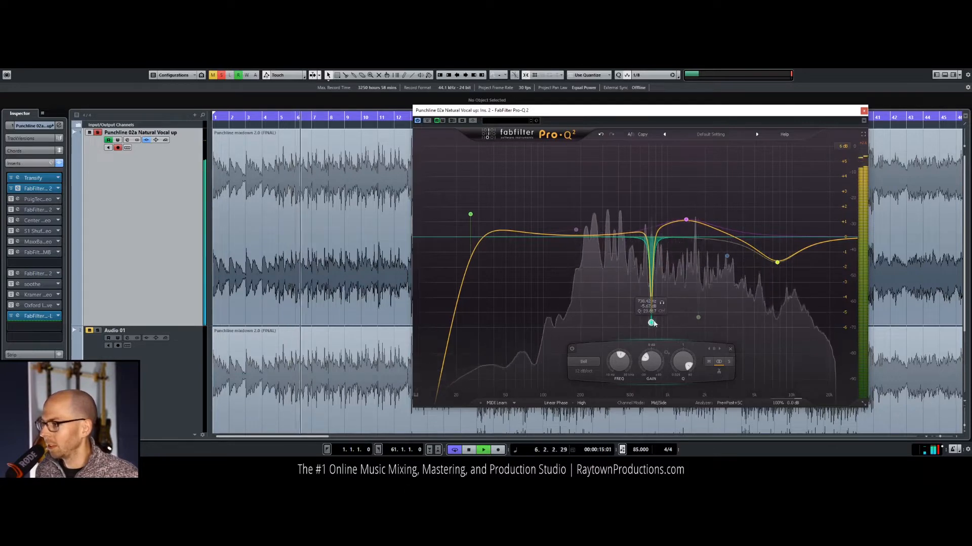
Step: Bypass the narrow 738 Hz cut and listen to the mix without it in bar 7
click(572, 349)
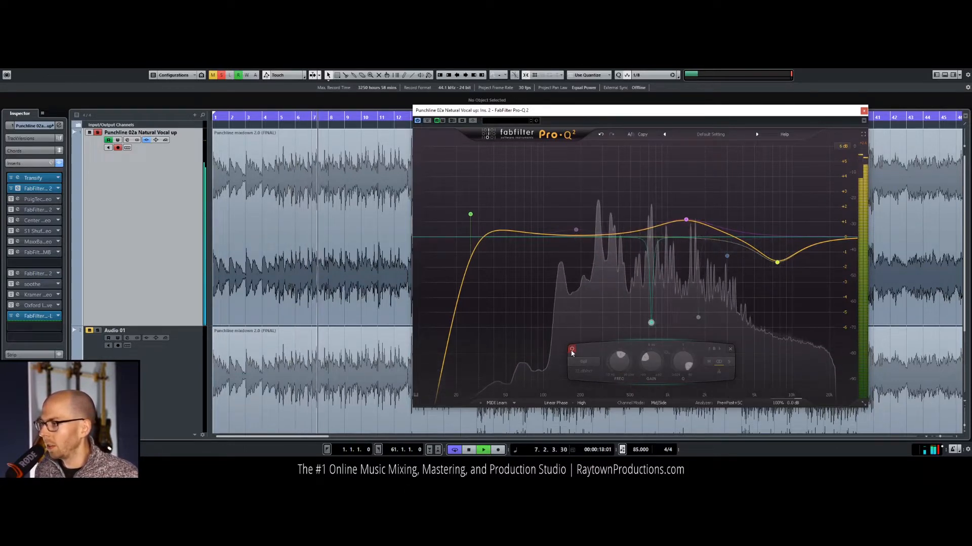
key(space)
Step: Set the playback loop in bar 7, from 7.1.1.0 to 7.2.3.0, to isolate the resonant note
key(space)
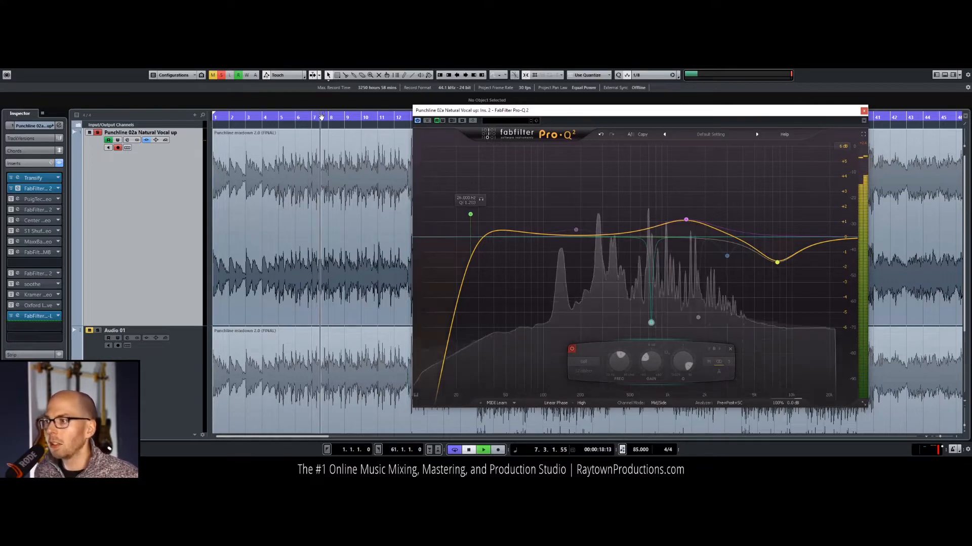
drag(314, 116, 314, 123)
key(space)
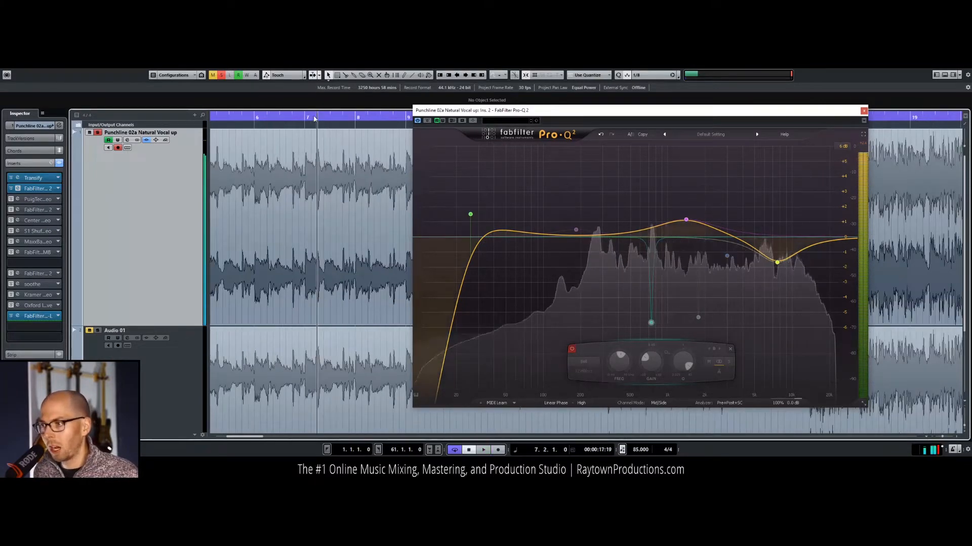
ctrl+click(314, 118)
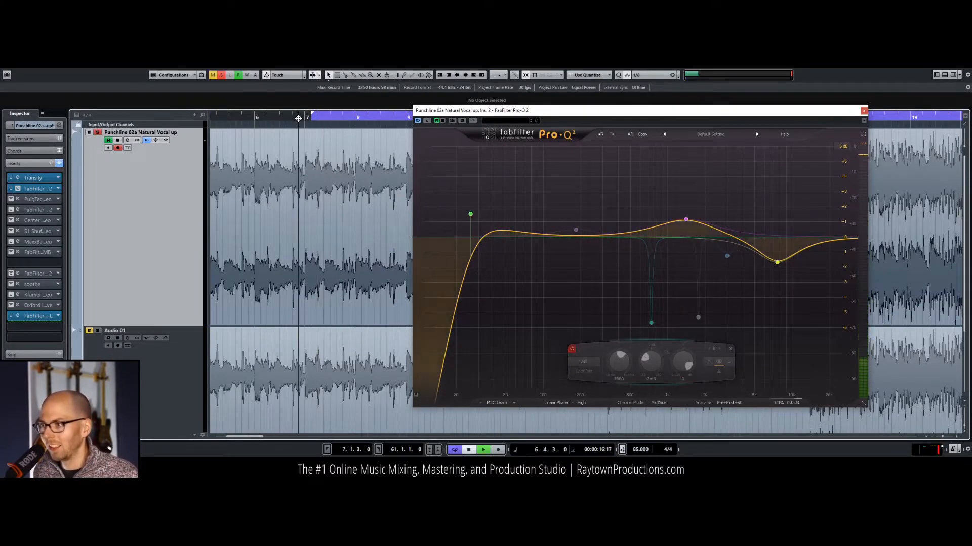
key(space)
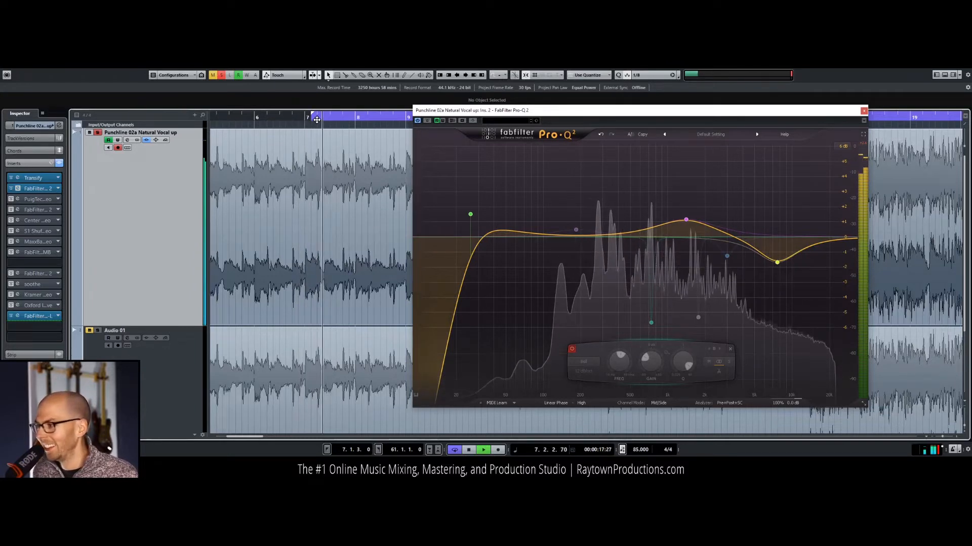
alt+click(317, 122)
alt+click(304, 121)
ctrl+click(304, 122)
alt+click(317, 122)
key(KP_1)
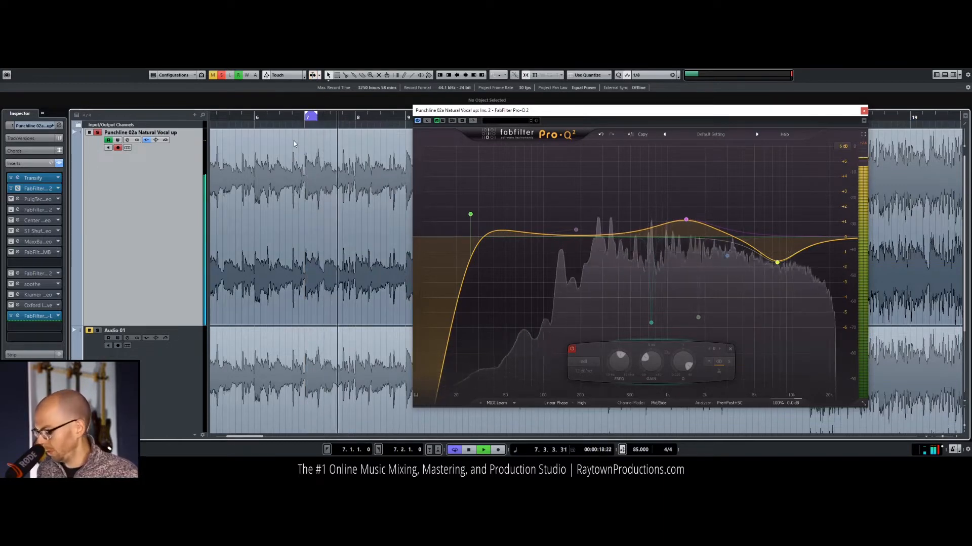
click(298, 121)
drag(317, 119, 325, 119)
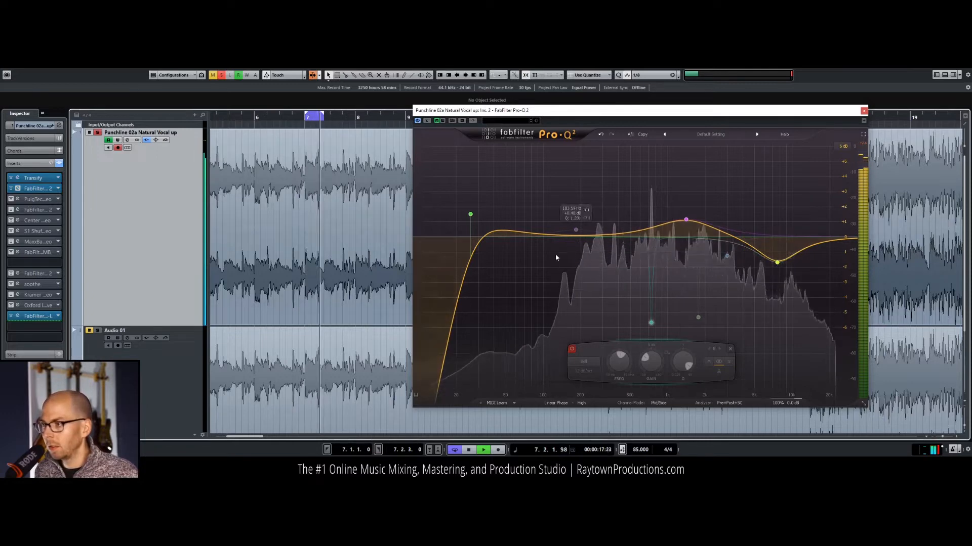
Step: Compare the looped note with the narrow 738 Hz cut on, off and soloed, leaving the band enabled at about -6 dB
click(572, 350)
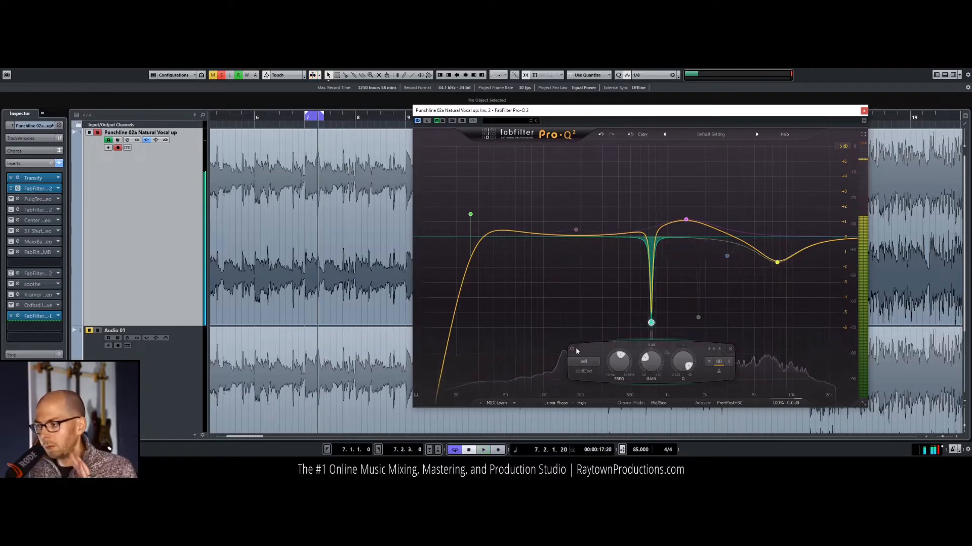
key(space)
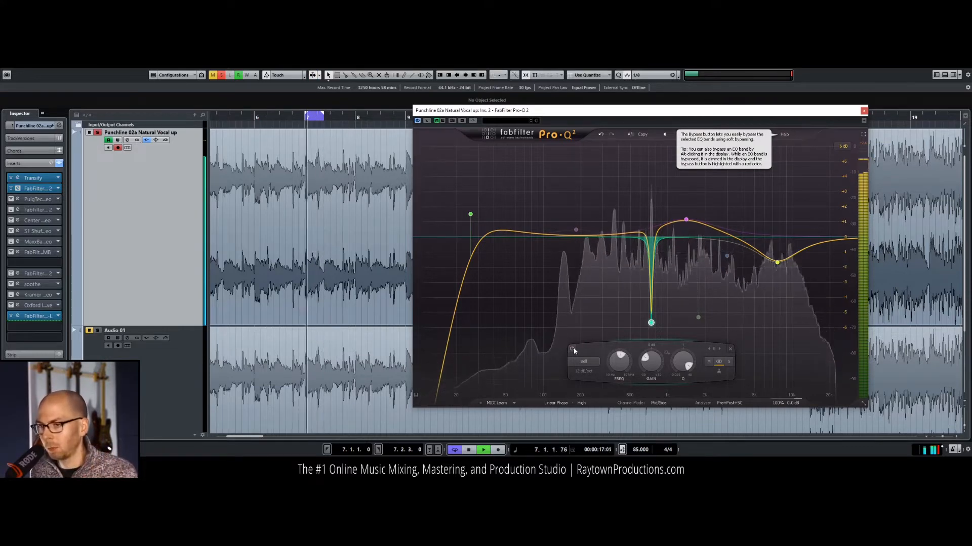
click(572, 348)
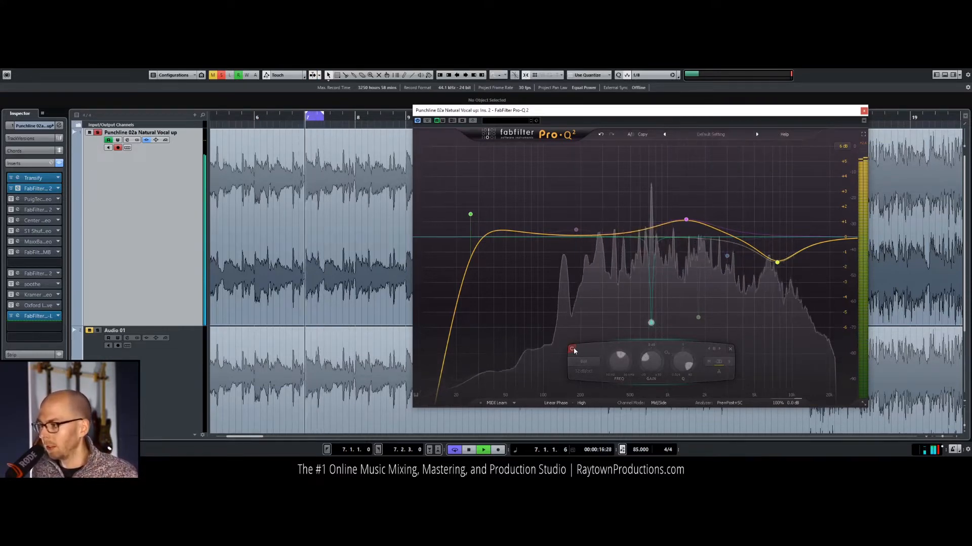
click(660, 307)
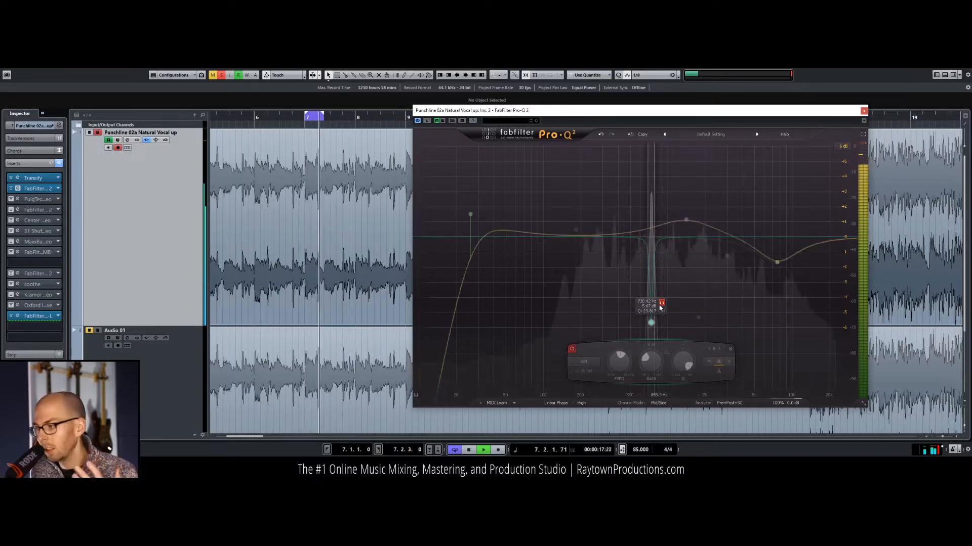
click(661, 304)
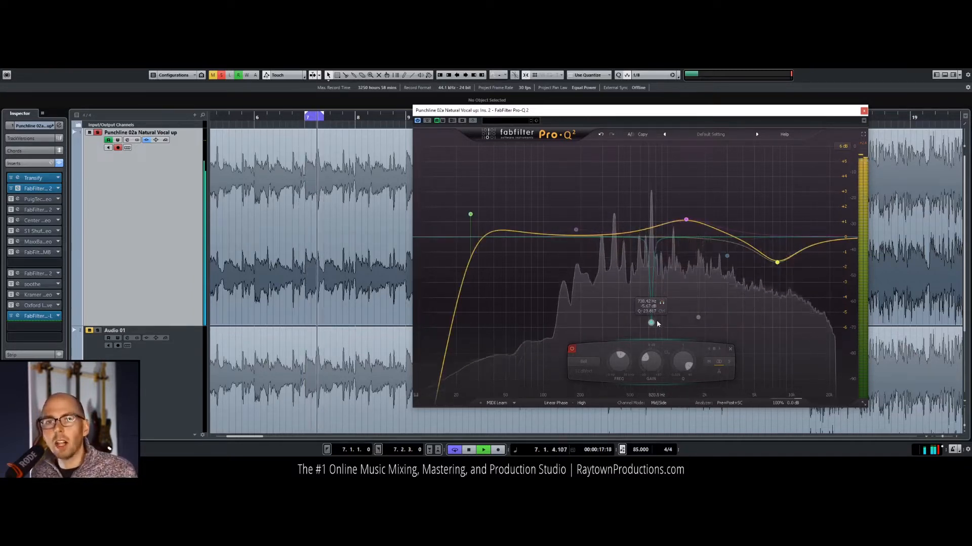
click(572, 349)
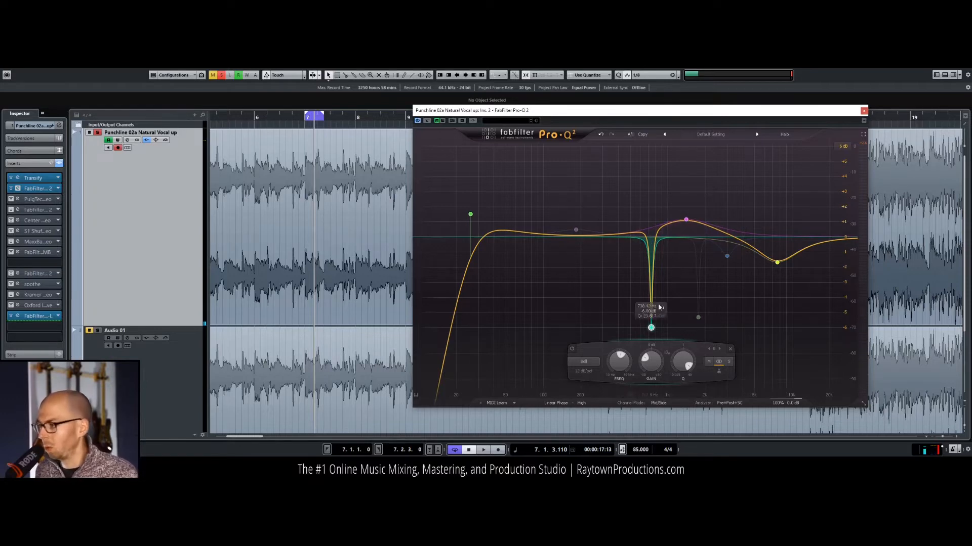
Step: Enable the narrow cut at about 1785 Hz during playback and audition that band in solo
click(702, 320)
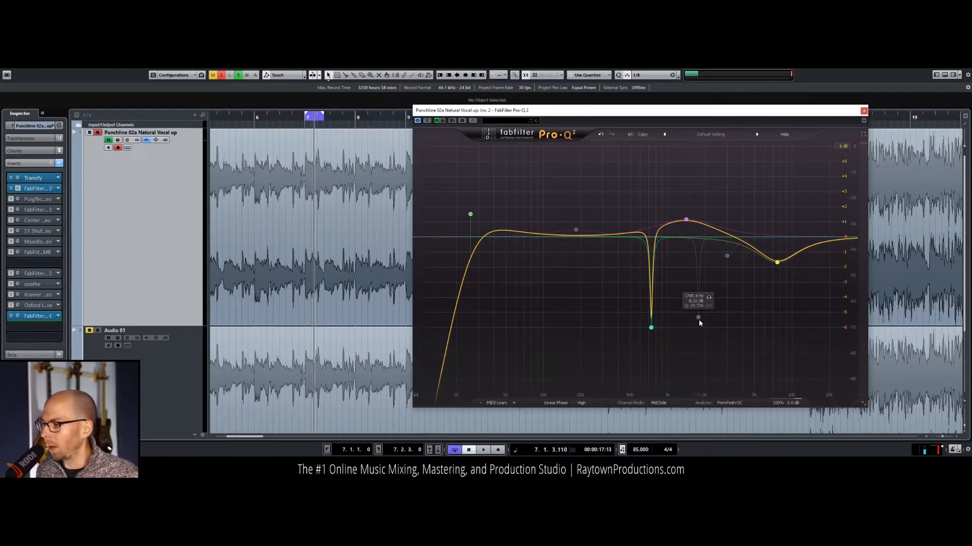
key(space)
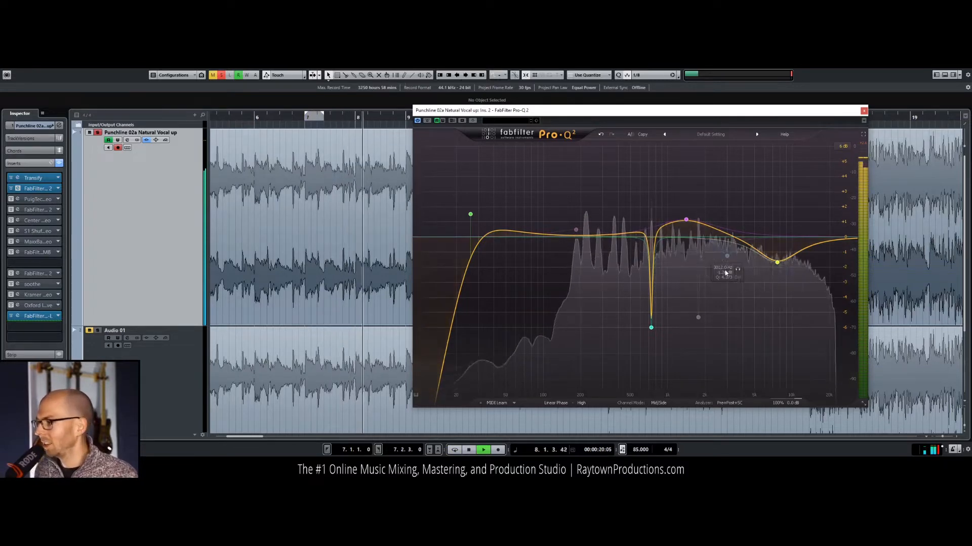
mouse_move(698, 320)
double_click(698, 318)
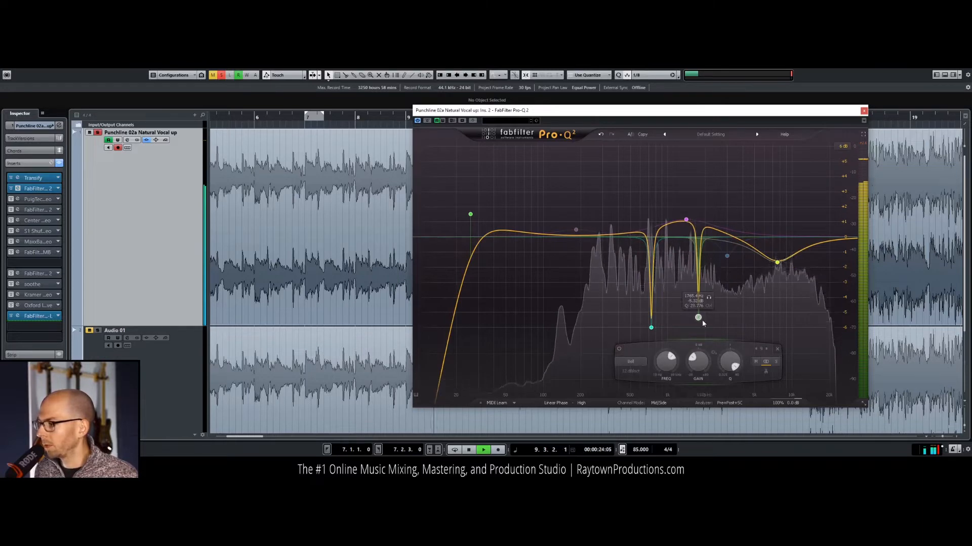
click(709, 298)
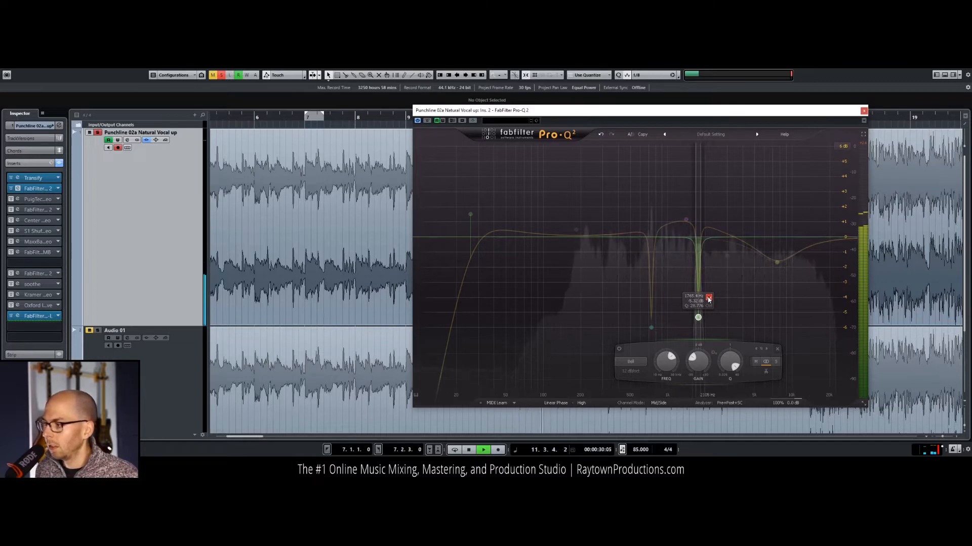
click(708, 299)
key(space)
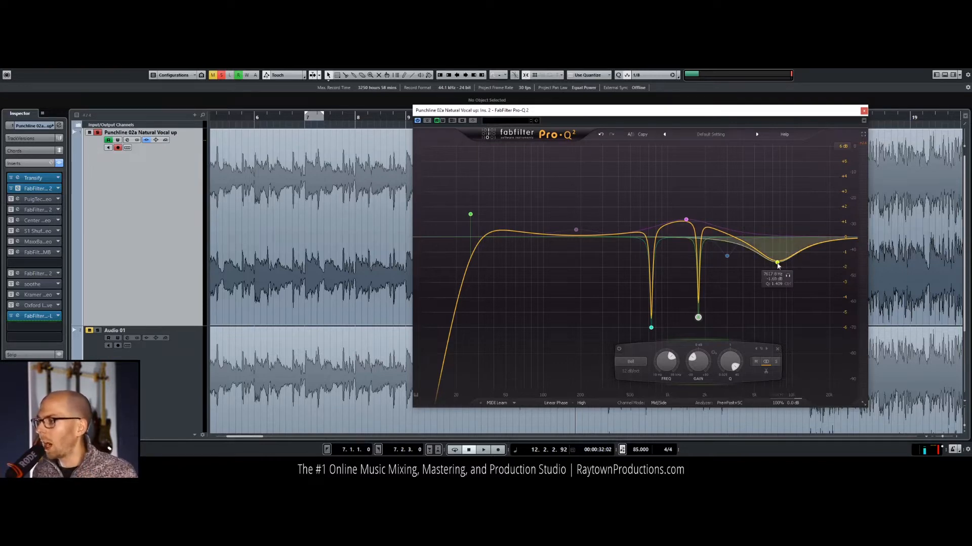
Step: Close Pro-Q 2 and switch on the PuigTec EQP1A in the third insert slot
key(space)
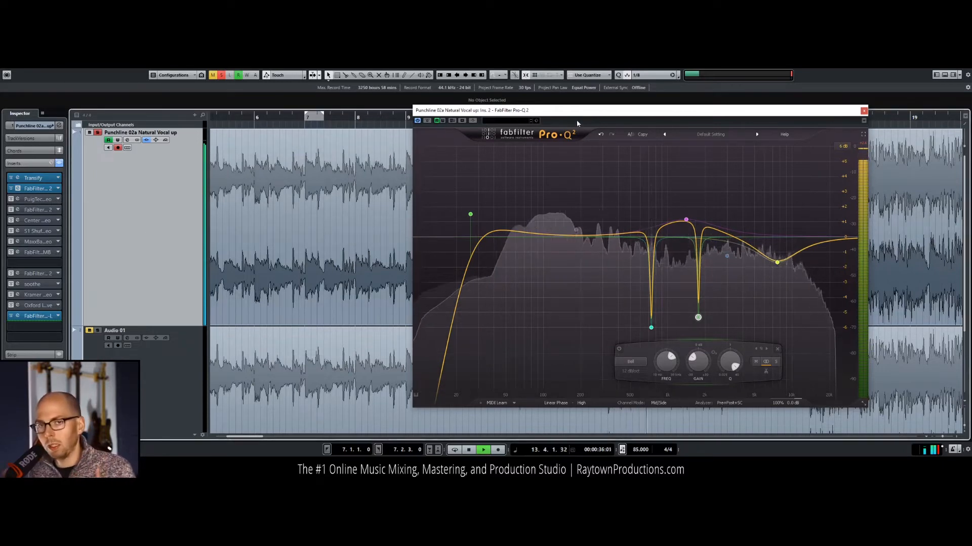
click(864, 110)
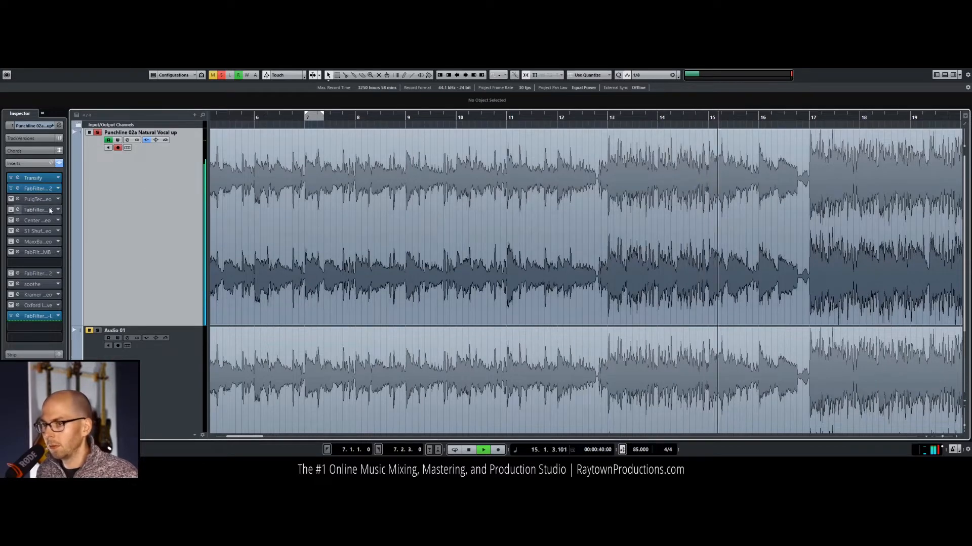
click(18, 199)
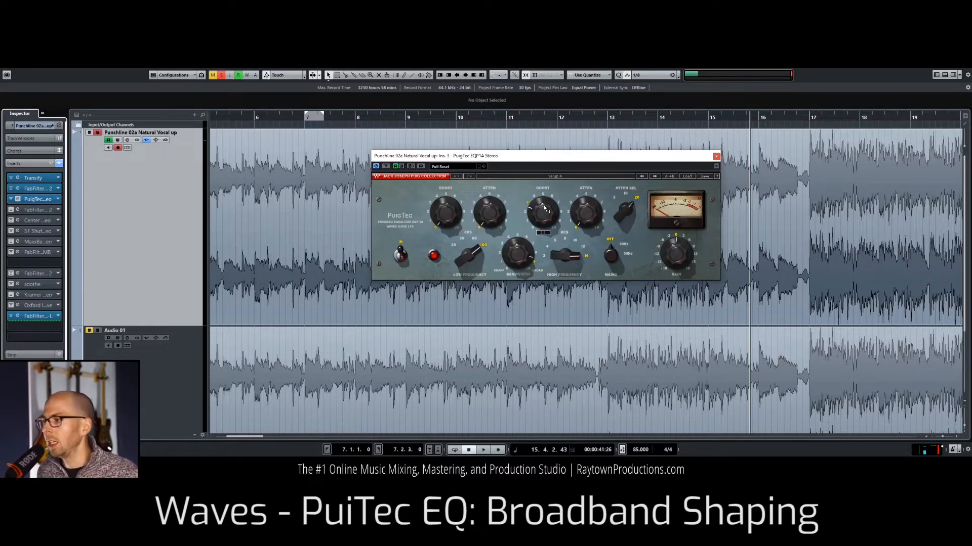
Step: Swing the PuigTec's high-frequency boost between zero and an extreme setting during playback to hear what it does to the highs
mouse_move(575, 255)
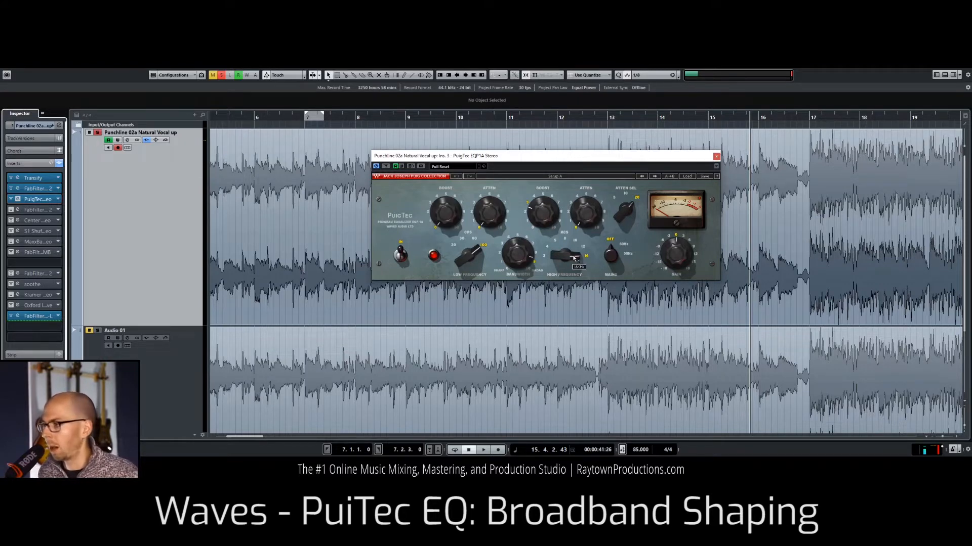
mouse_move(545, 206)
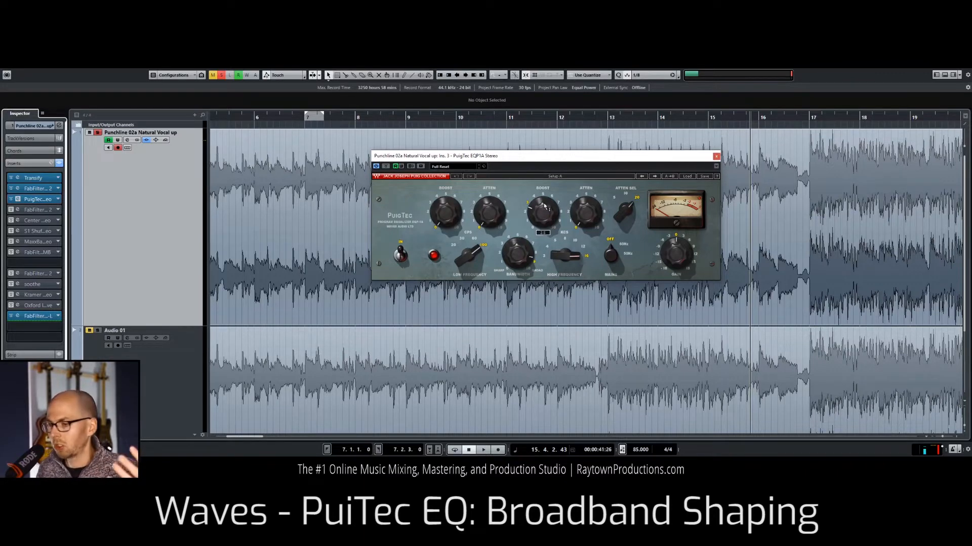
drag(537, 213, 543, 225)
key(space)
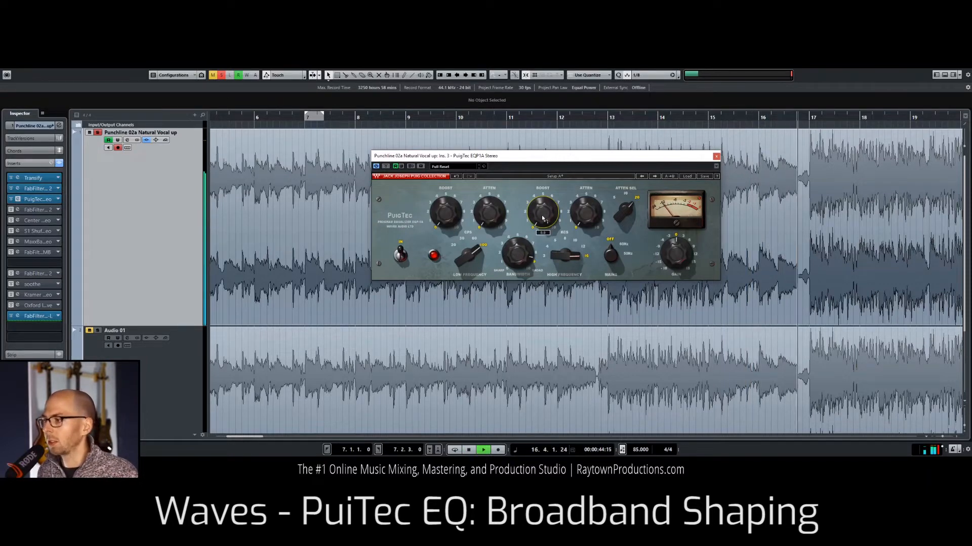
drag(542, 219, 542, 161)
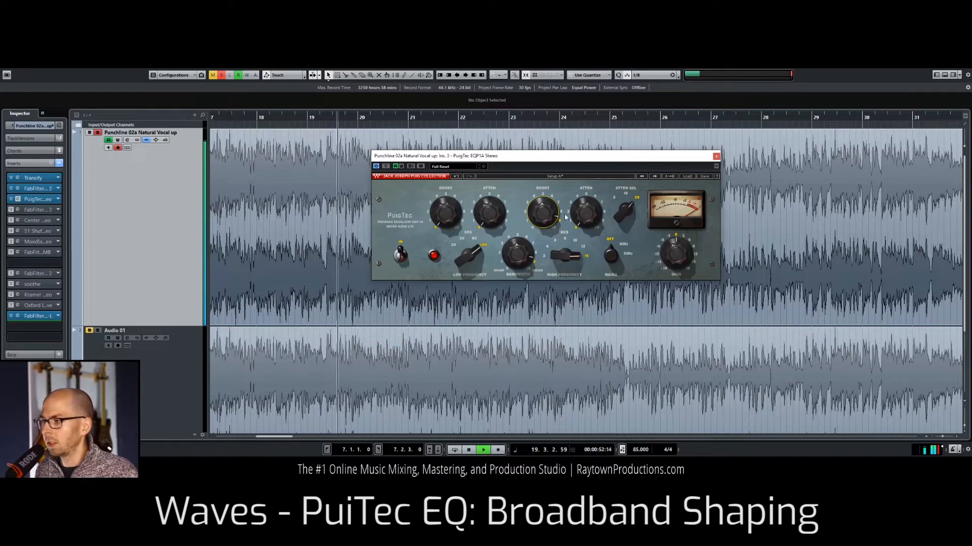
mouse_move(543, 215)
drag(543, 215, 545, 220)
key(space)
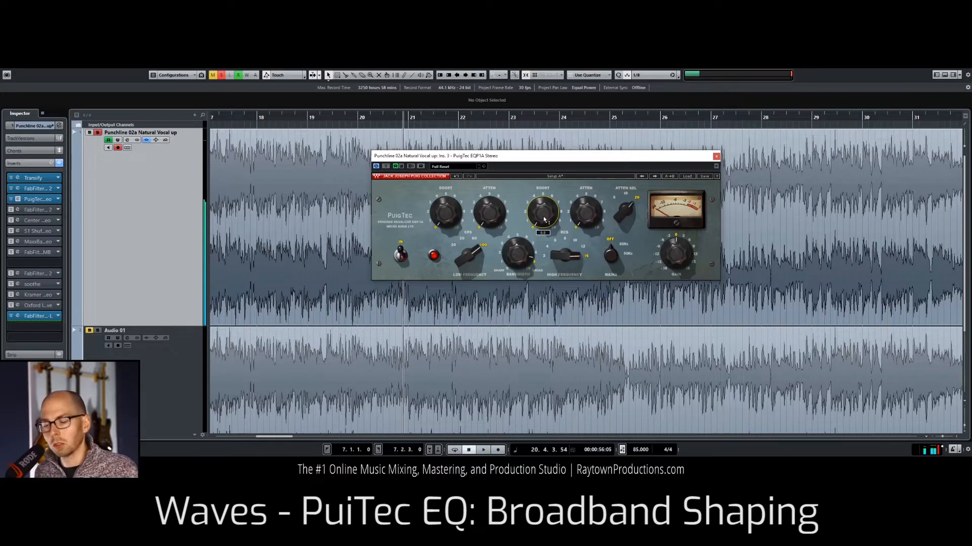
Step: Exaggerate the PuigTec's high-frequency boost once more while playing, and settle it back at a subtle amount
key(space)
drag(544, 219, 544, 174)
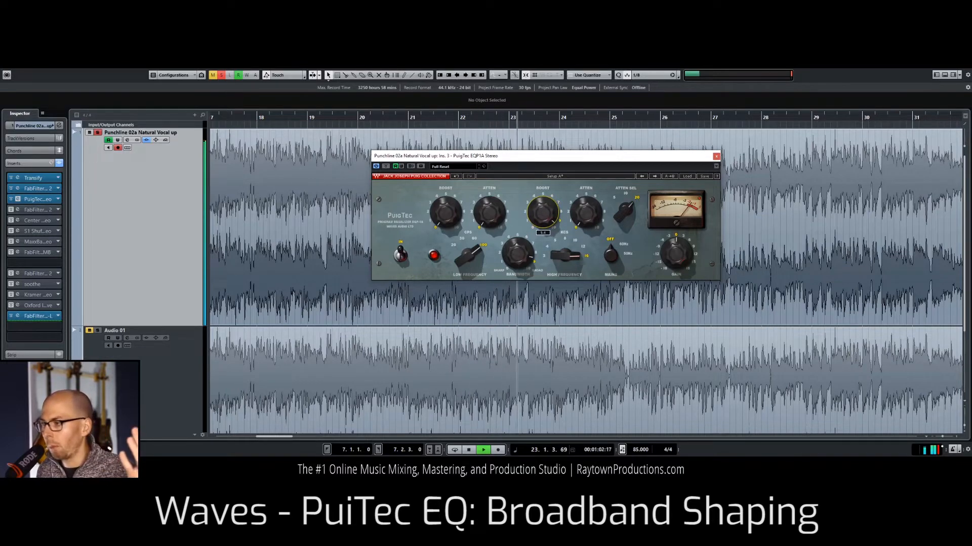
drag(543, 213, 543, 240)
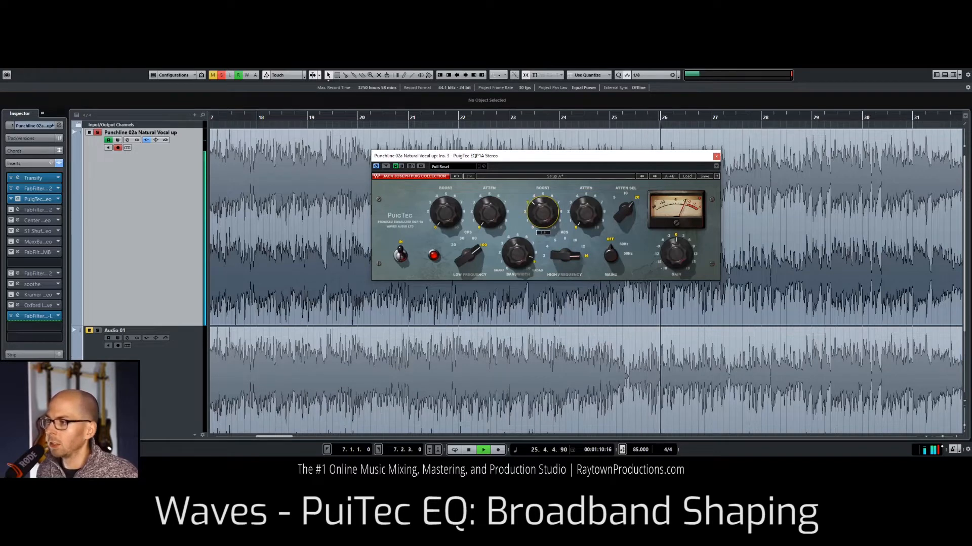
key(space)
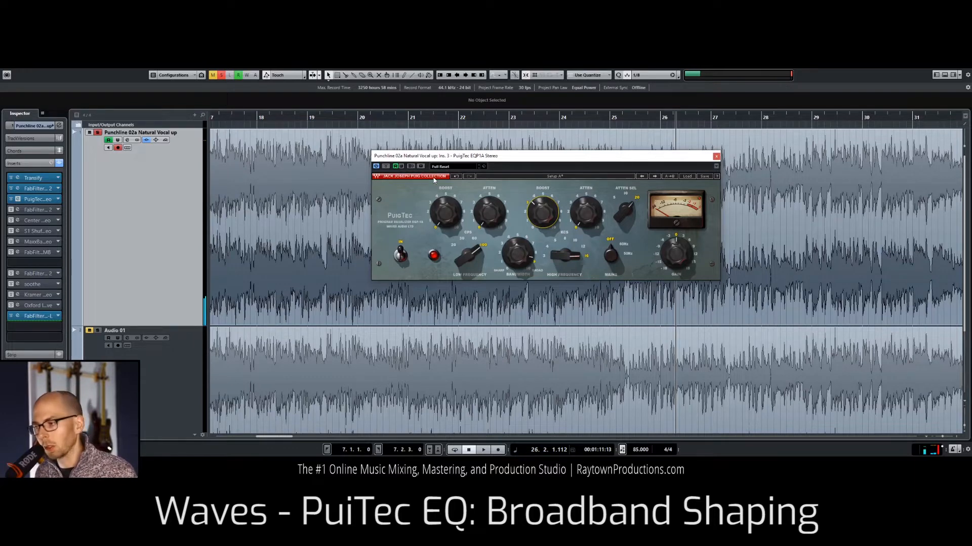
key(space)
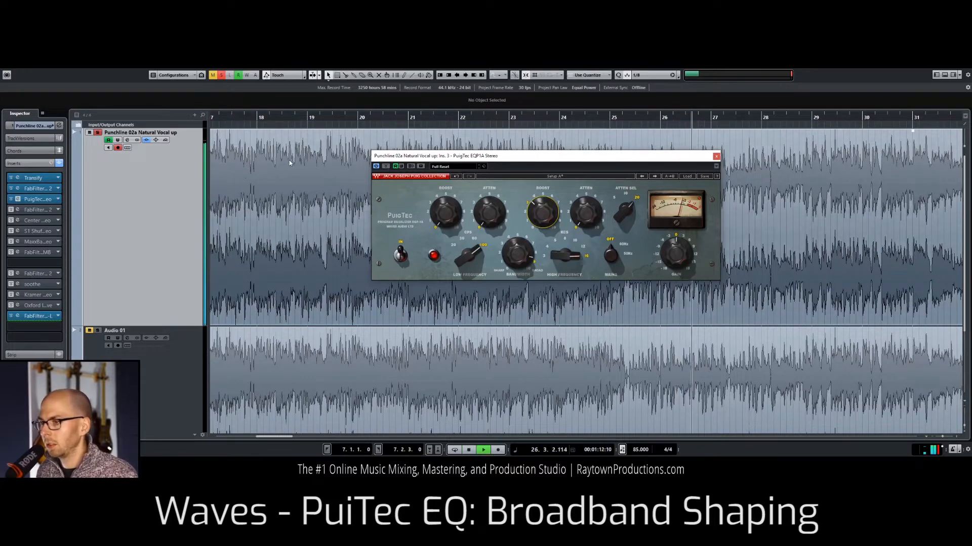
Step: Open the FabFilter Pro-C 2 compressor from the fourth insert slot and close the PuigTec window
click(21, 210)
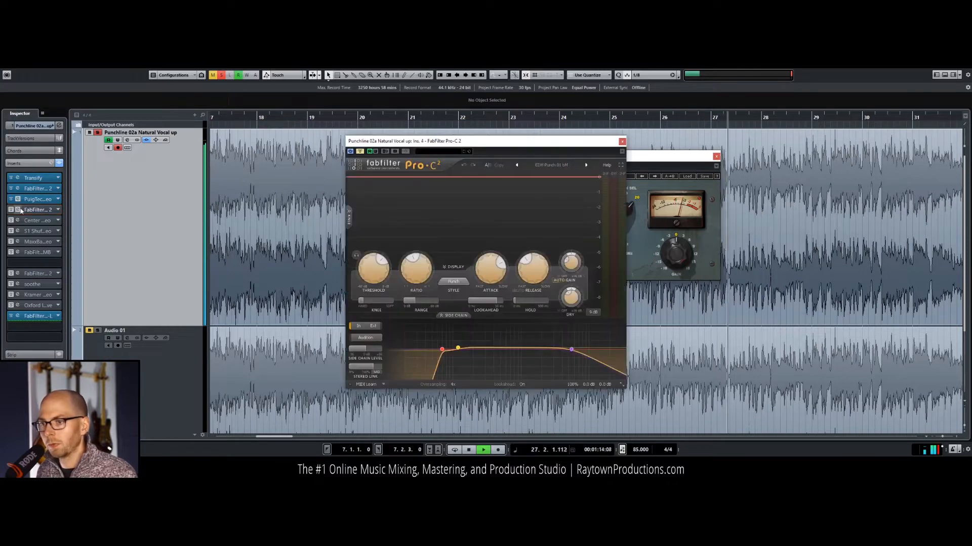
click(716, 156)
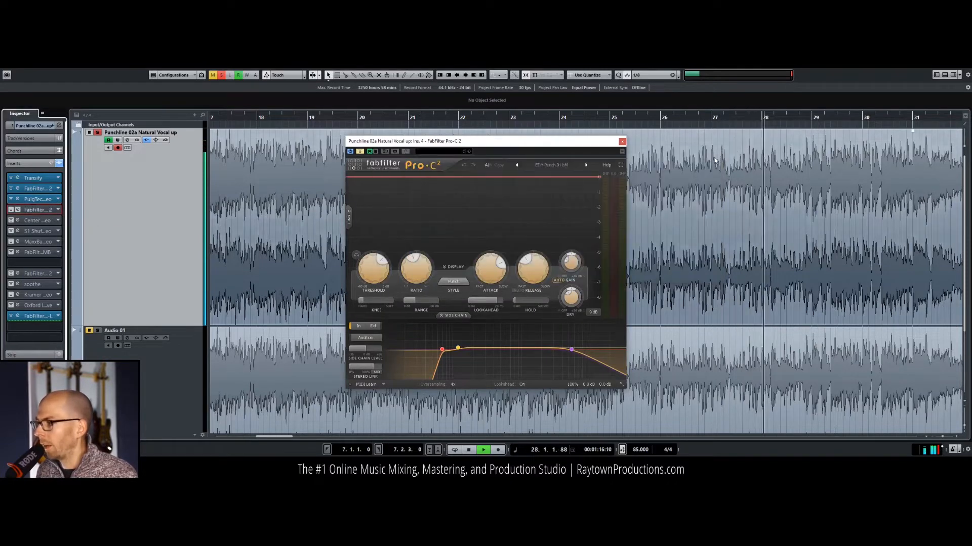
drag(587, 141, 645, 136)
key(space)
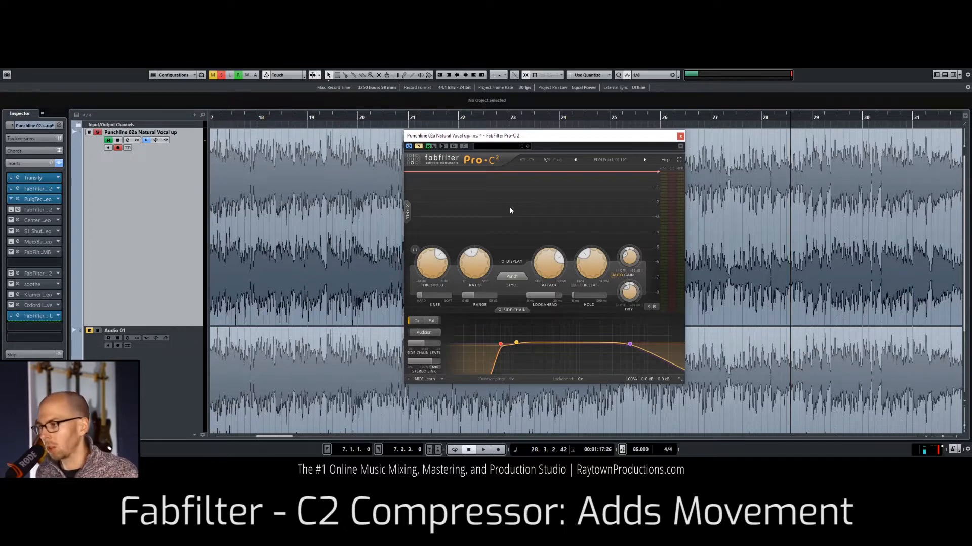
Step: Play the mix through the enabled Pro-C 2, raising its threshold to about -0.8 dB and lowering it back to about -11.6 dB
key(space)
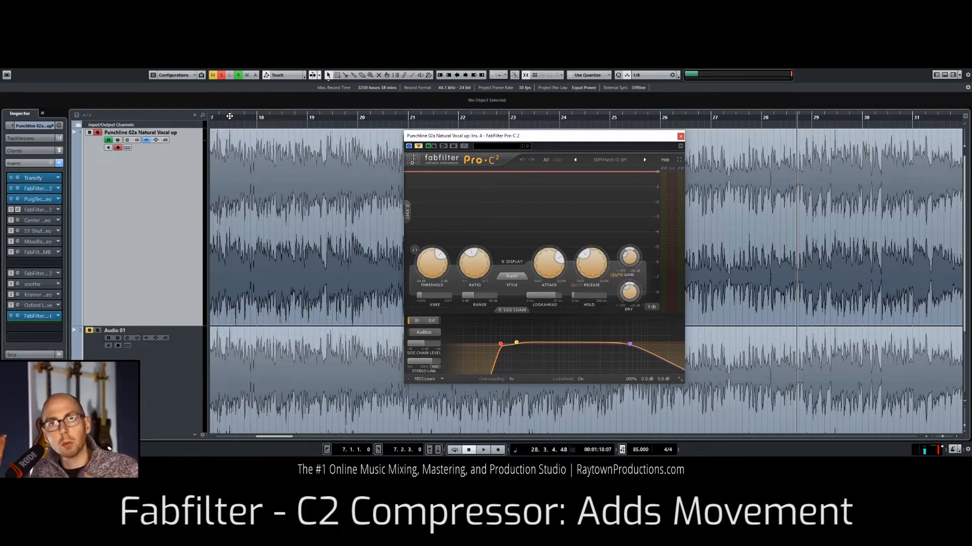
key(space)
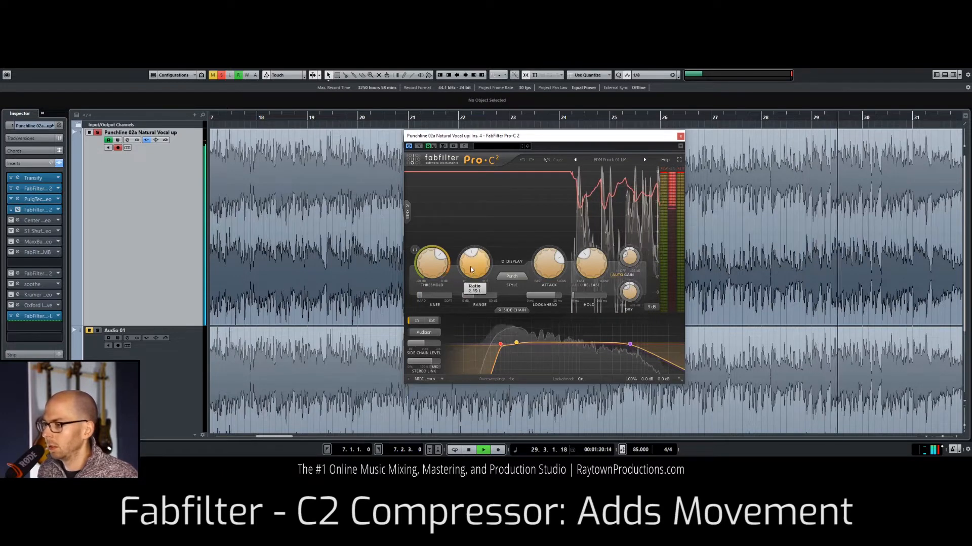
drag(432, 268, 431, 240)
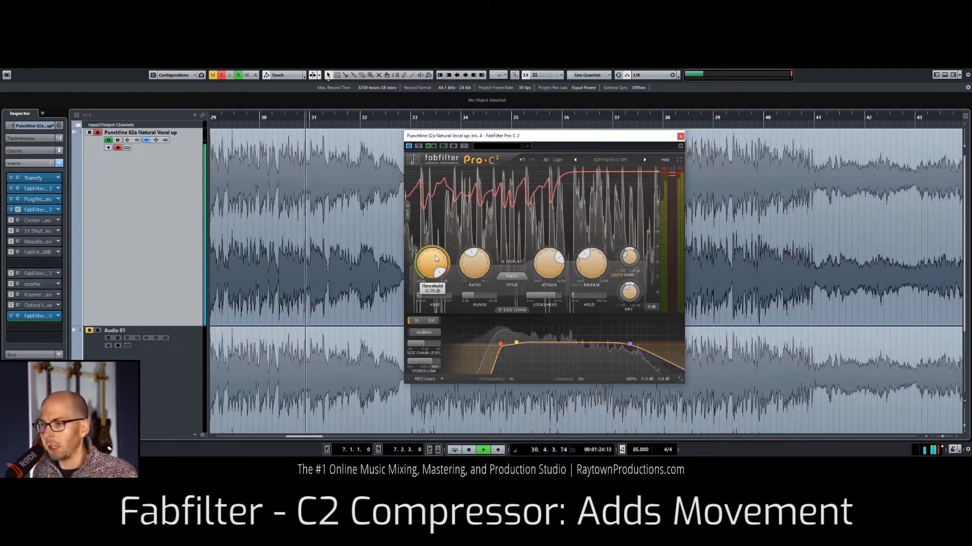
drag(432, 264, 434, 301)
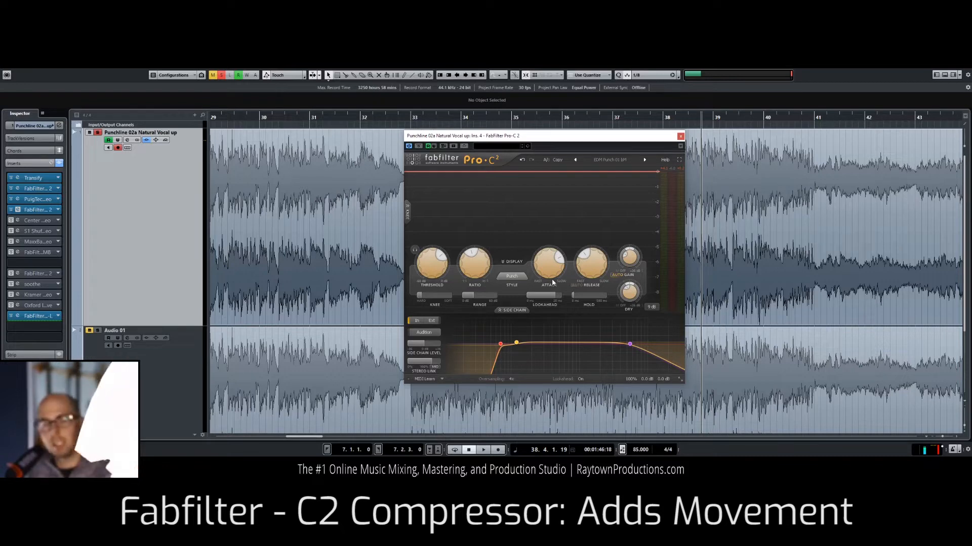
Step: Examine the Pro-C 2's attack, release and threshold settings, and move its window aside to expose more of the waveform
mouse_move(553, 273)
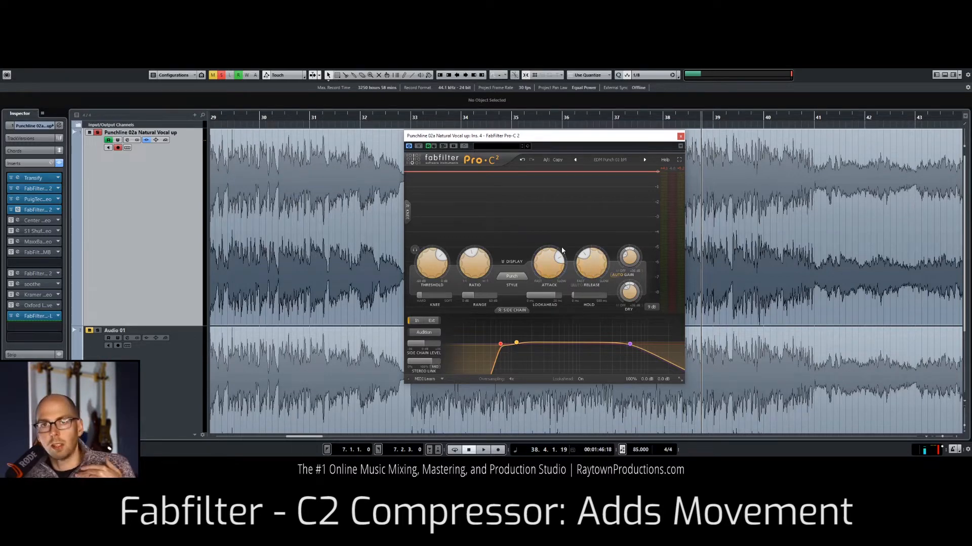
mouse_move(591, 272)
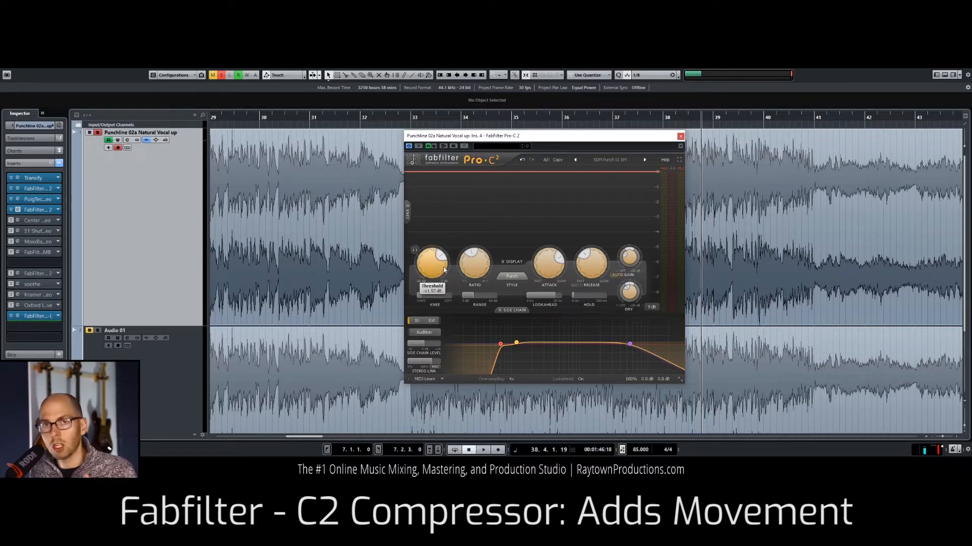
mouse_move(444, 270)
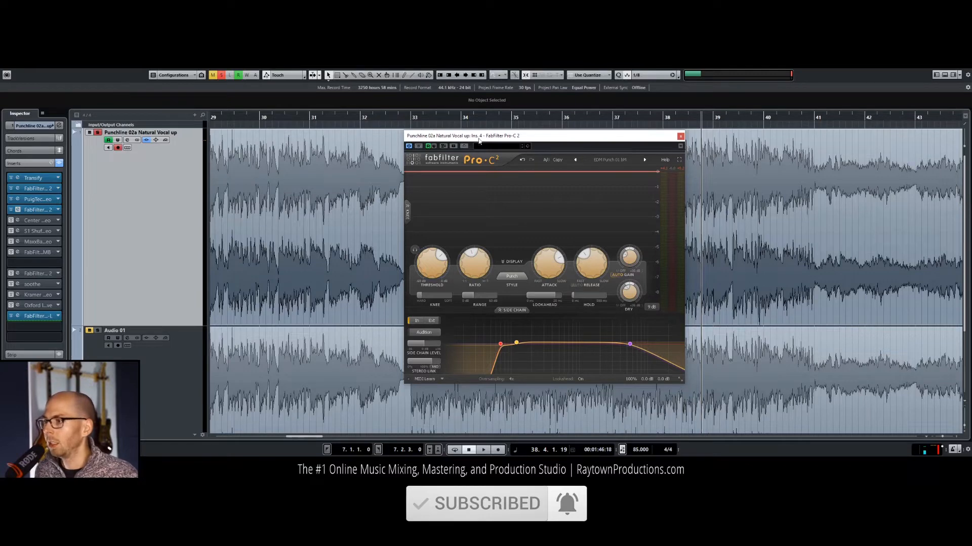
drag(475, 139, 284, 190)
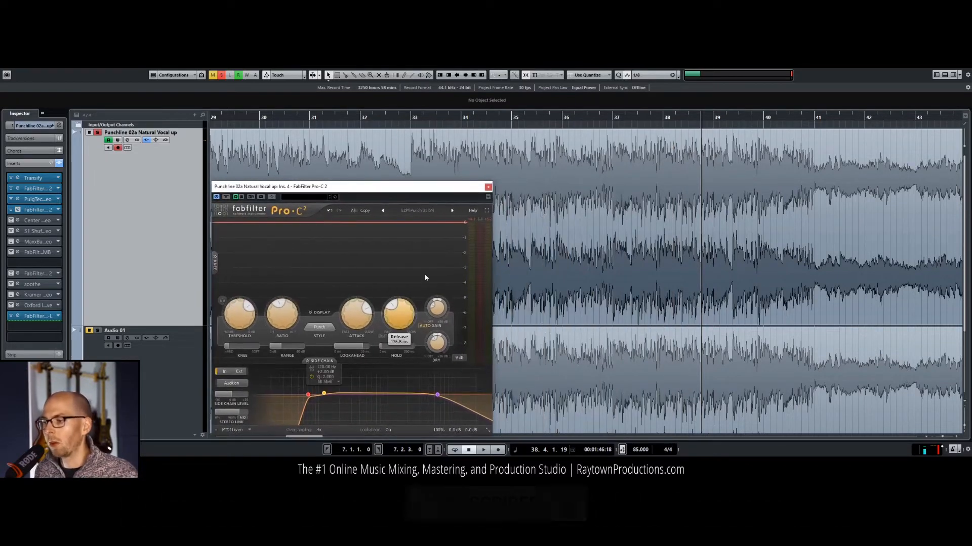
mouse_move(350, 312)
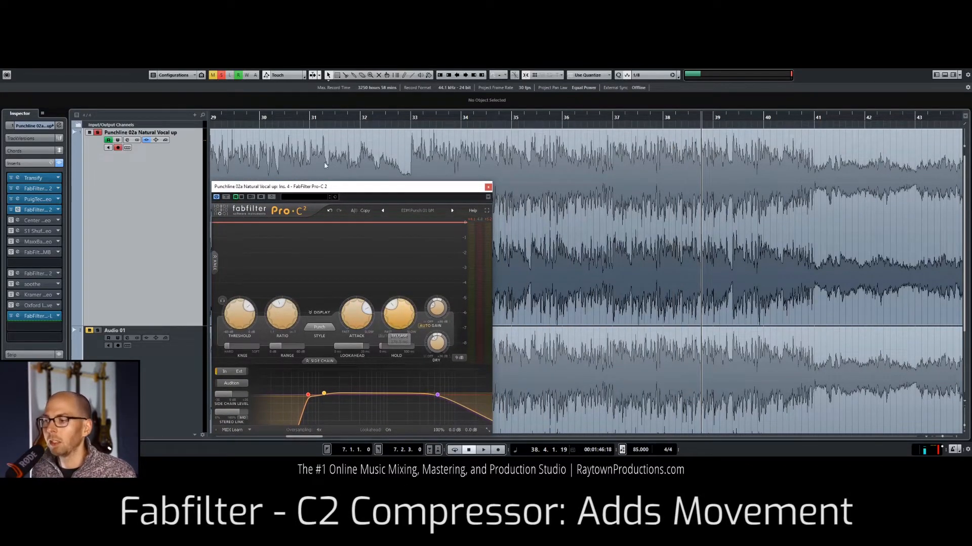
Step: Play the mix while switching the Pro-C 2's bypass off and on to compare, and leave the compressor enabled
key(space)
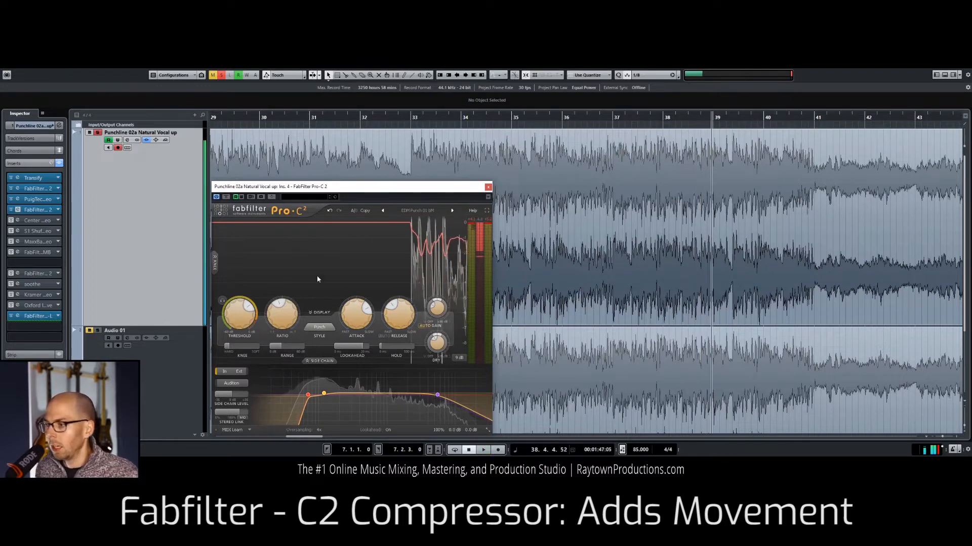
key(space)
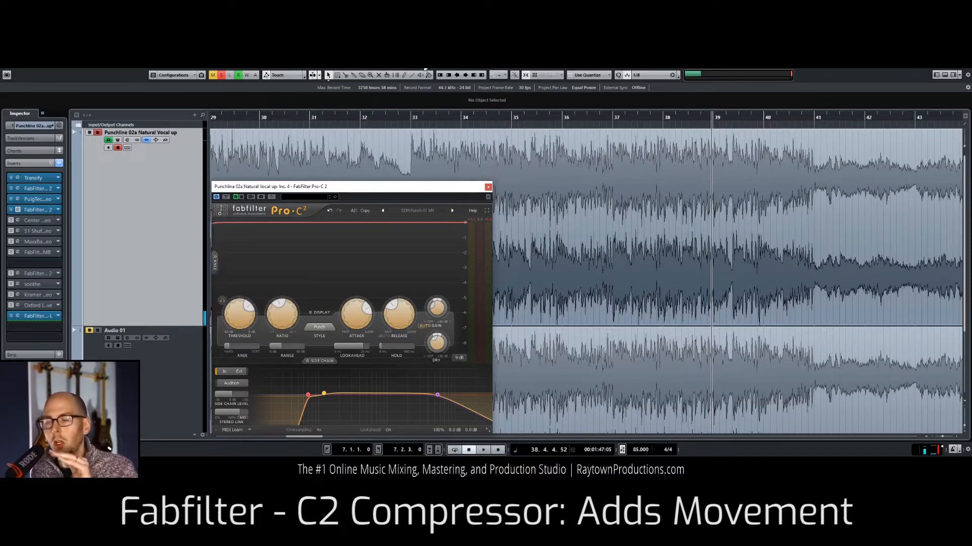
drag(373, 113, 318, 113)
key(space)
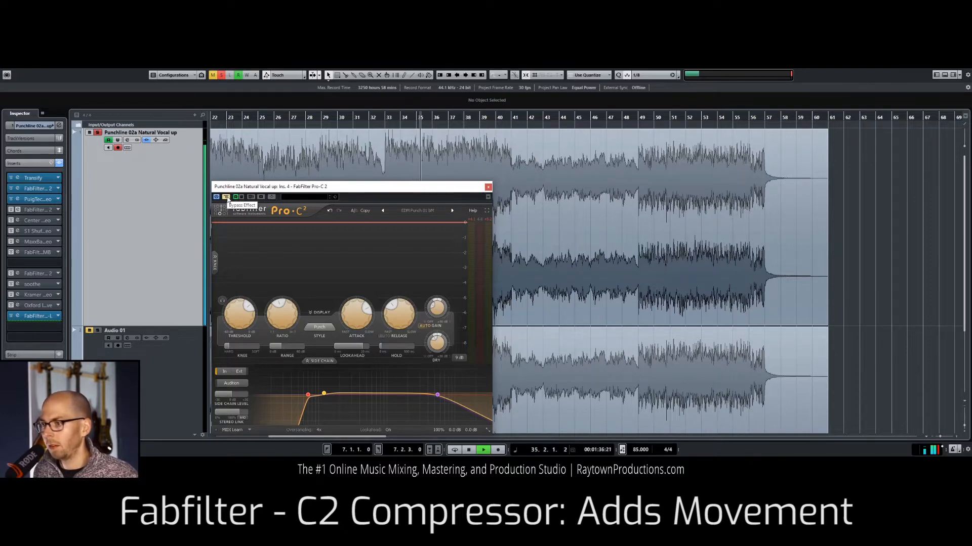
click(226, 198)
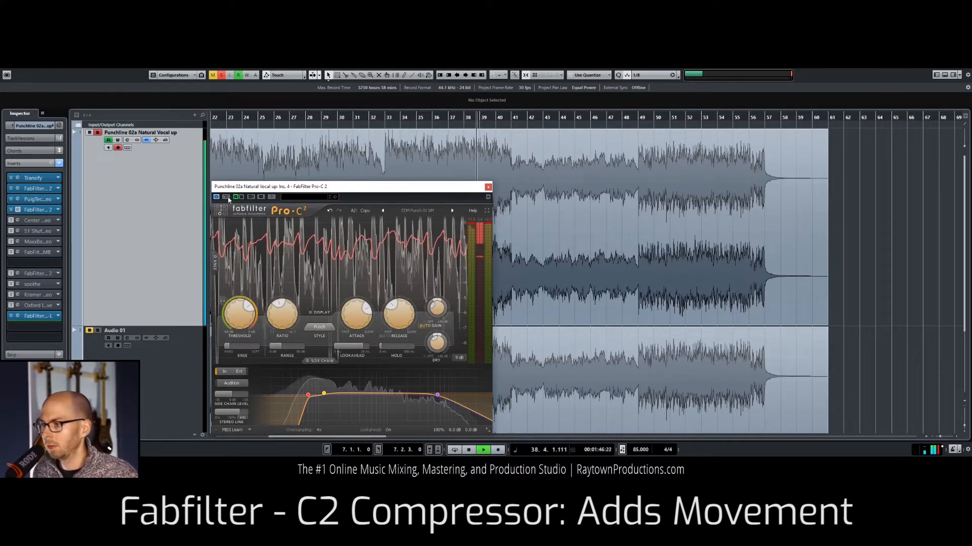
click(226, 197)
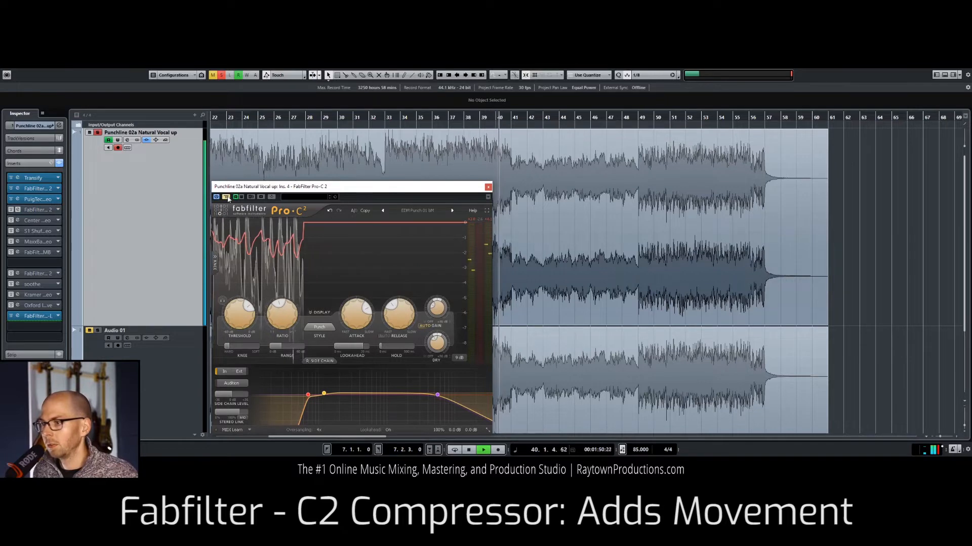
key(space)
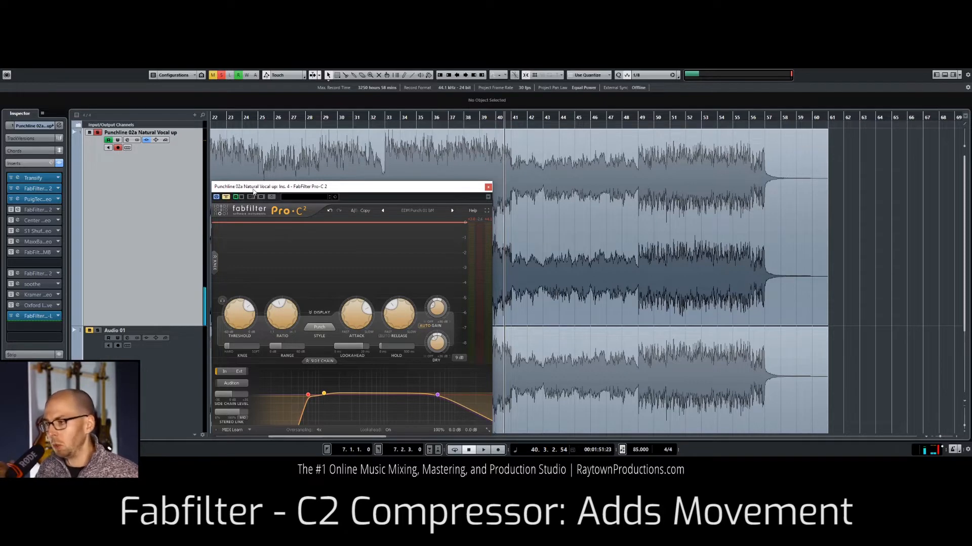
click(227, 196)
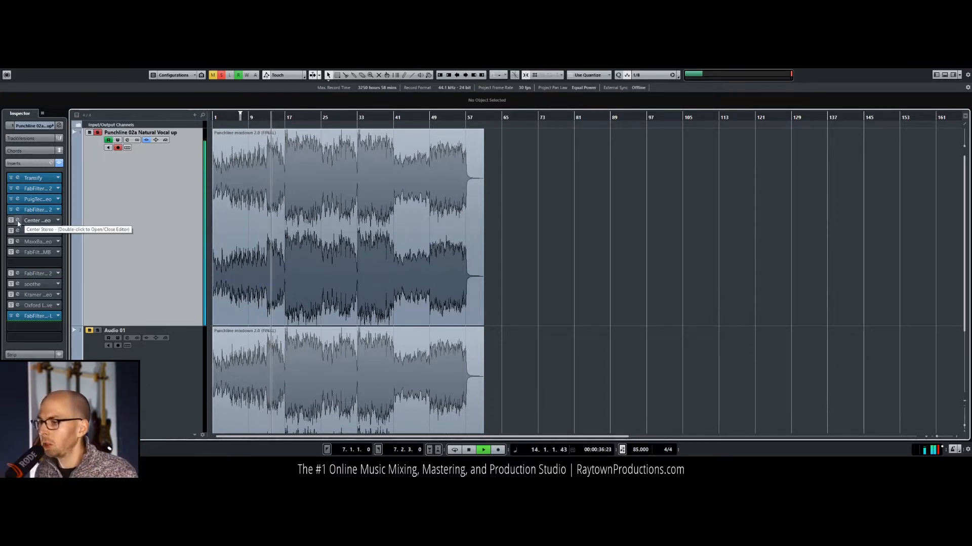
Step: Open and enable the Waves Center plug-in from the fifth insert slot, and play the mix from about bar 17
key(space)
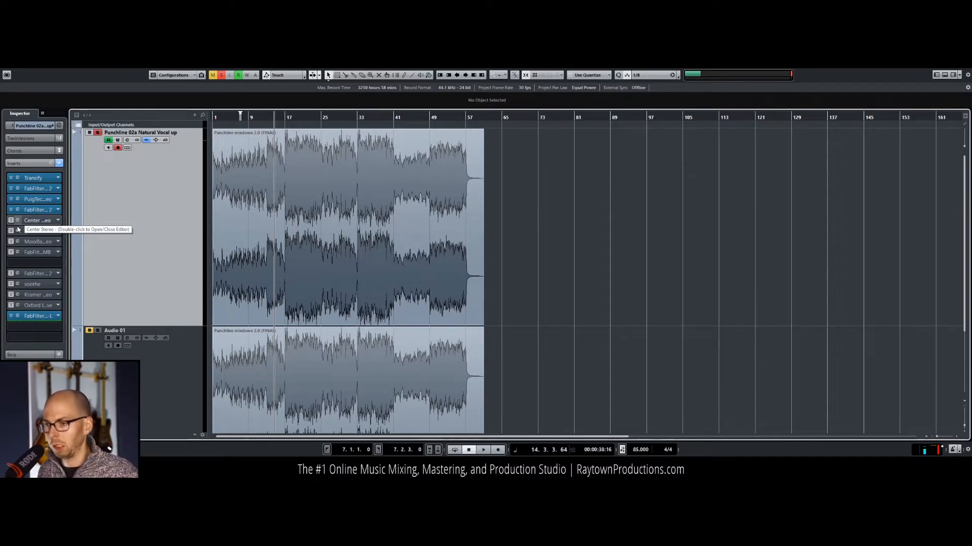
double_click(18, 223)
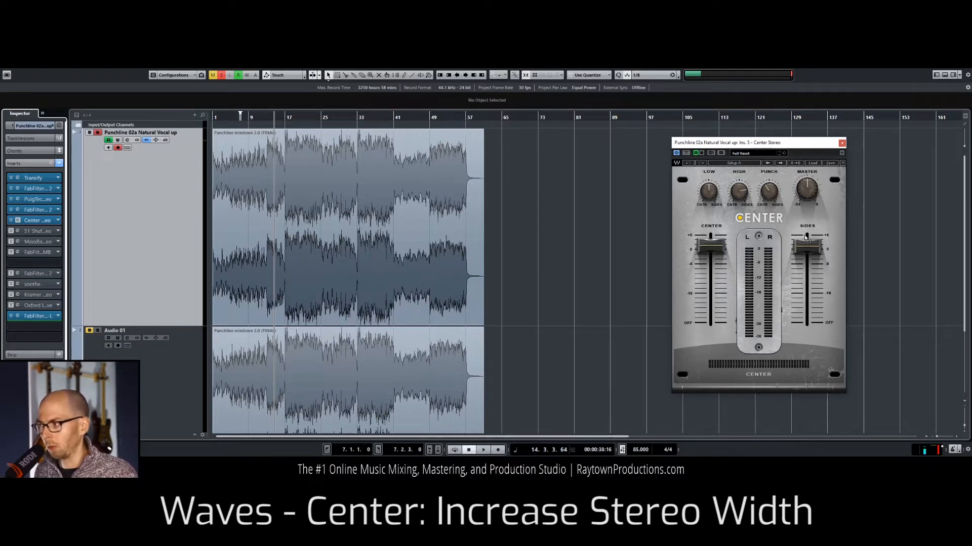
key(space)
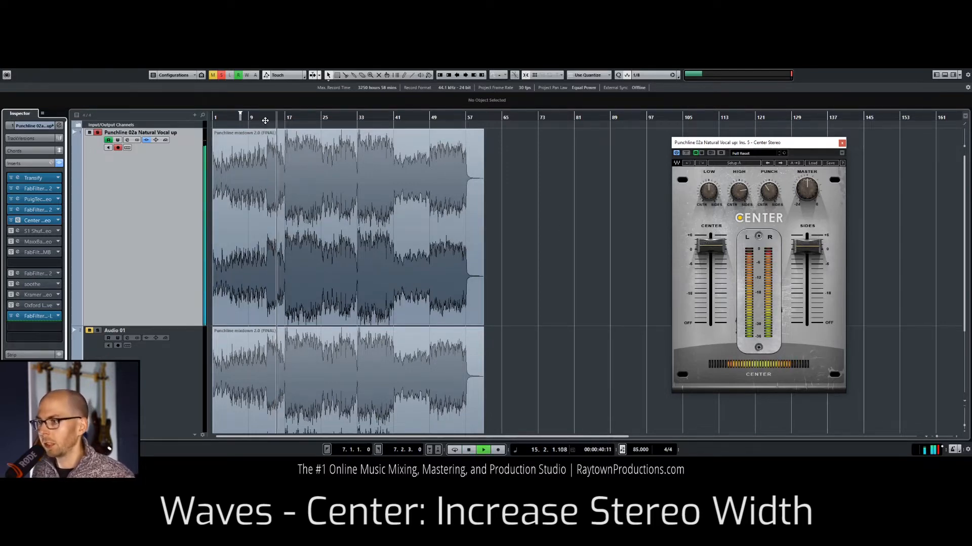
click(284, 117)
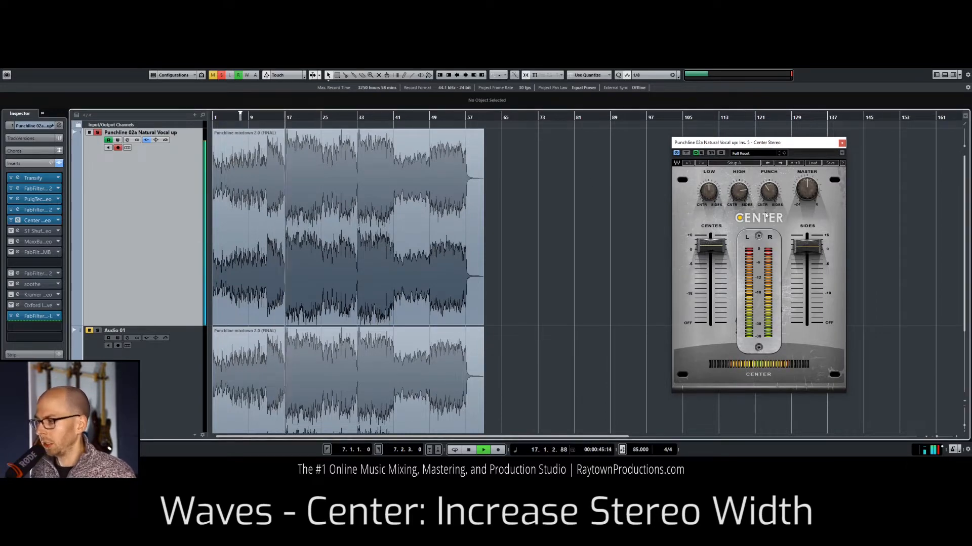
Step: Raise and lower the Center plug-in's Sides fader during playback to hear the width change, and settle it slightly above 0
drag(810, 254, 807, 235)
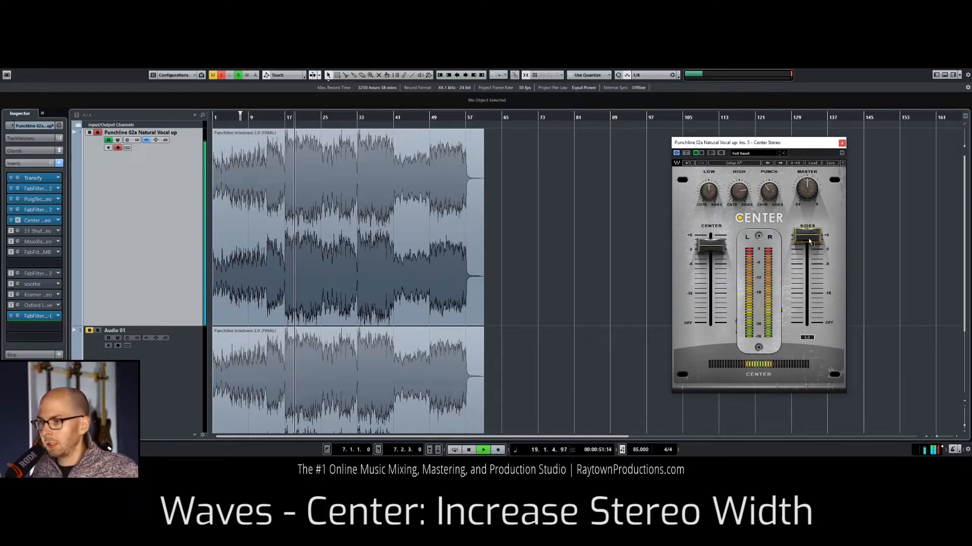
key(space)
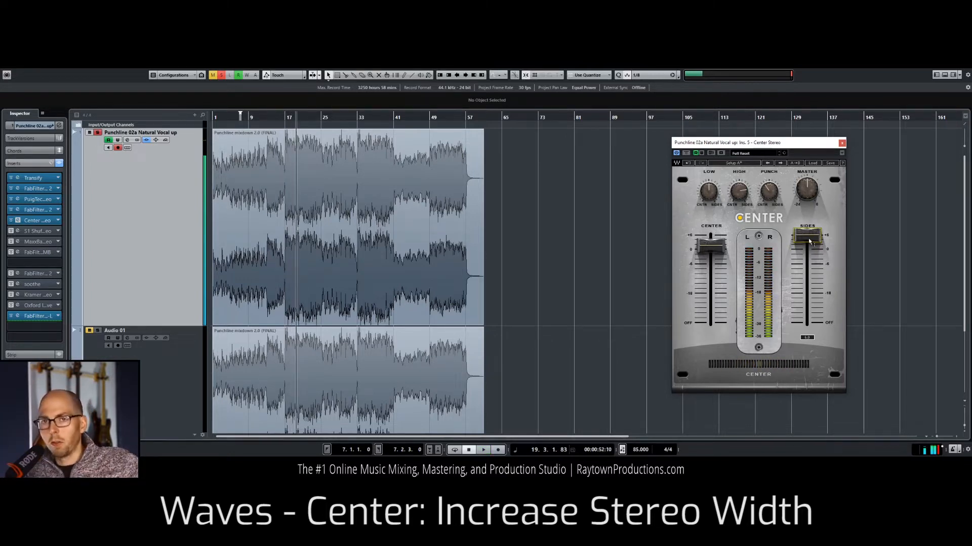
key(space)
drag(808, 238, 809, 250)
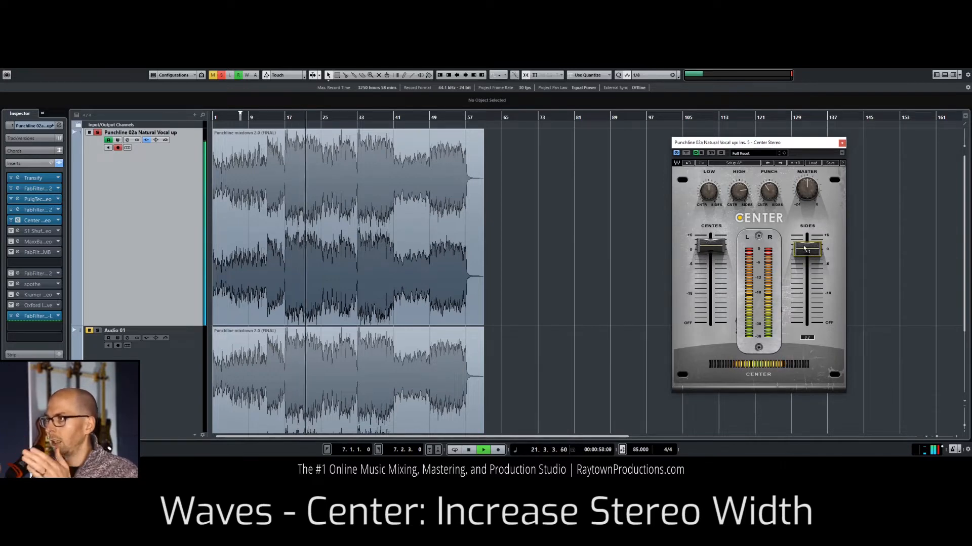
drag(805, 250, 806, 236)
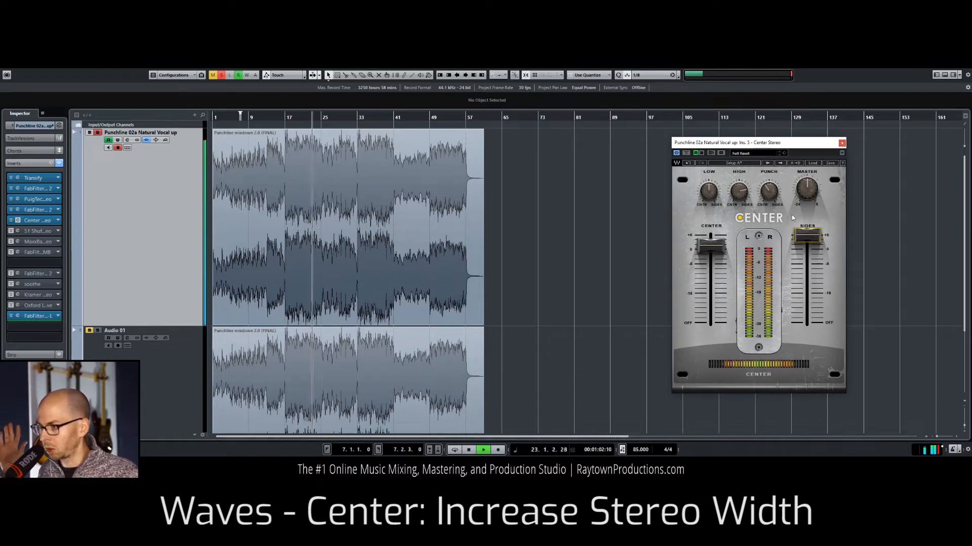
drag(811, 235, 811, 240)
key(space)
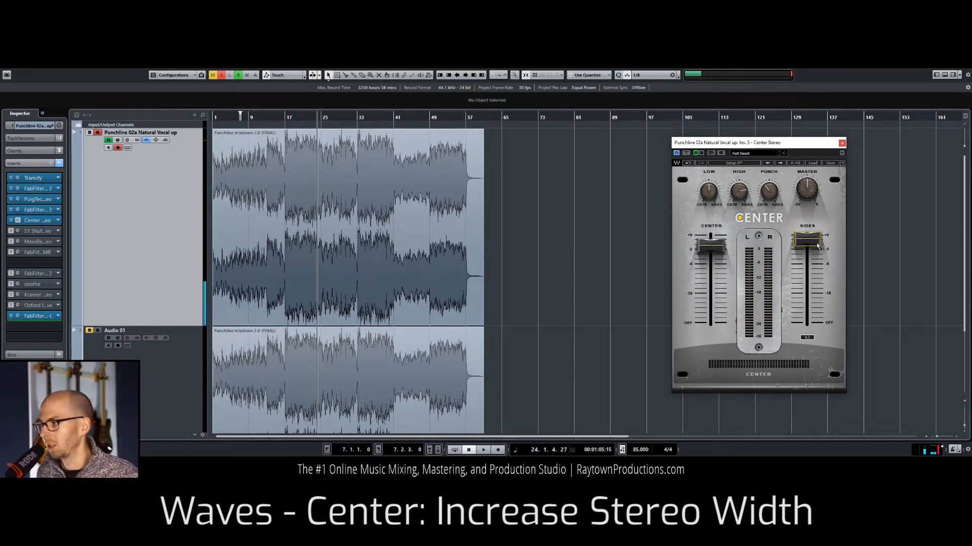
drag(807, 240, 807, 242)
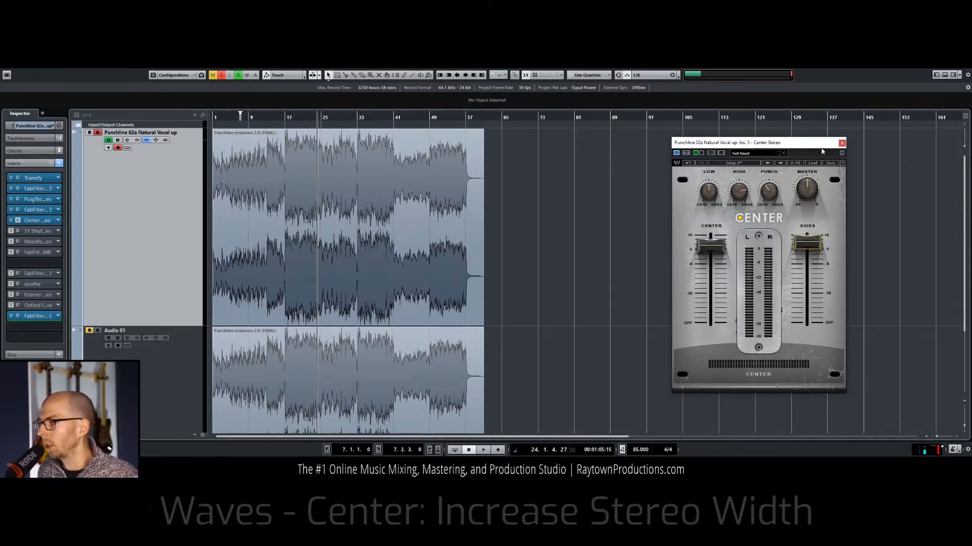
Step: Close the Center window and open the S1 Stereo Shuffler from the sixth insert slot, placing its window clear of the waveform
click(842, 142)
click(389, 175)
key(space)
click(306, 119)
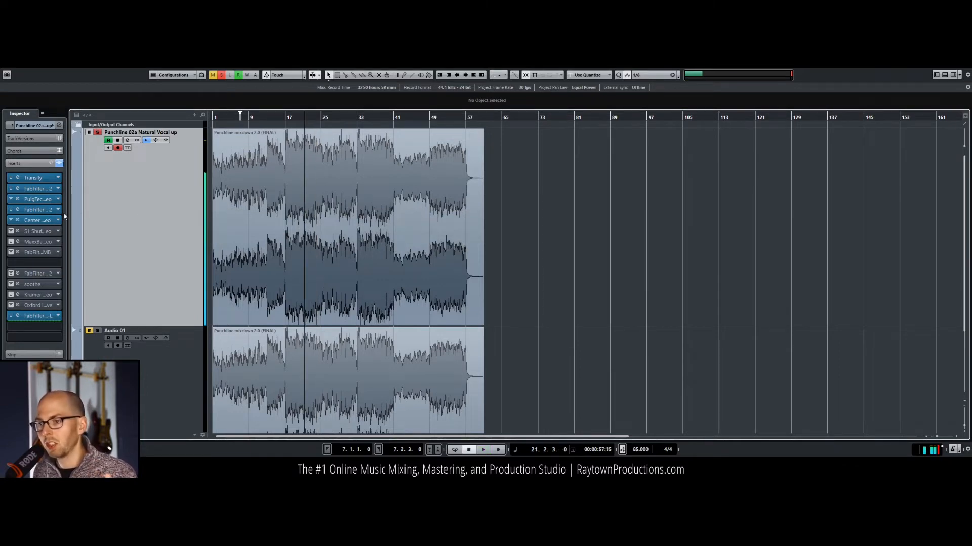
double_click(19, 233)
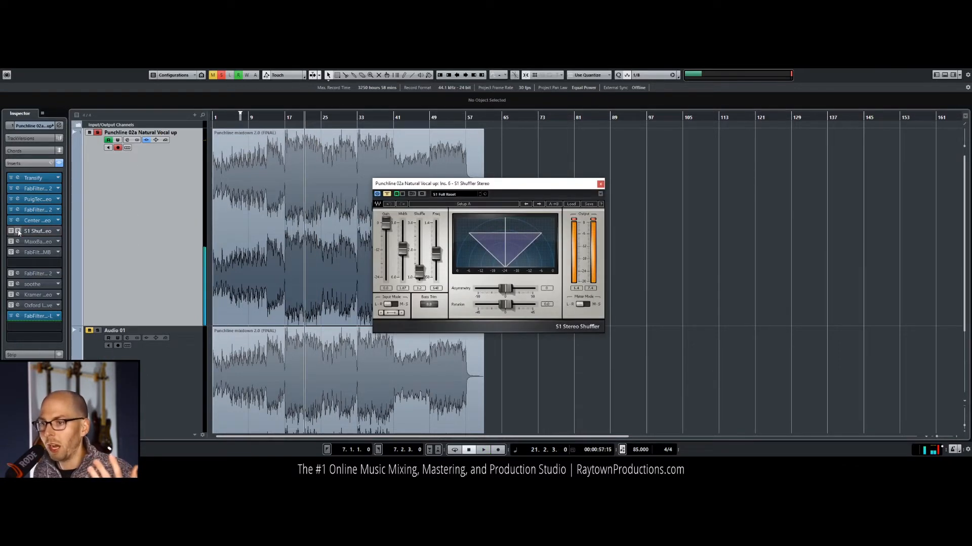
drag(467, 186, 626, 172)
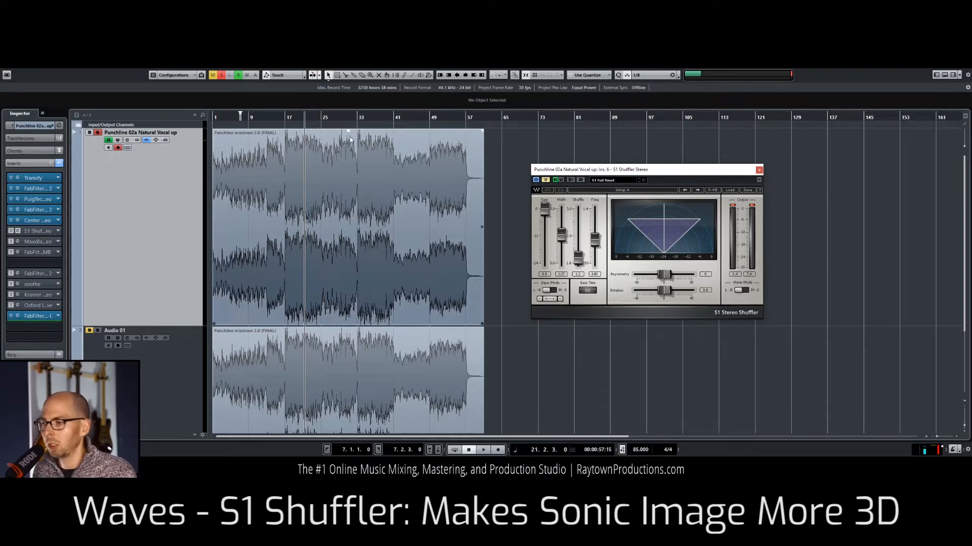
Step: Play the mix from about bar 19 and take the S1 Stereo Shuffler out of bypass
click(294, 117)
key(space)
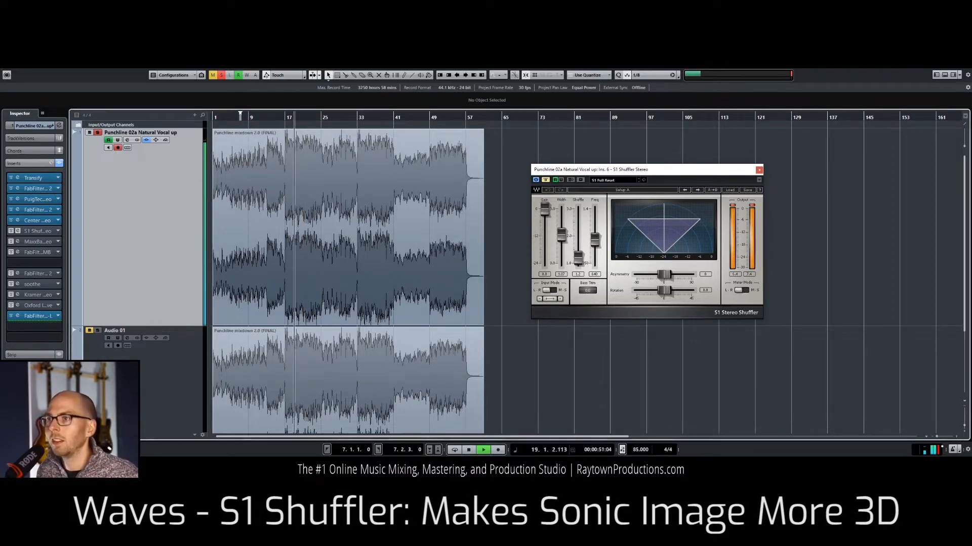
click(585, 202)
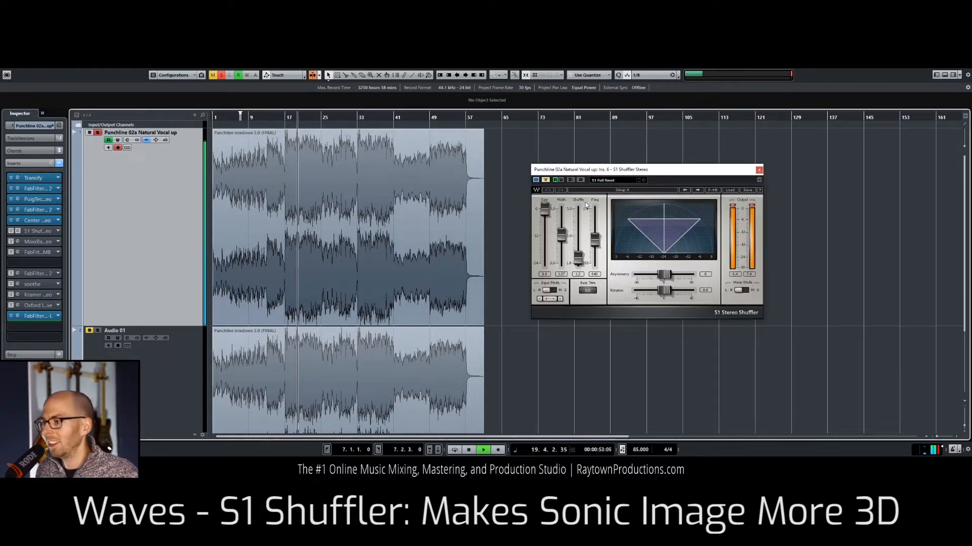
click(544, 180)
key(space)
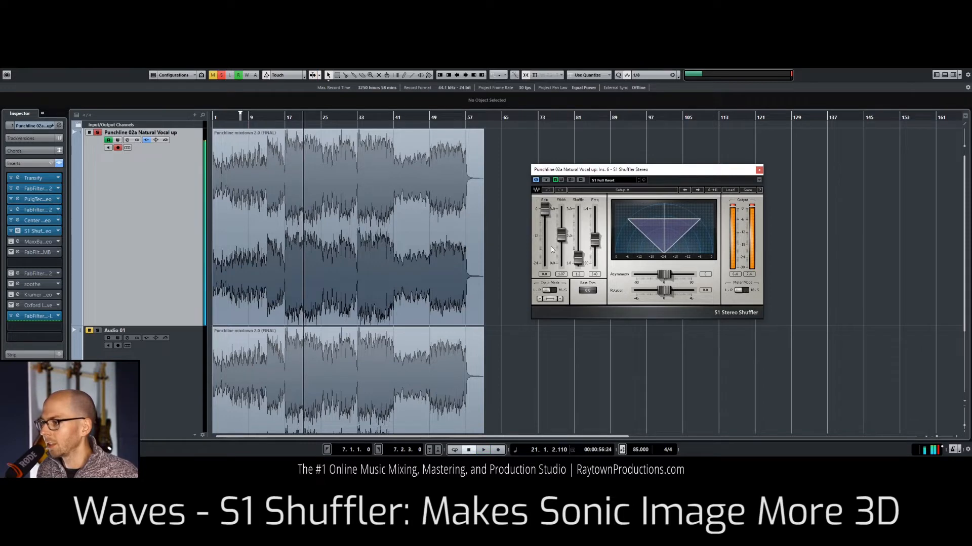
Step: Exaggerate the S1 Stereo Shuffler's Width to near its maximum while playing, and settle it back at a subtle amount
click(566, 220)
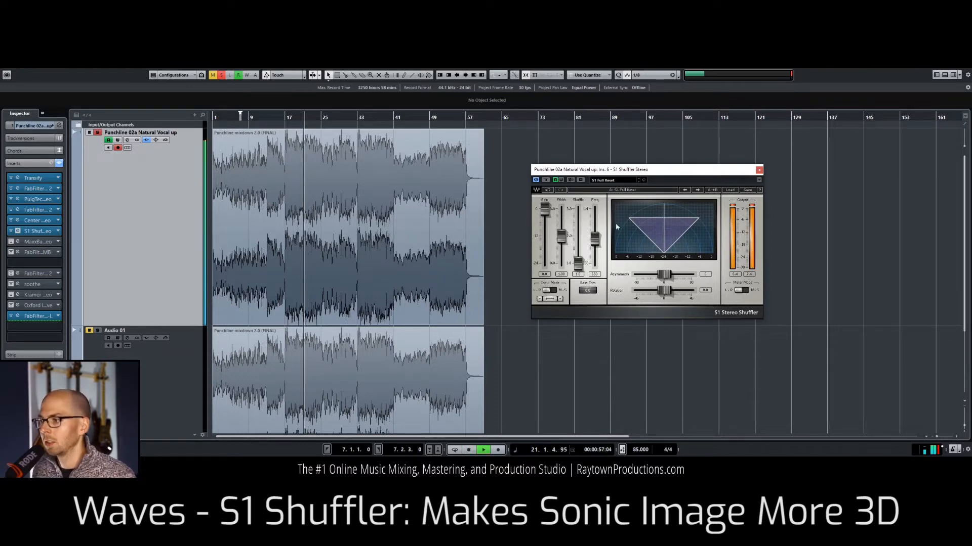
drag(561, 245, 561, 243)
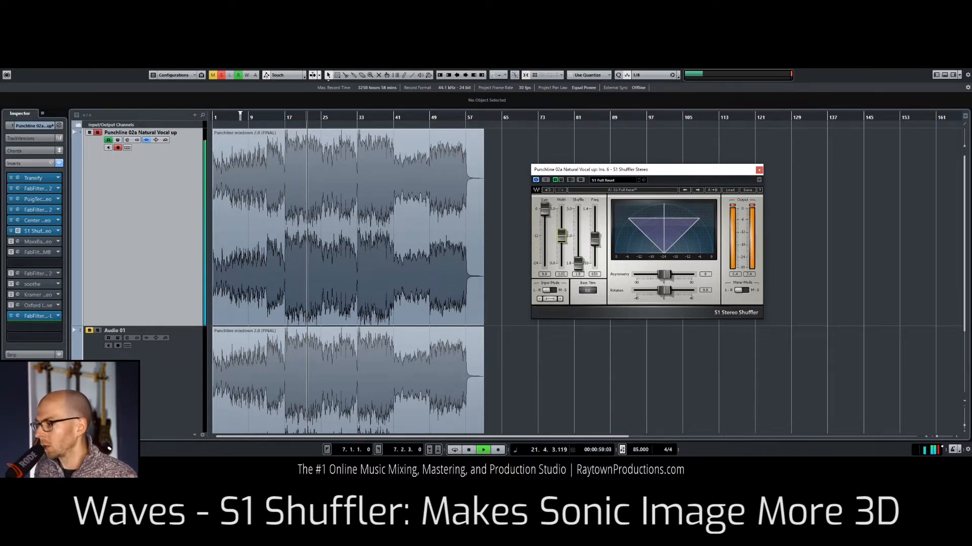
drag(561, 235, 562, 209)
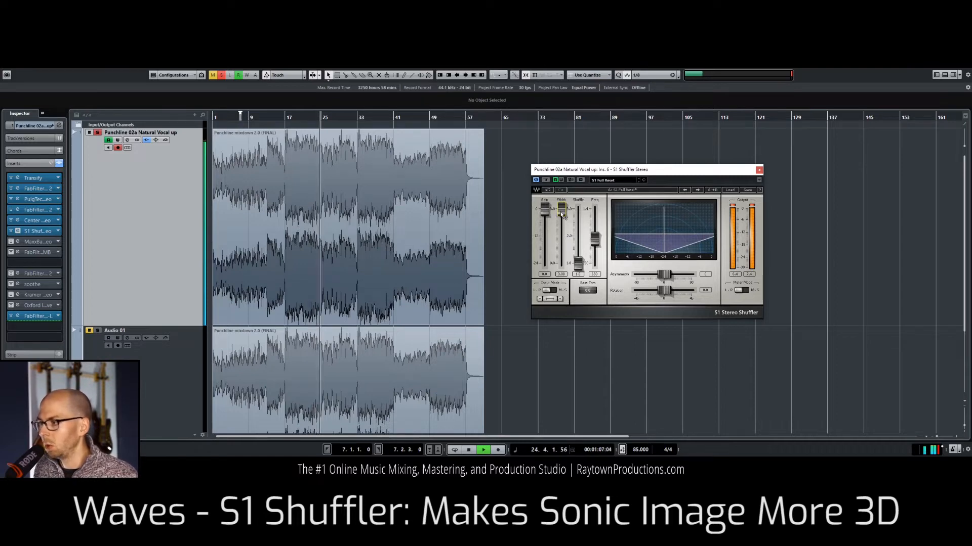
key(space)
key(space)
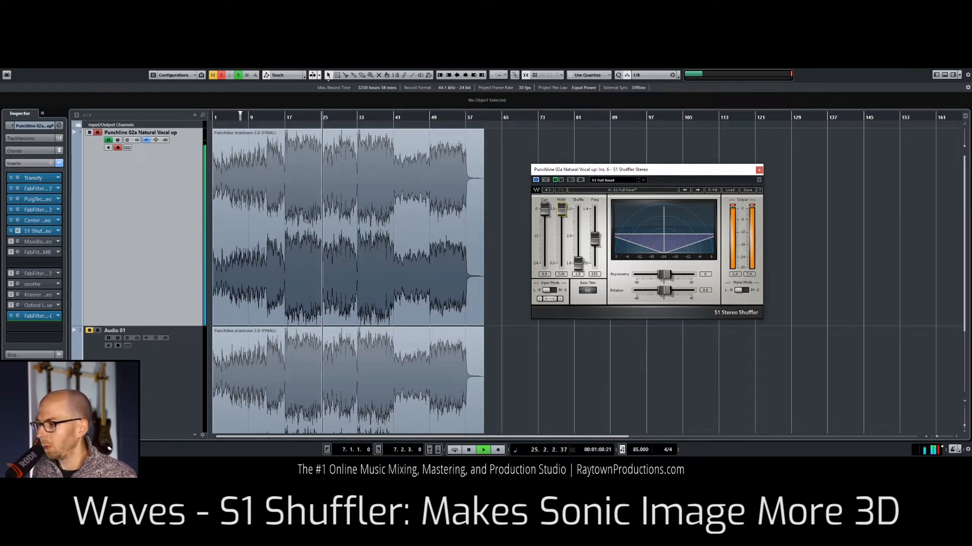
drag(562, 209, 562, 236)
key(space)
key(space)
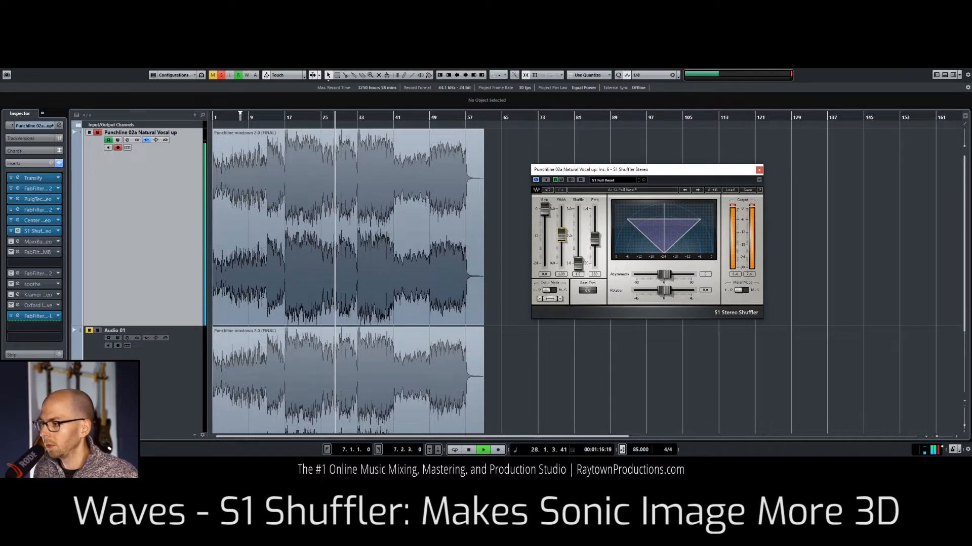
drag(561, 236, 561, 233)
key(space)
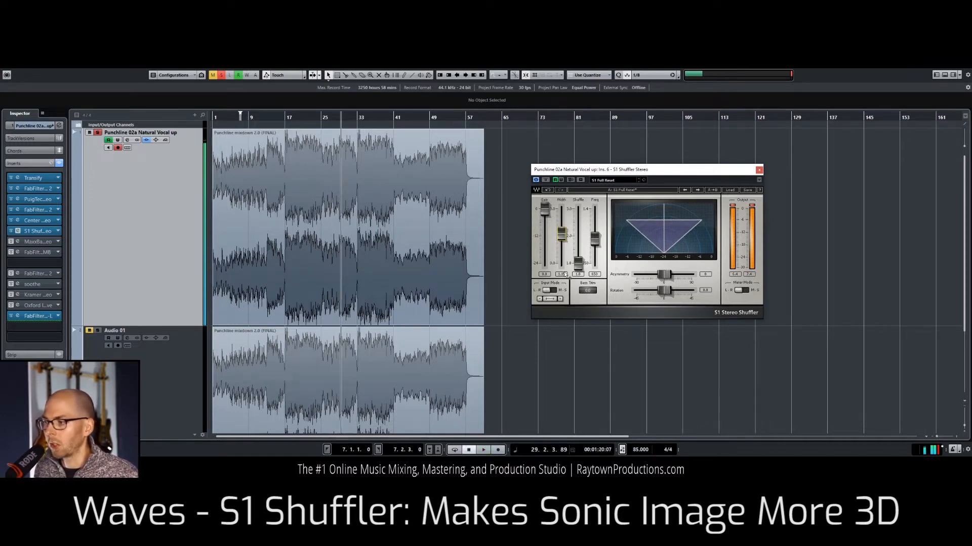
drag(560, 228, 561, 236)
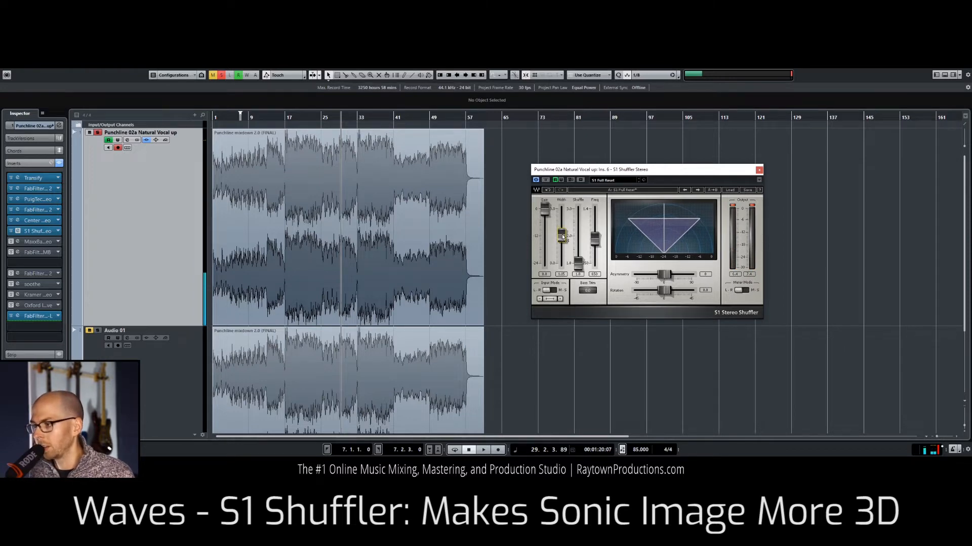
Step: Raise the S1 Stereo Shuffler's Shuffle to about 1.2 and bypass the plug-in during playback to compare
key(space)
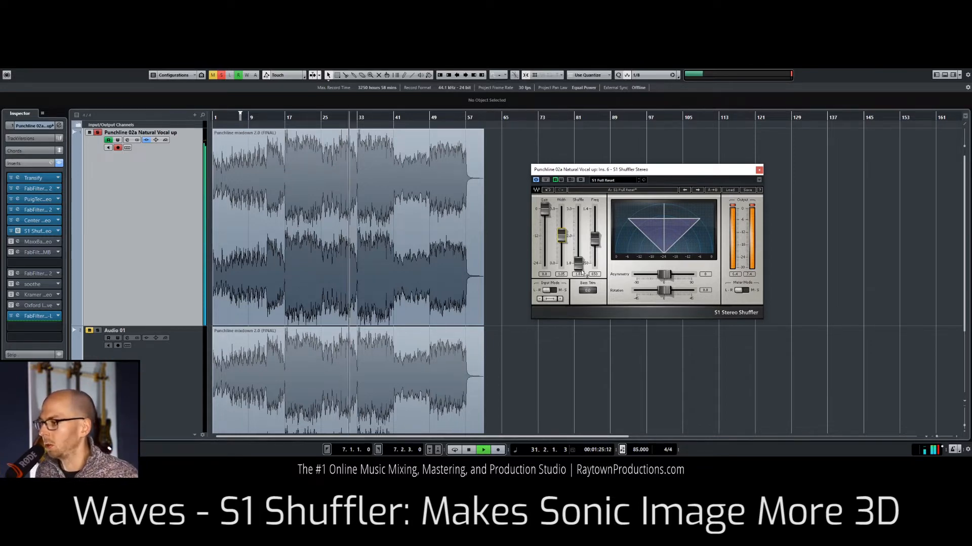
key(space)
drag(578, 263, 578, 246)
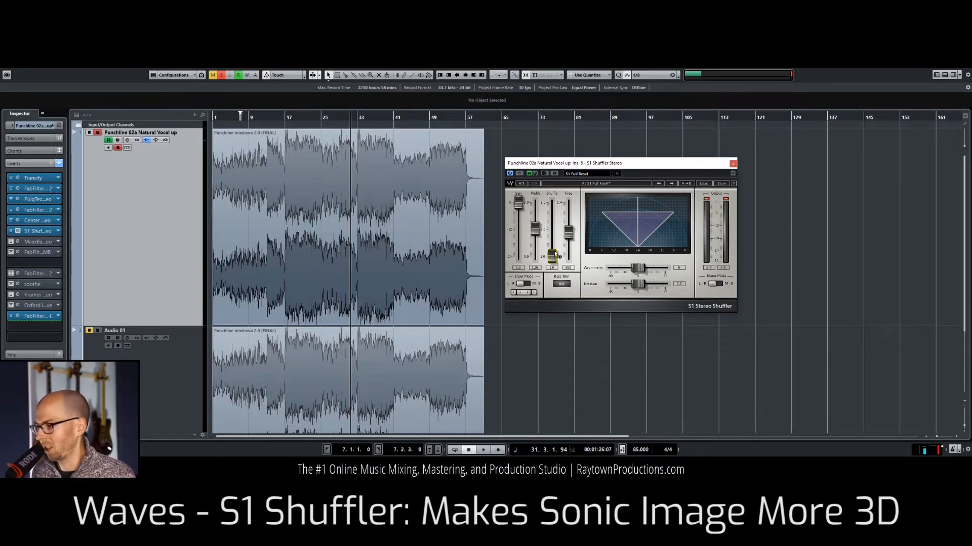
key(space)
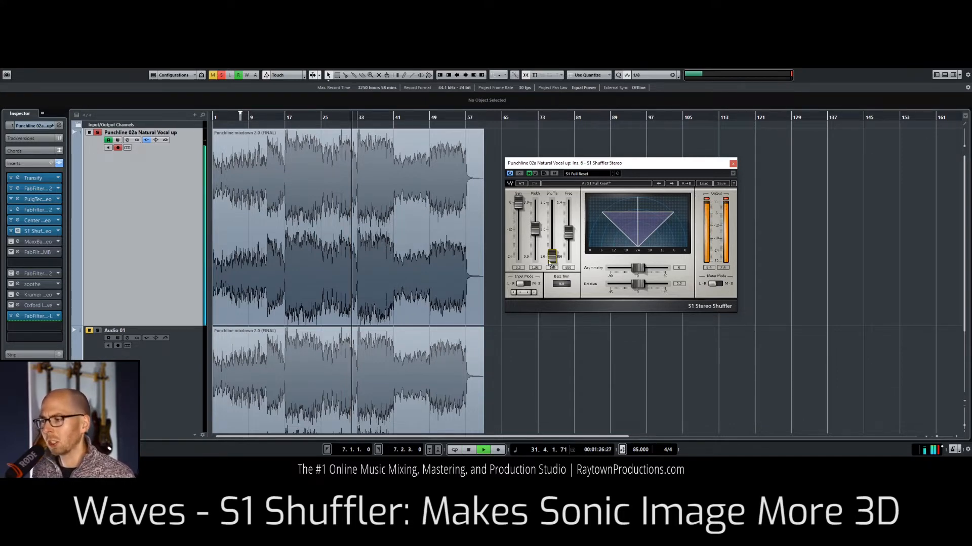
drag(551, 256, 551, 251)
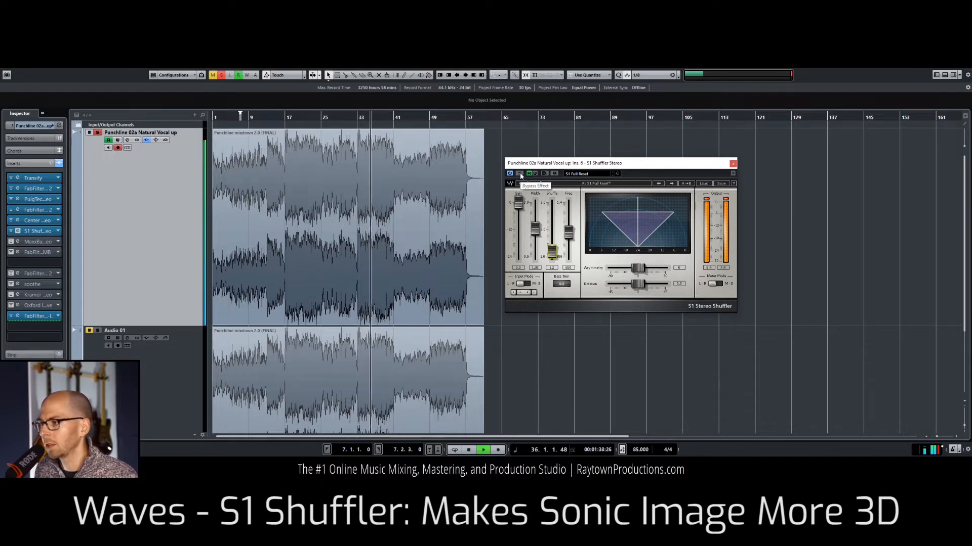
click(520, 174)
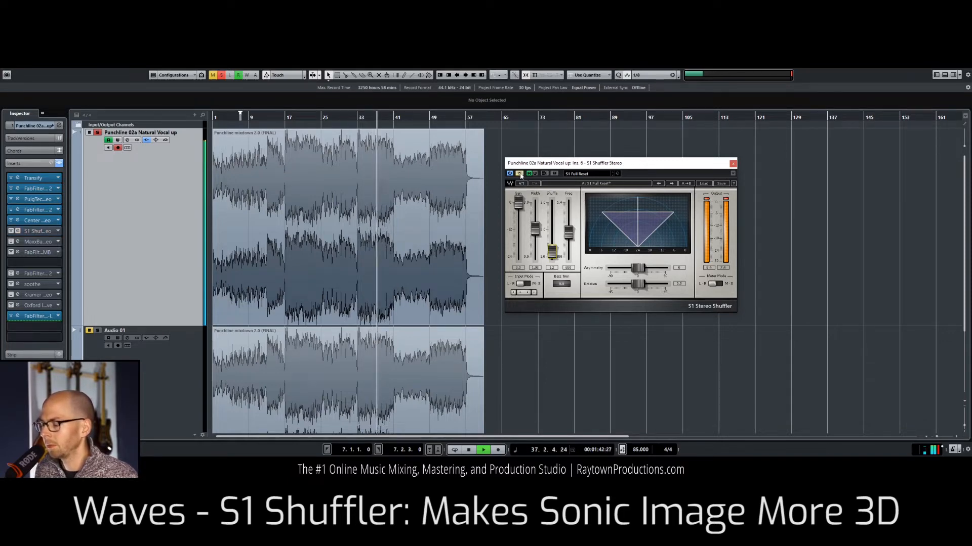
Step: Toggle the S1 Stereo Shuffler's bypass during playback, leave it active, stop playback and close its window
click(520, 174)
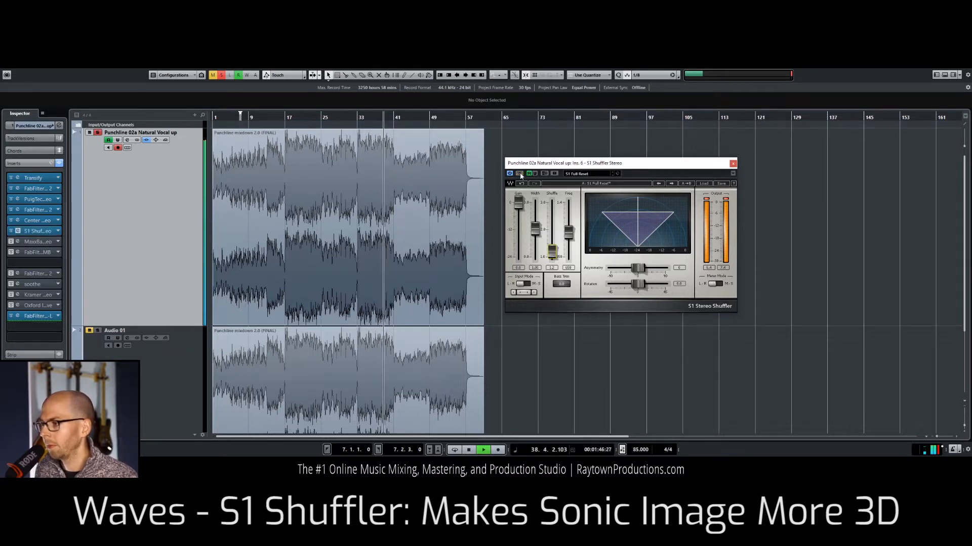
click(520, 174)
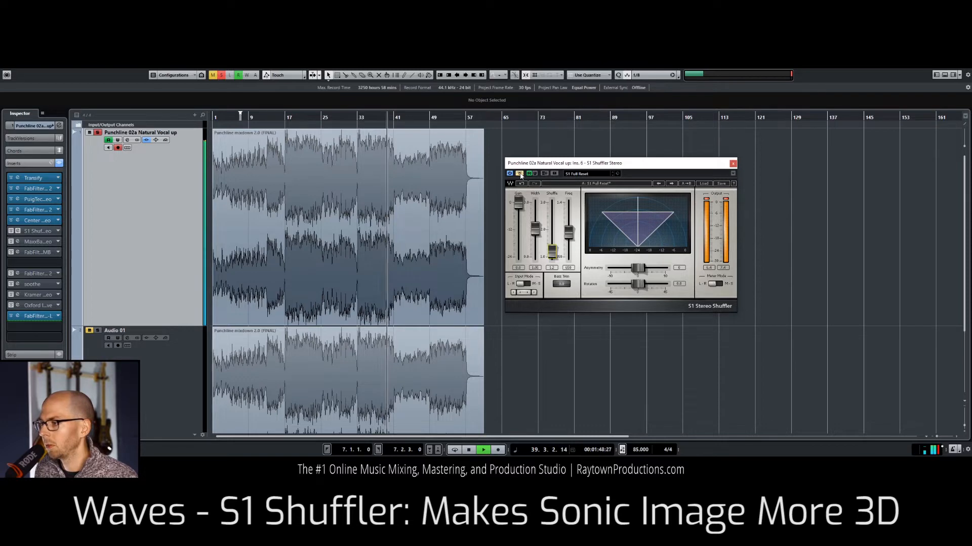
click(520, 175)
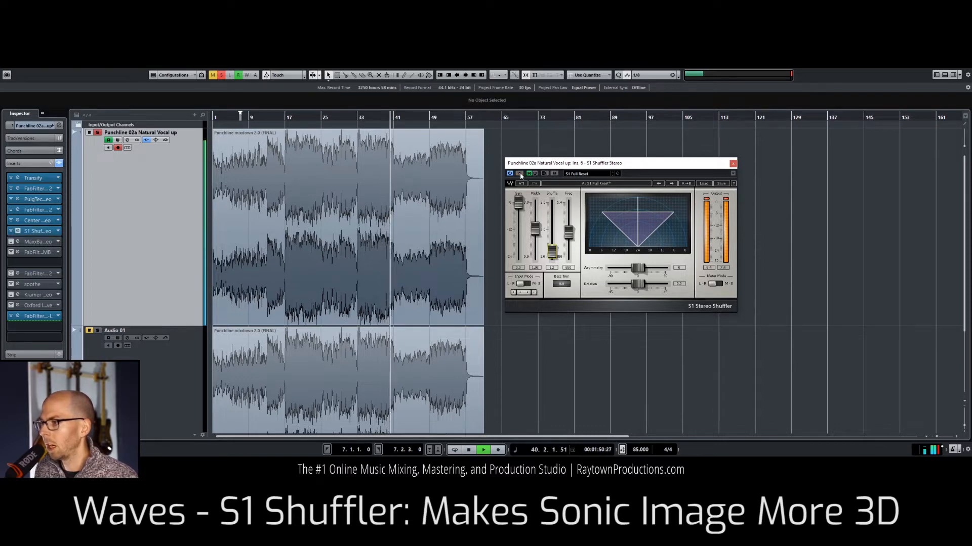
key(space)
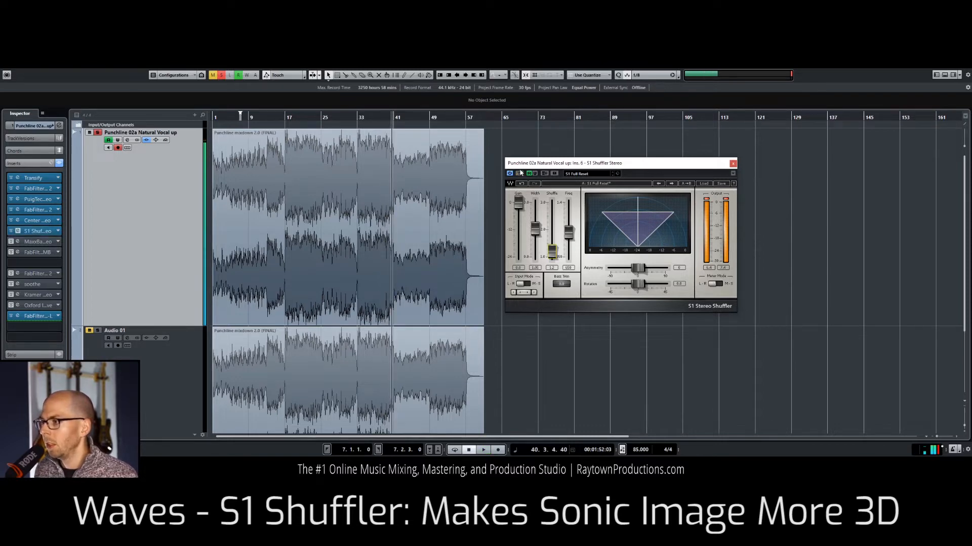
click(733, 164)
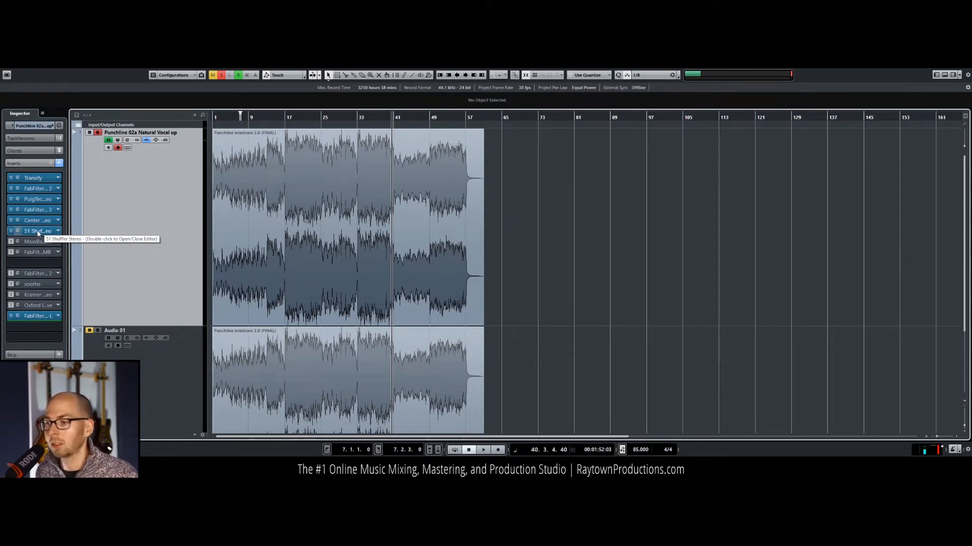
Step: Place the cursor near bar 4 and open MaxxBass from the seventh insert slot, moving its window aside
drag(227, 117, 240, 122)
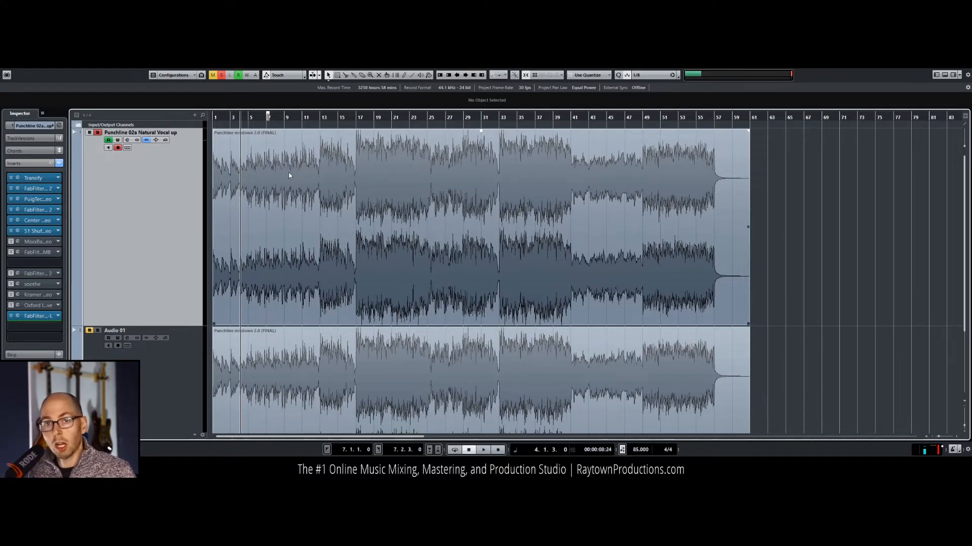
click(17, 242)
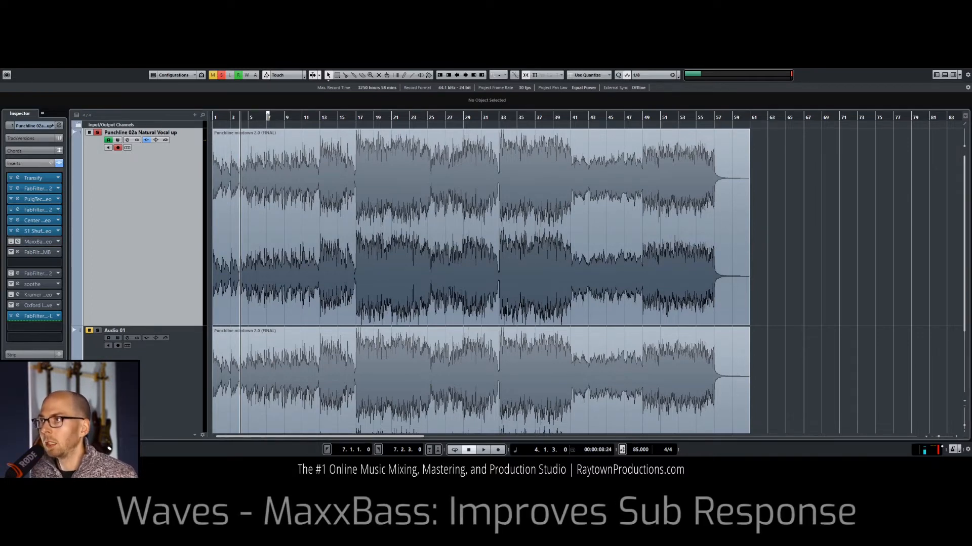
drag(677, 205, 785, 148)
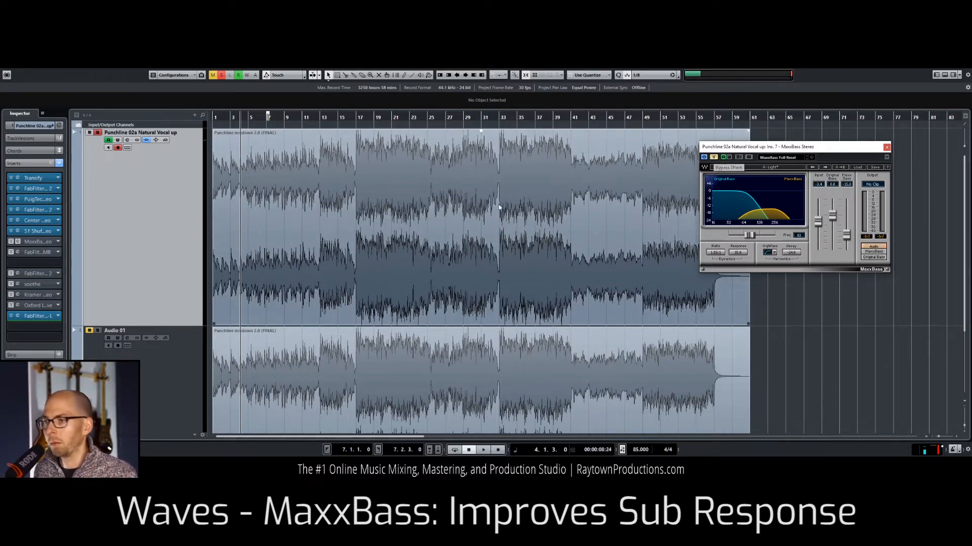
Step: Play the mix, take MaxxBass out of bypass and compare it bypassed and active from about bar 17, leaving it active
key(space)
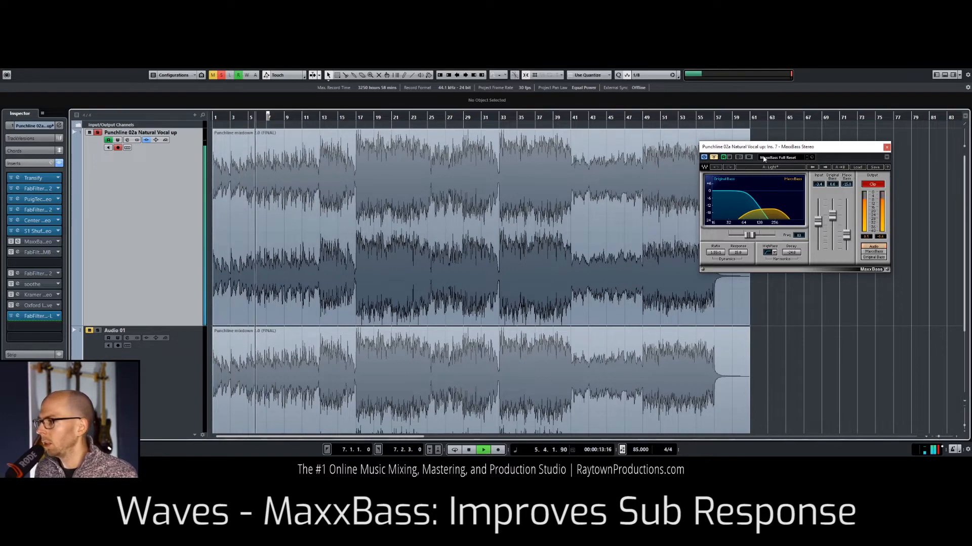
drag(780, 152, 720, 200)
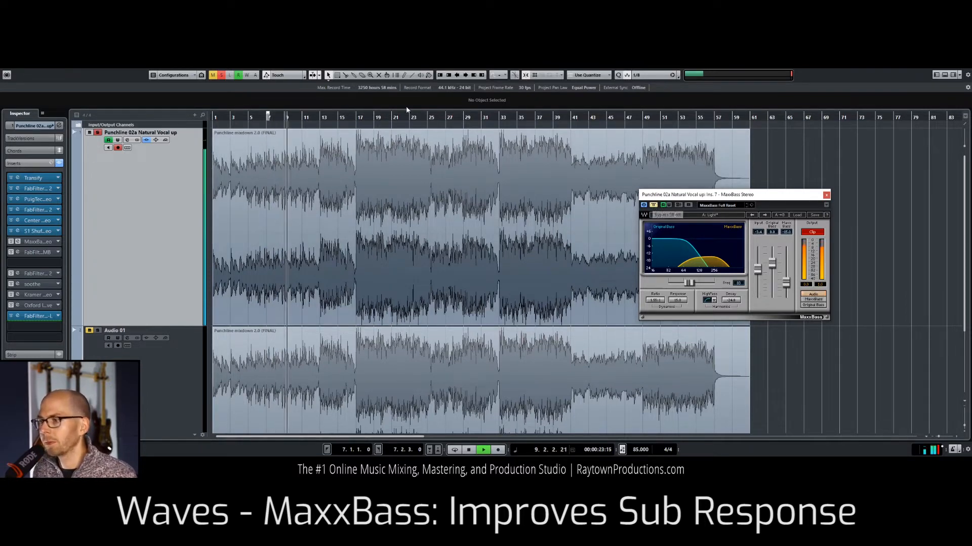
click(653, 205)
click(357, 118)
key(space)
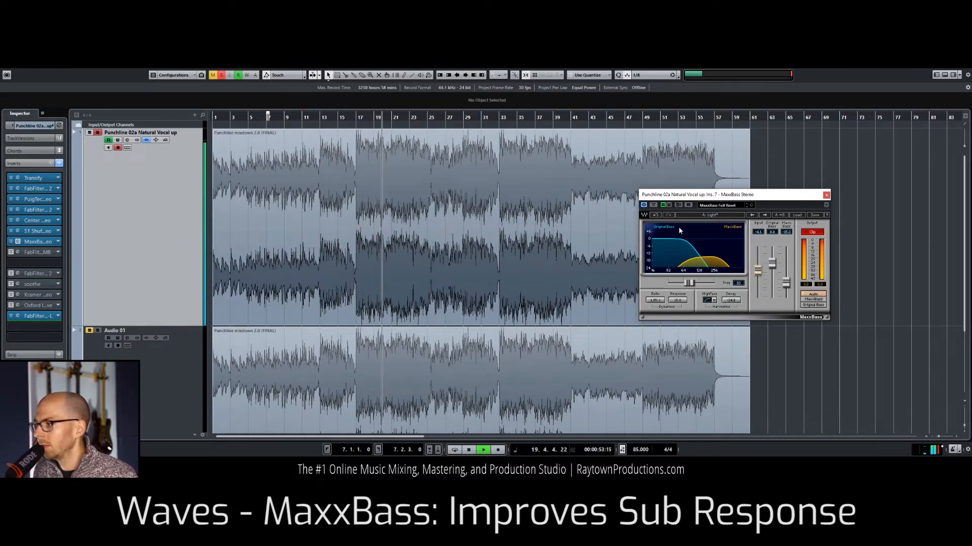
click(654, 206)
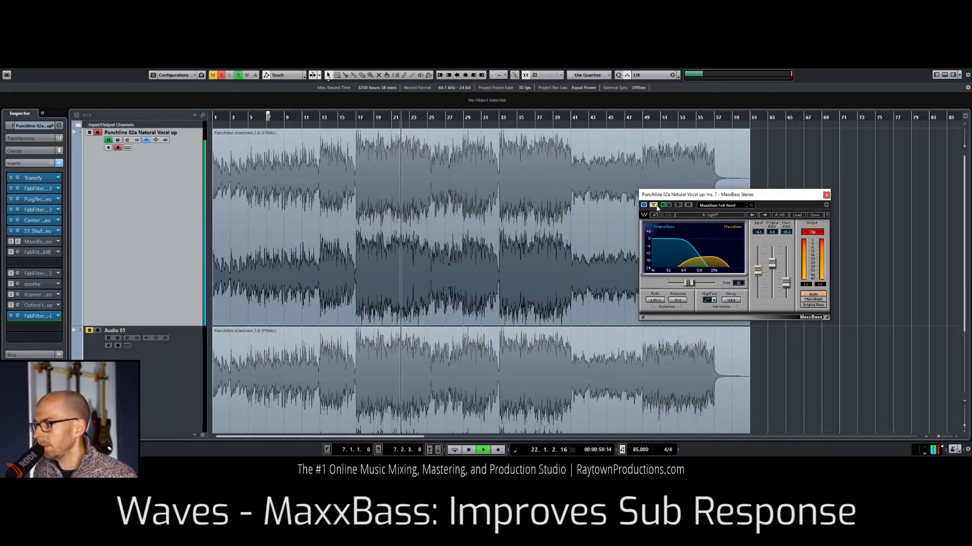
click(656, 206)
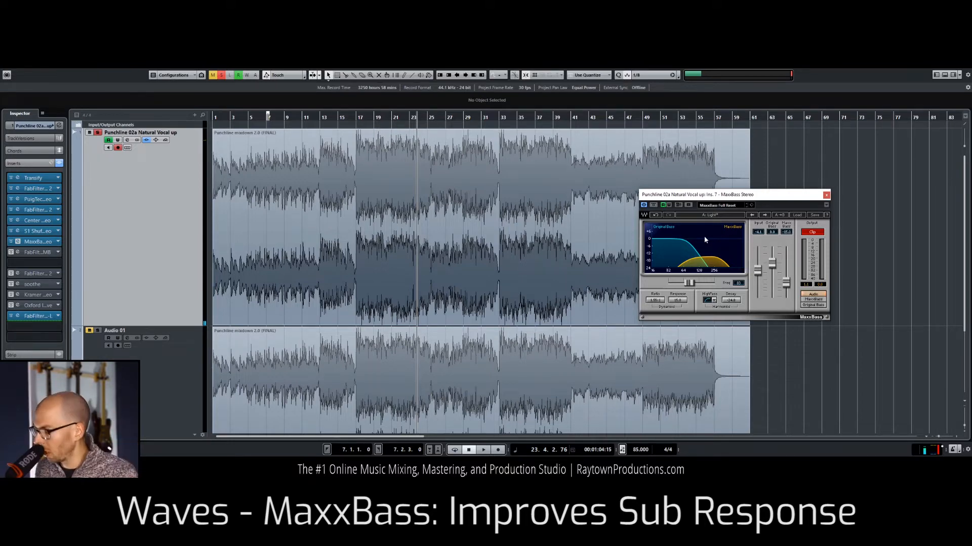
Step: Close MaxxBass and open FabFilter Pro-MB from the eighth insert slot, moving its window off the start of the waveform
click(55, 263)
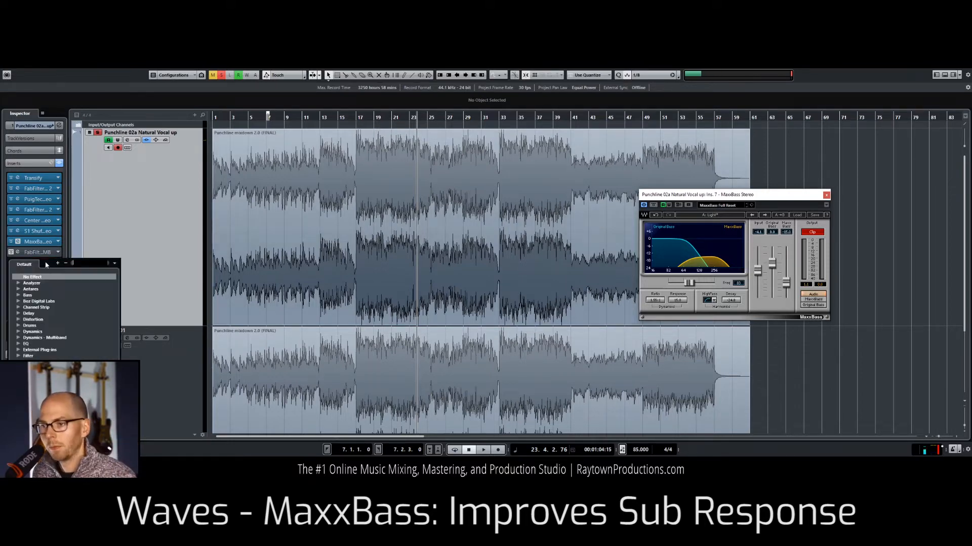
click(383, 213)
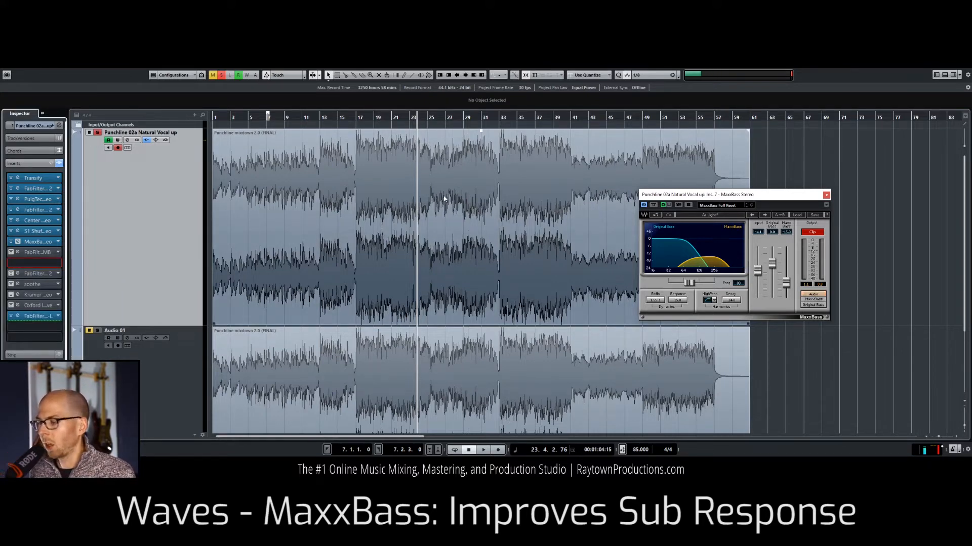
click(826, 196)
double_click(21, 253)
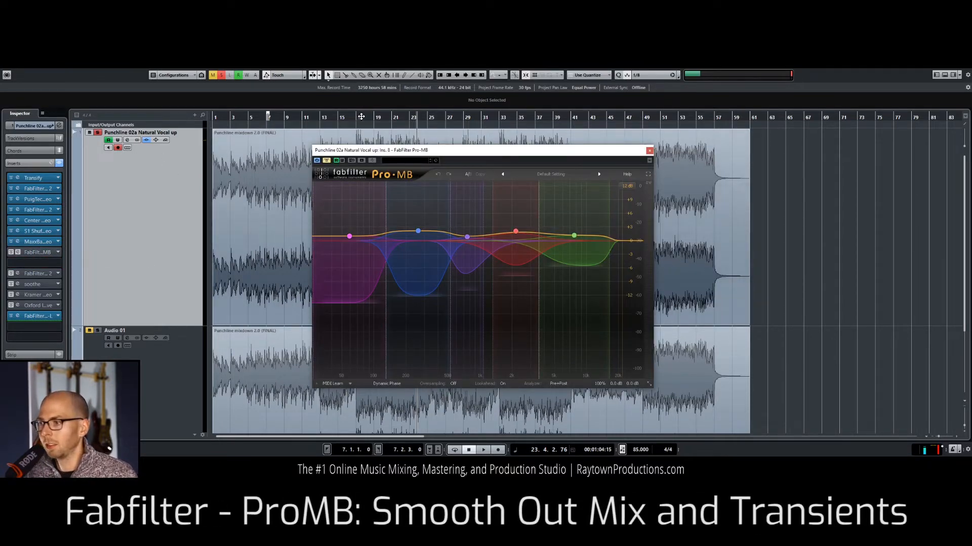
drag(391, 152, 643, 174)
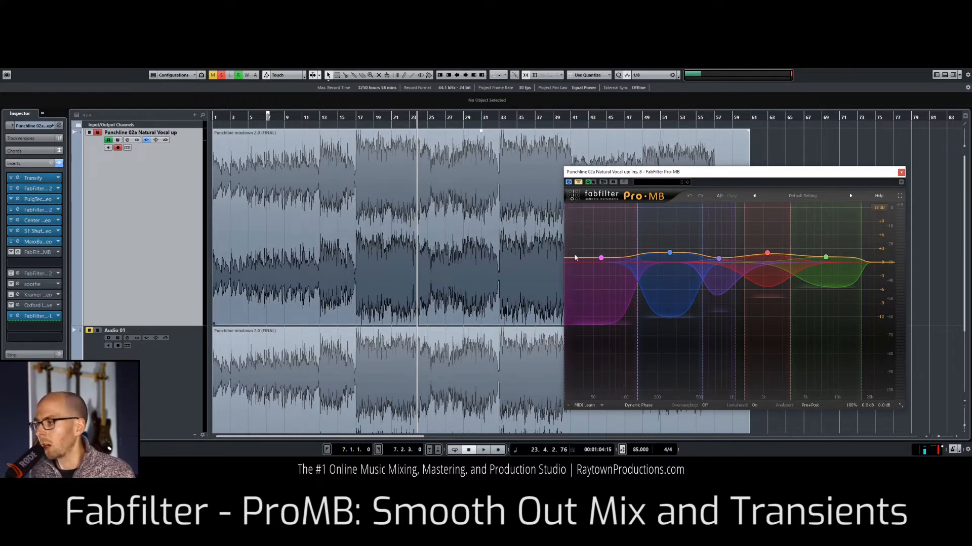
Step: Show the settings of Pro-MB's highest band and play the mix from about bar 13 with Pro-MB active
click(825, 257)
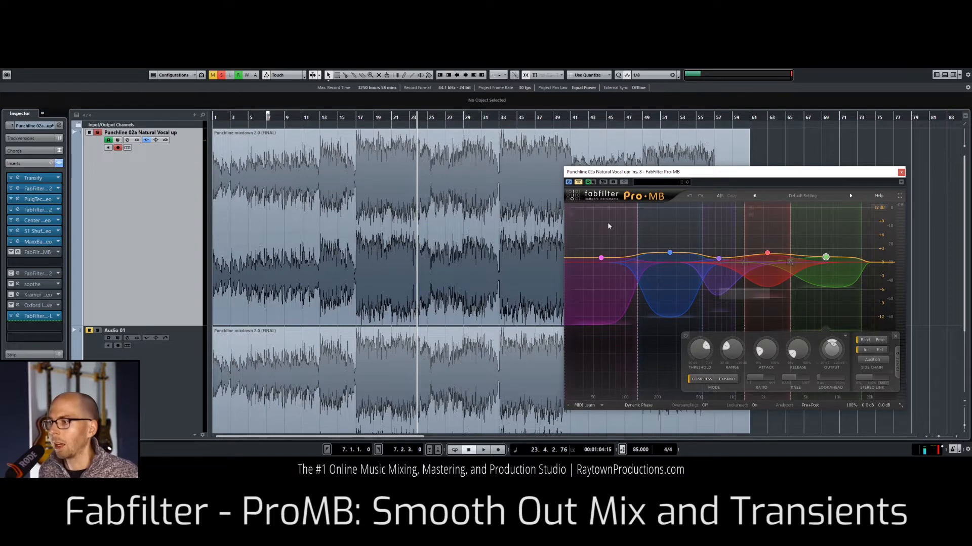
click(322, 117)
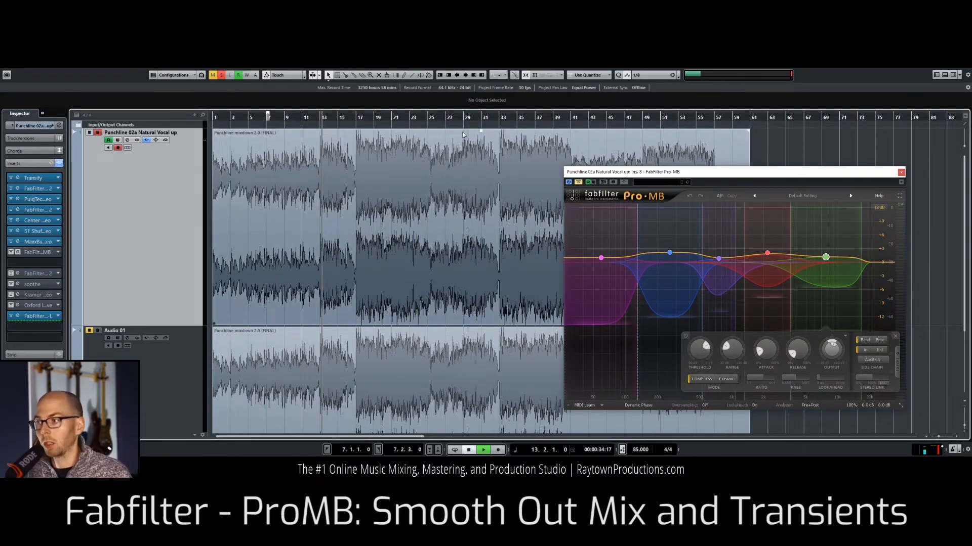
key(space)
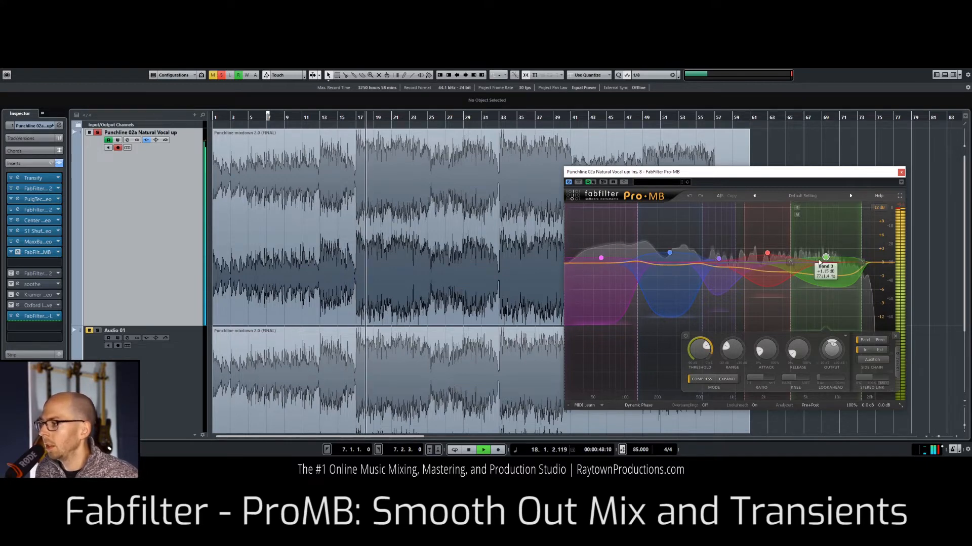
Step: Solo Pro-MB's highest band to hear it alone, unsolo it and stop playback
click(797, 208)
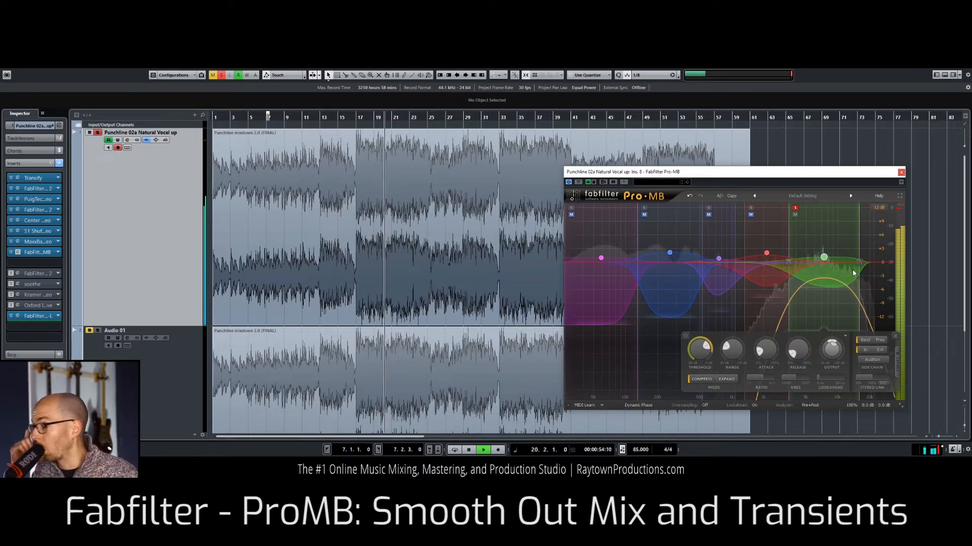
click(794, 208)
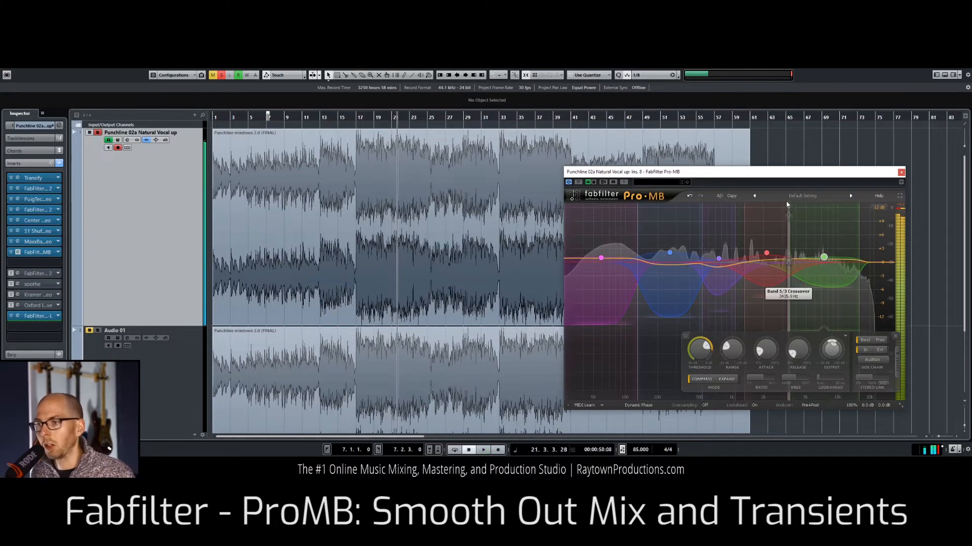
key(space)
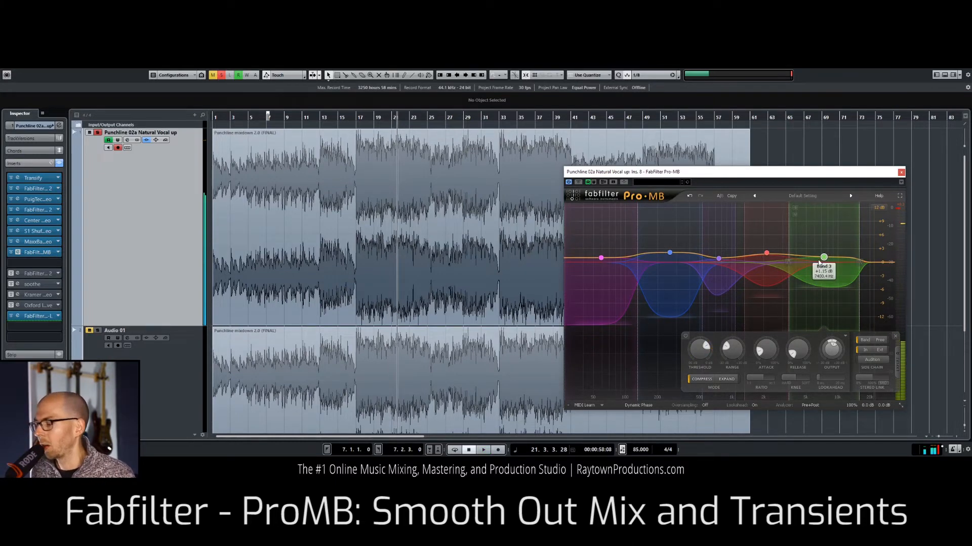
Step: Resume playback, solo Pro-MB's red upper-mid band to audition it, unsolo it and stop playback
key(space)
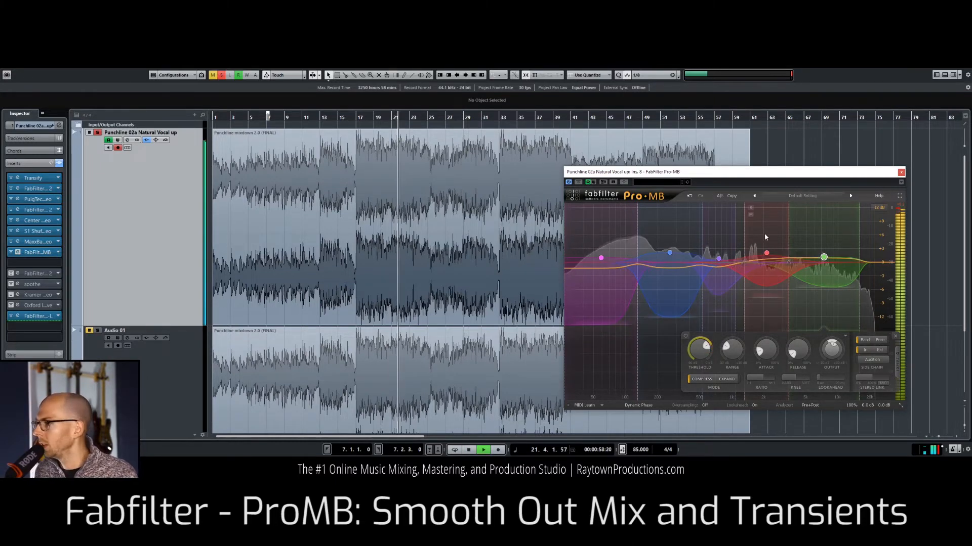
click(751, 208)
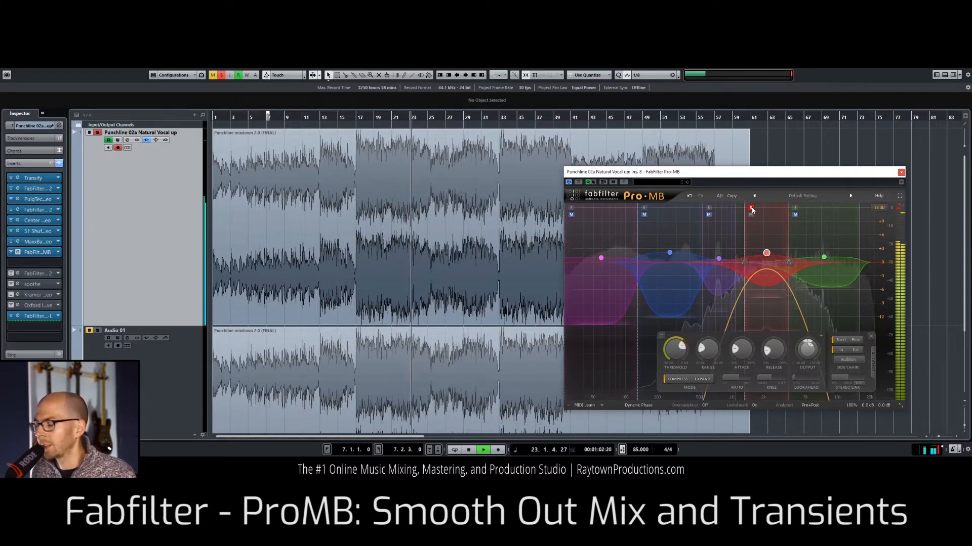
click(751, 208)
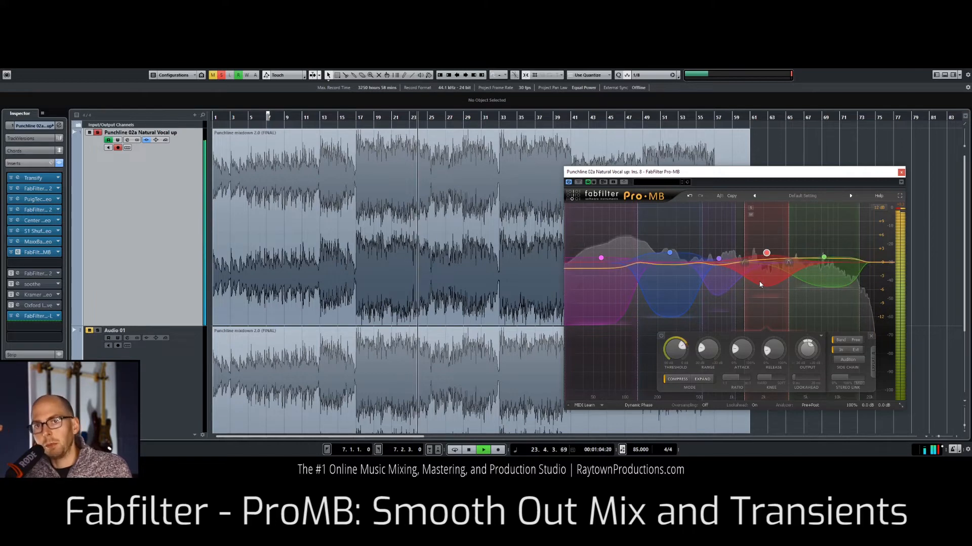
key(space)
Step: Close Pro-MB and open FabFilter Pro-Q 2 from the tenth insert slot, moving its window clear of the mix's first half
mouse_move(766, 252)
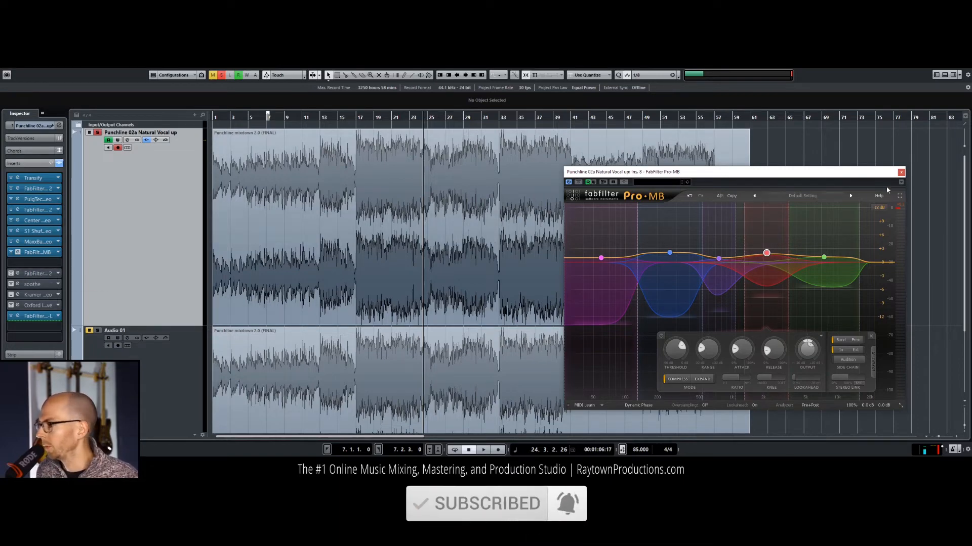
click(901, 173)
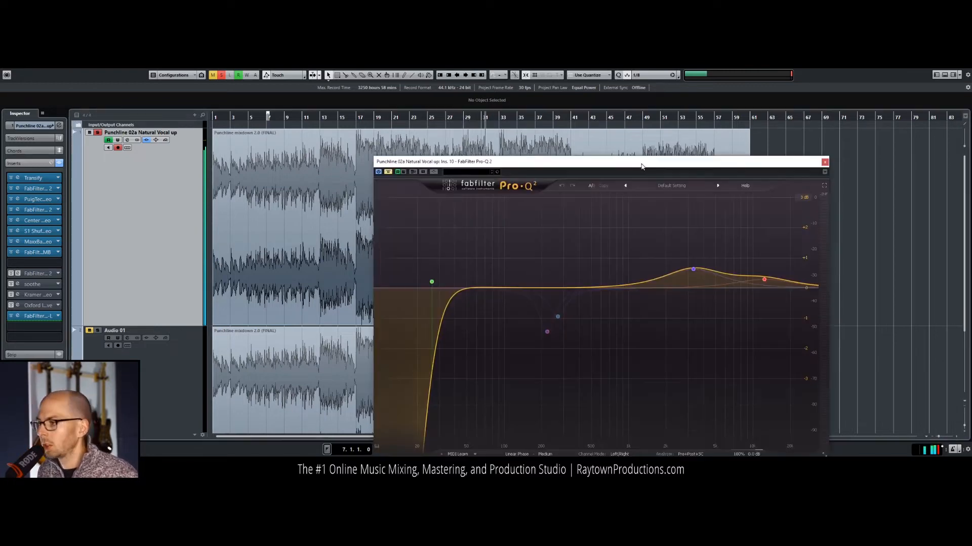
drag(597, 165, 460, 130)
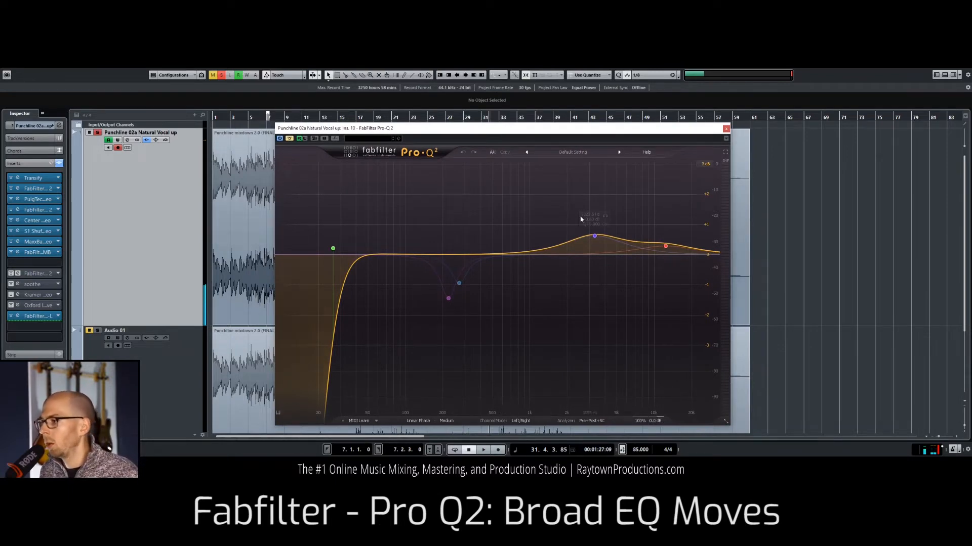
mouse_move(595, 233)
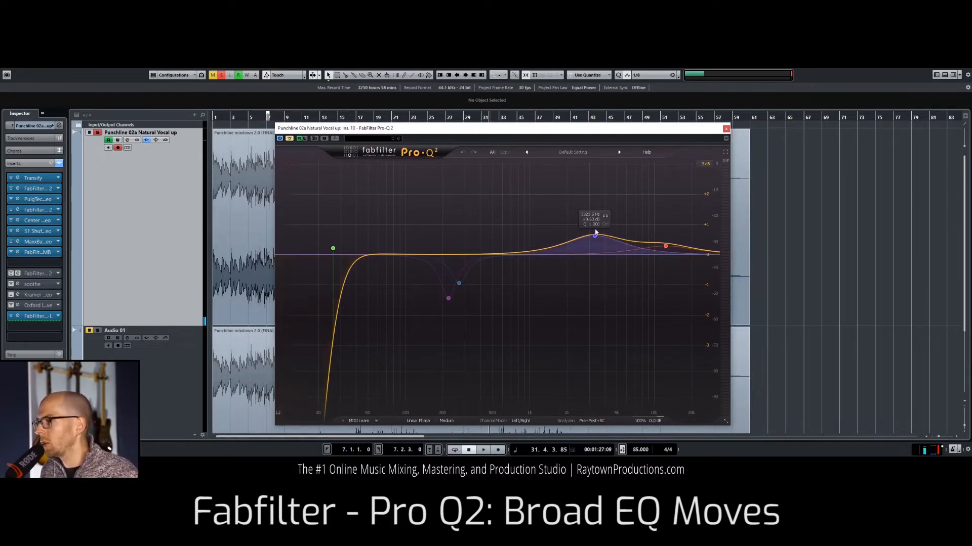
drag(592, 130, 747, 126)
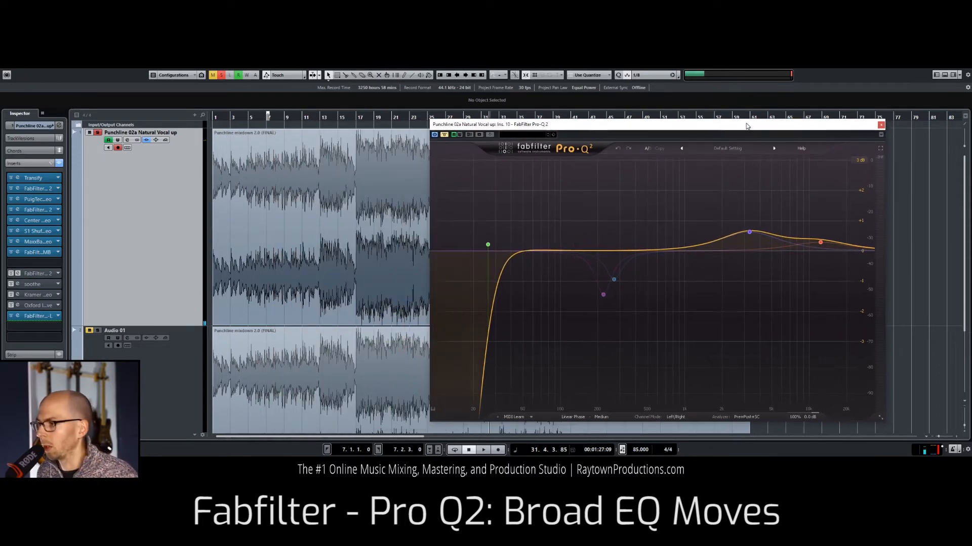
Step: Play the mix from about bar 31 and compare Pro-Q 2 bypassed and active, leaving it active
key(space)
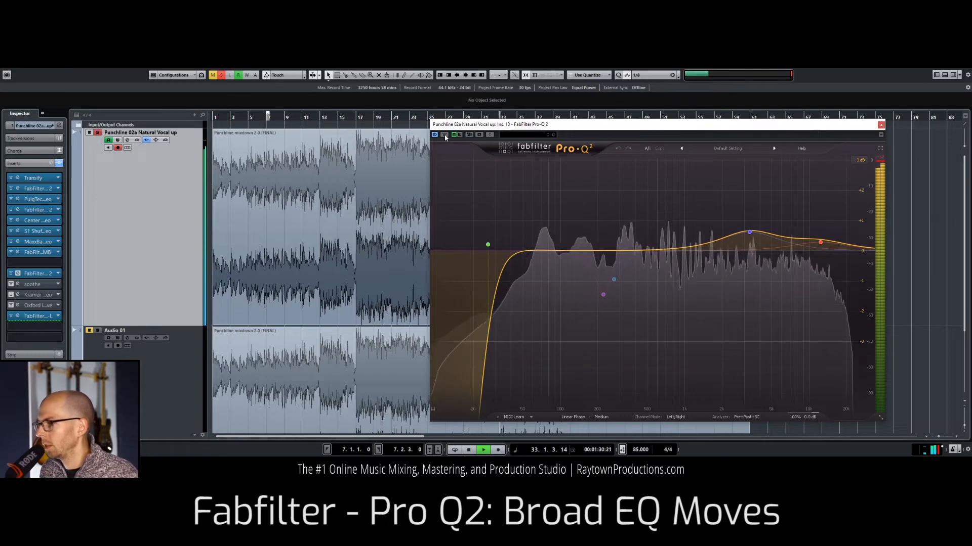
click(444, 134)
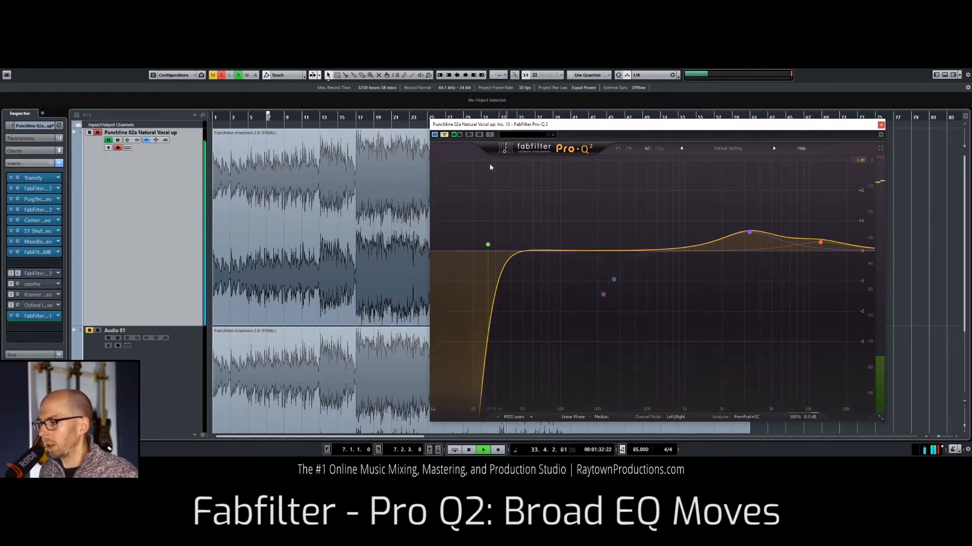
click(444, 134)
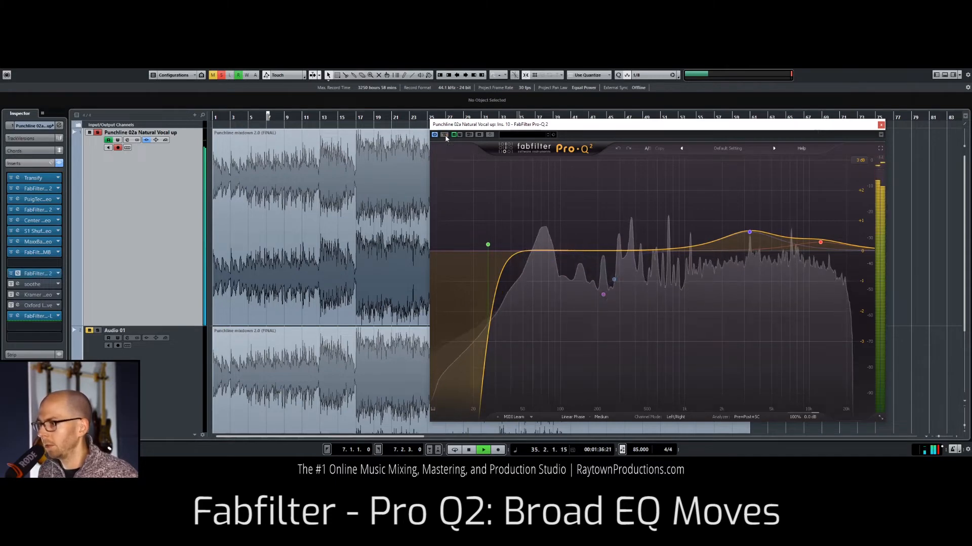
Step: Exaggerate the 3.3 kHz band's boost during playback to audition it, reduce it to about 1.6 dB and stop playback
drag(749, 232, 745, 154)
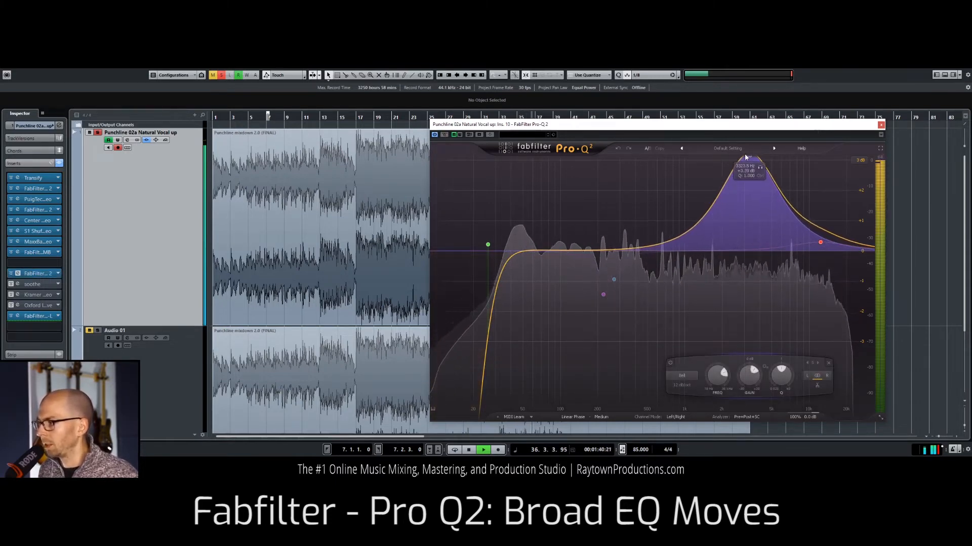
drag(744, 153, 744, 150)
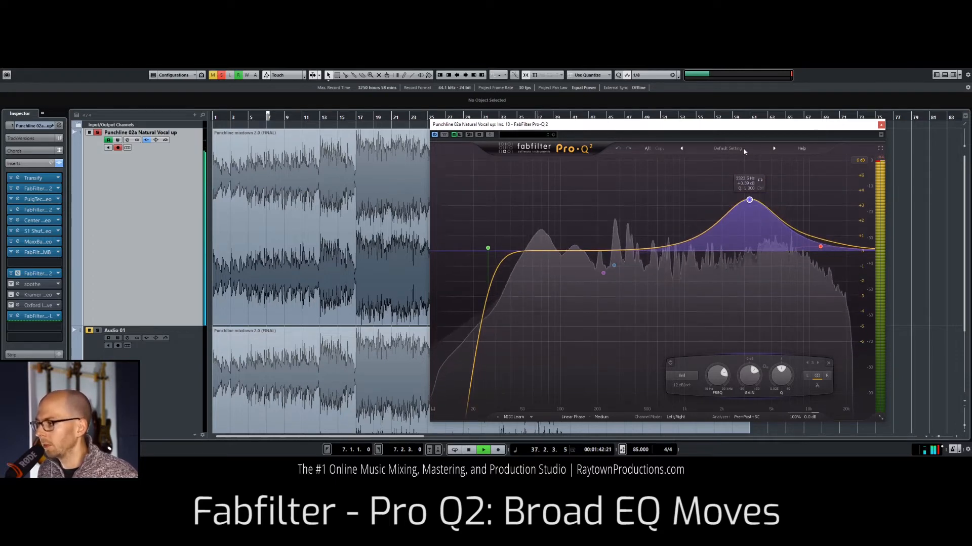
drag(750, 202, 752, 231)
key(space)
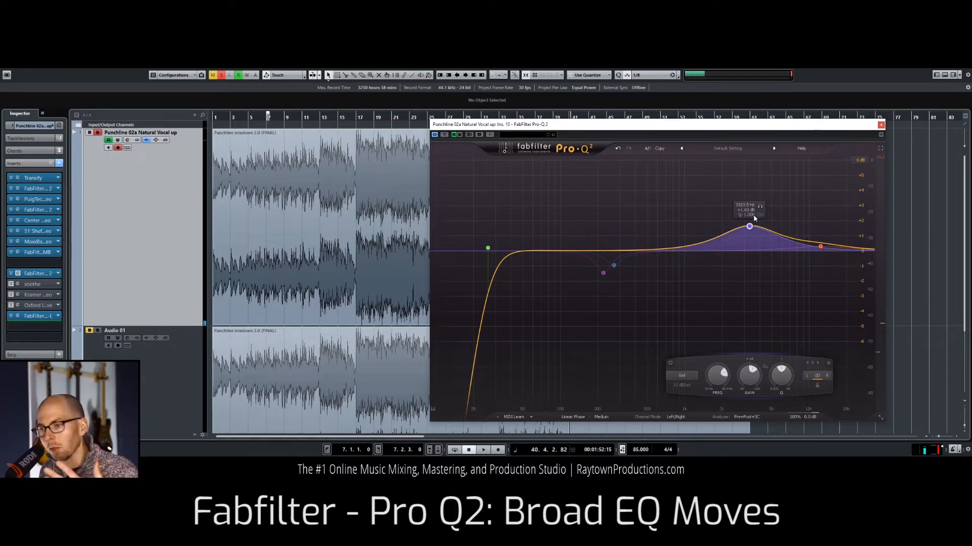
Step: Select the red high-frequency band, resume playback and compare Pro-Q 2 bypassed and active, leaving it active
click(820, 246)
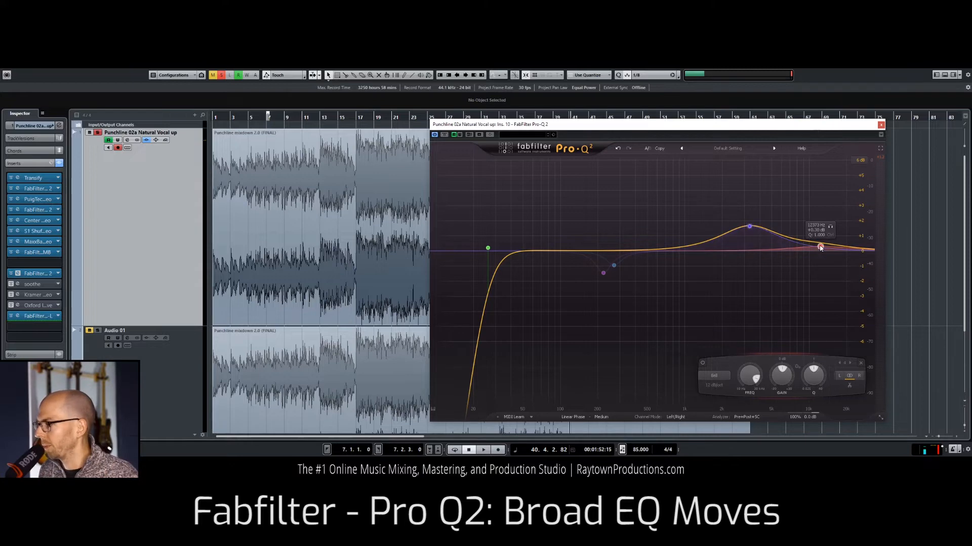
key(space)
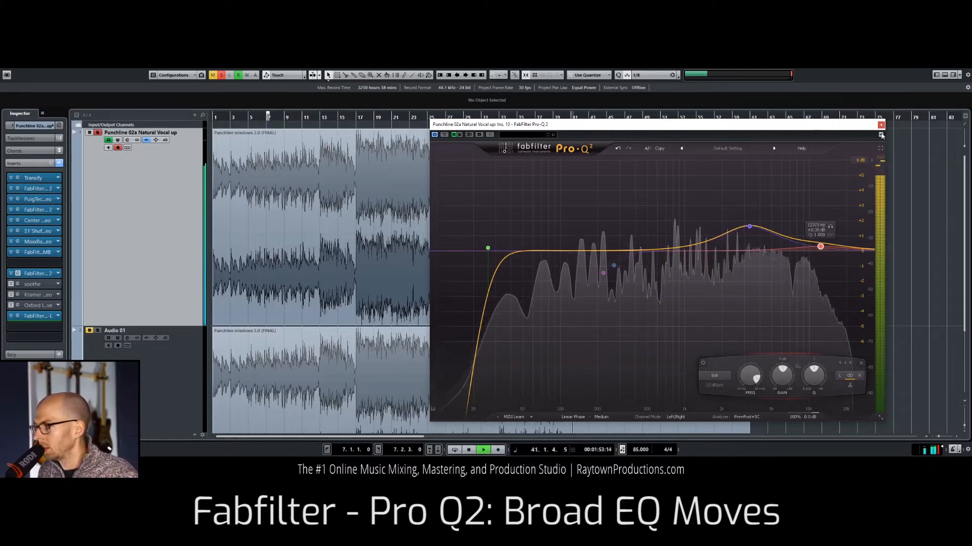
click(444, 137)
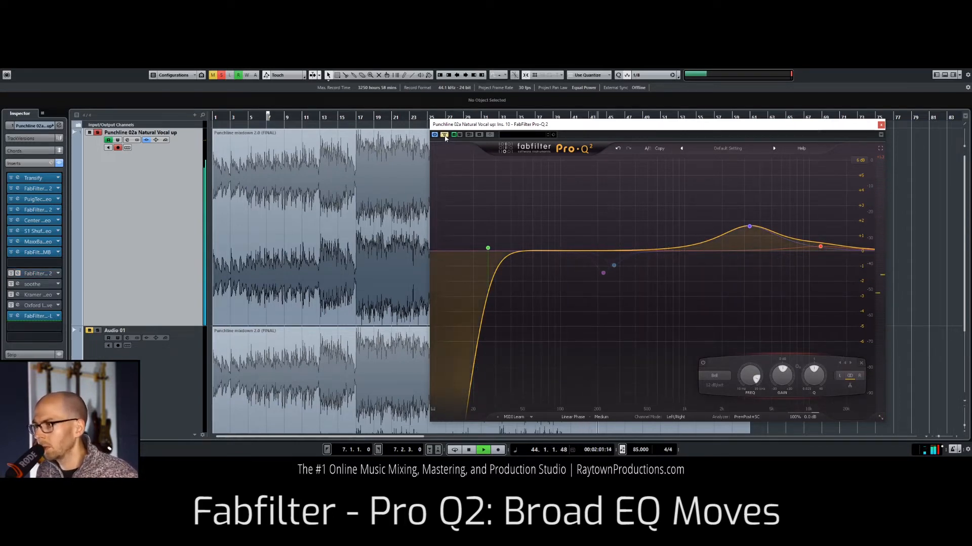
click(445, 136)
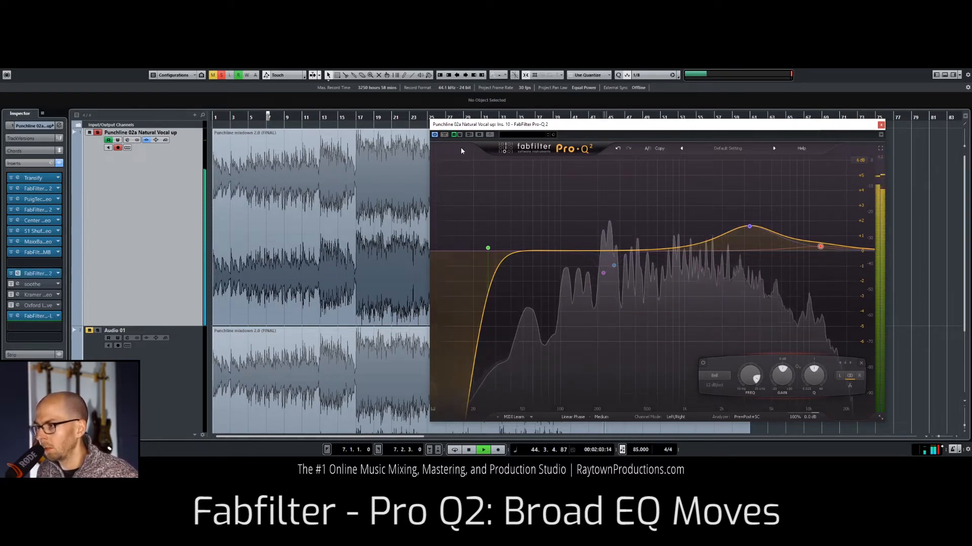
Step: Close Pro-Q 2, stop playback and open soothe from the eleventh insert slot, moving its window clear of the mix's first half
click(881, 125)
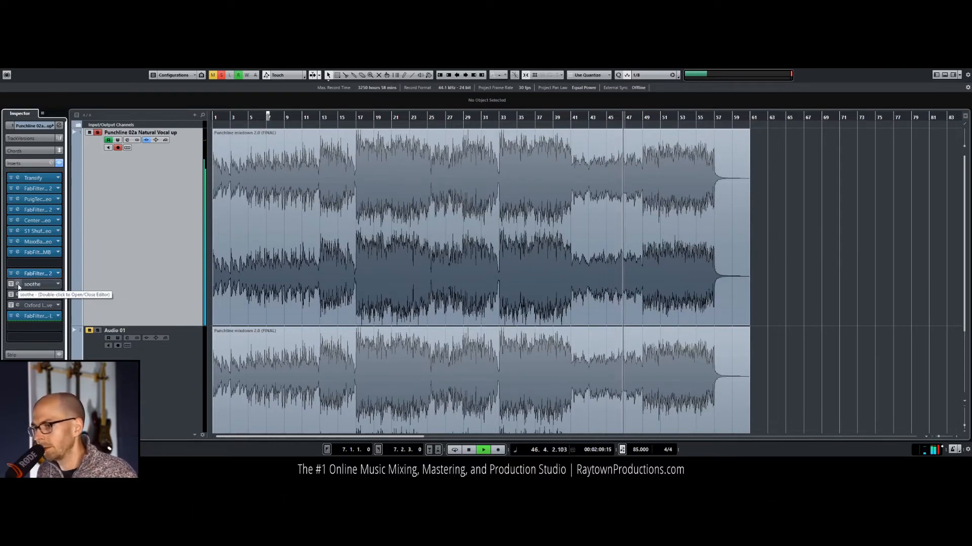
key(space)
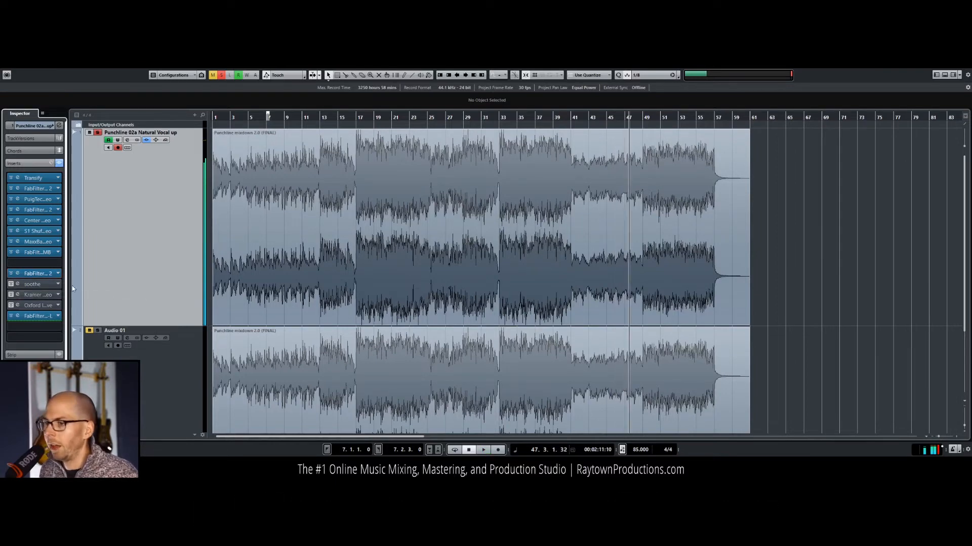
click(19, 284)
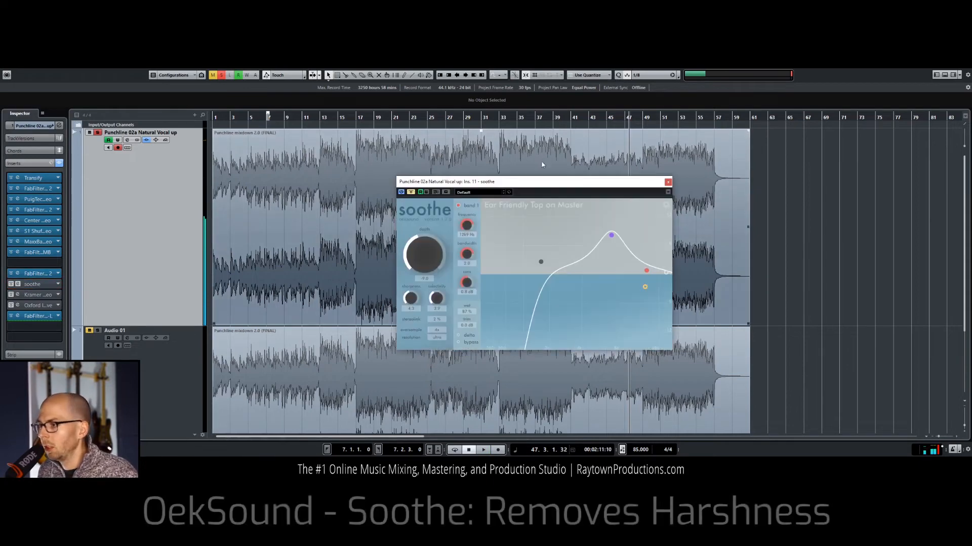
drag(542, 182, 743, 189)
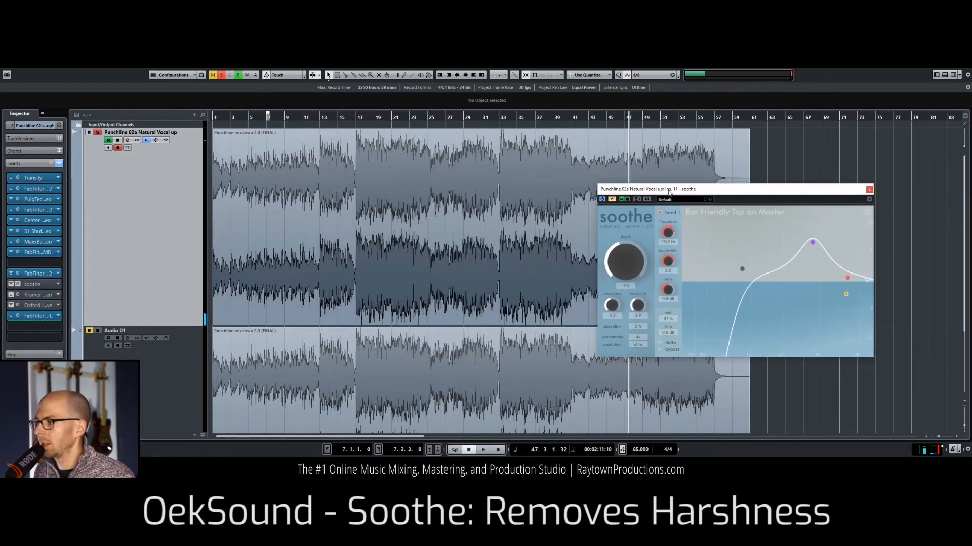
Step: Play the mix from about bar 17 with soothe active and its window repositioned, auditioning its delta signal
drag(280, 116, 360, 127)
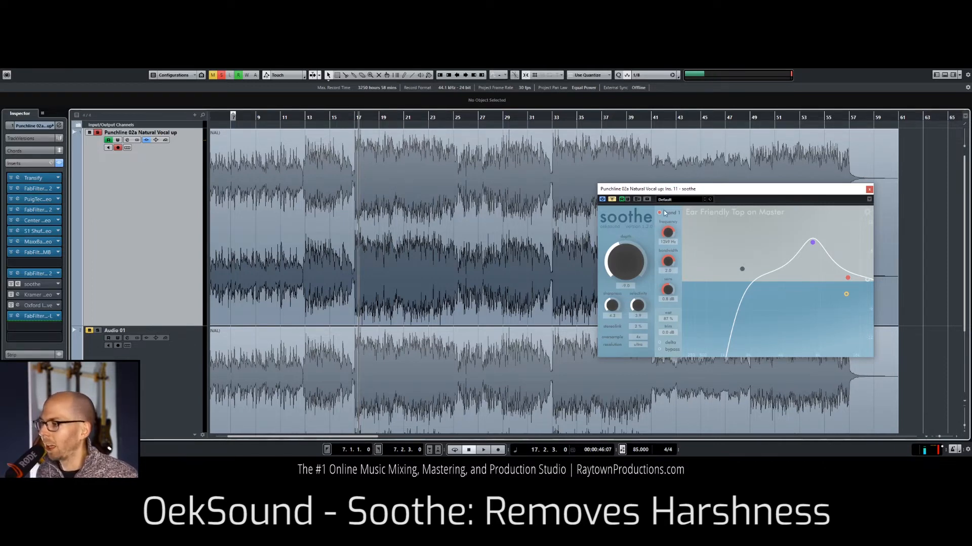
drag(650, 189, 666, 153)
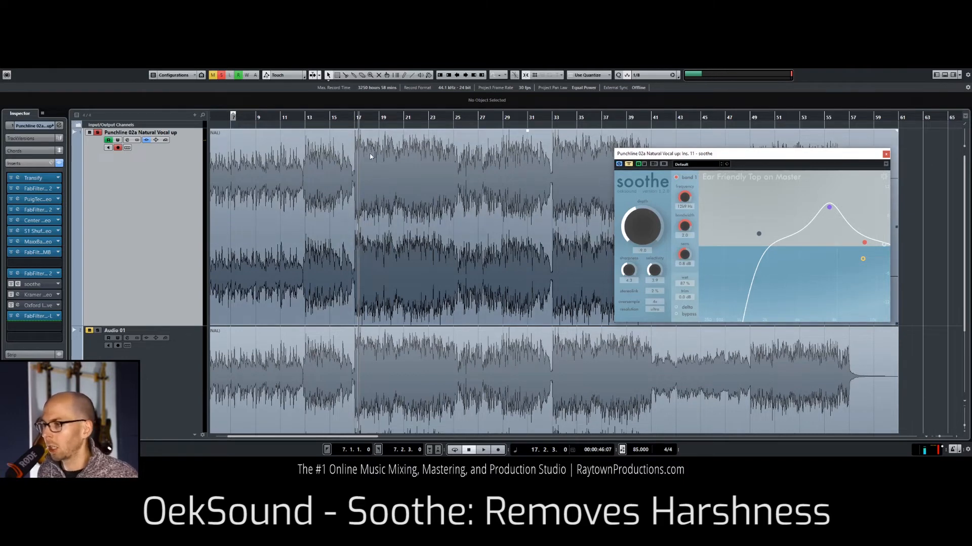
key(space)
drag(642, 156, 587, 147)
click(620, 298)
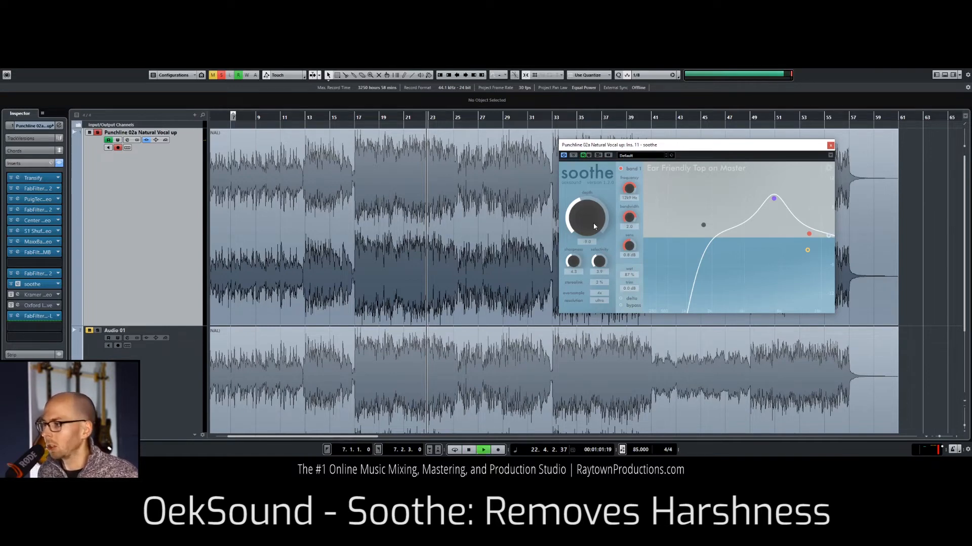
Step: Turn off soothe's oversampling, compare the plug-in bypassed and active during playback, leave it active and stop playback
key(space)
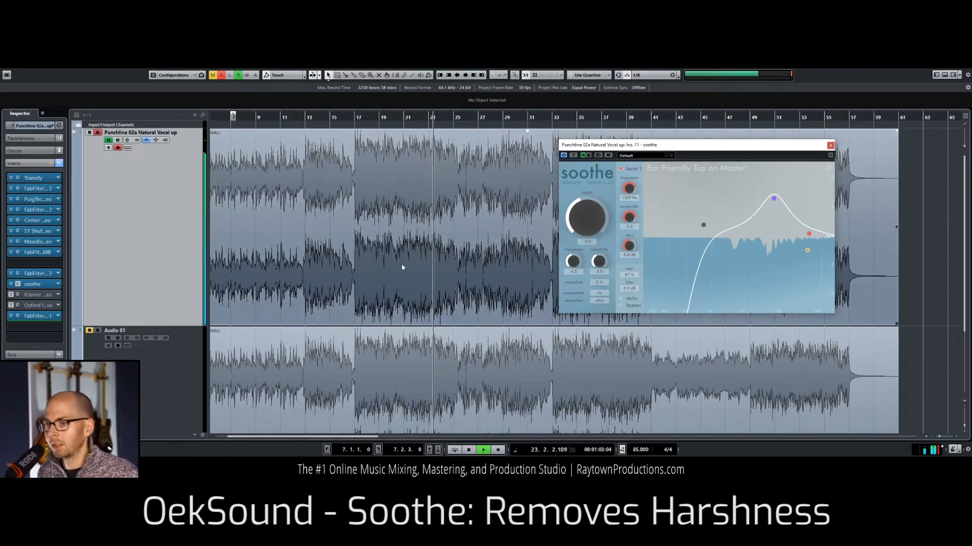
click(602, 294)
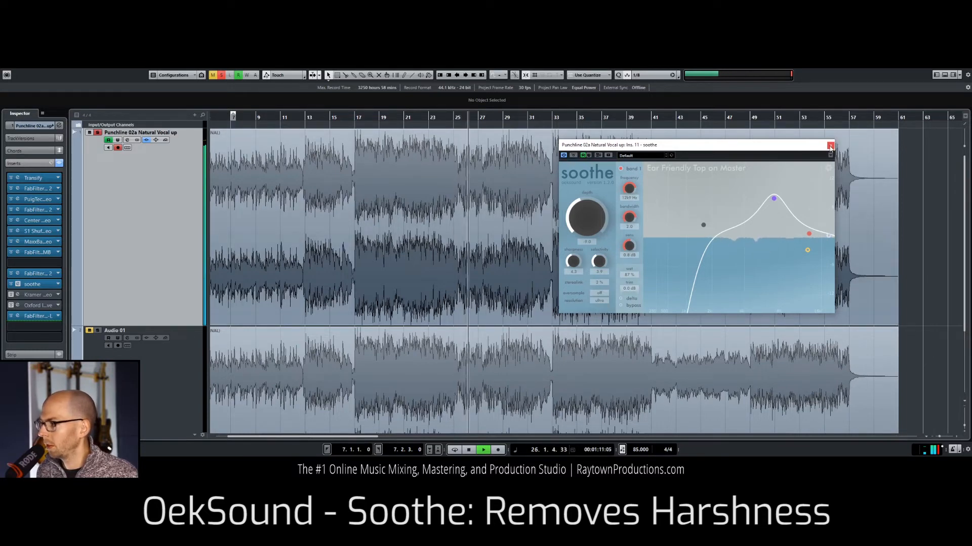
click(573, 156)
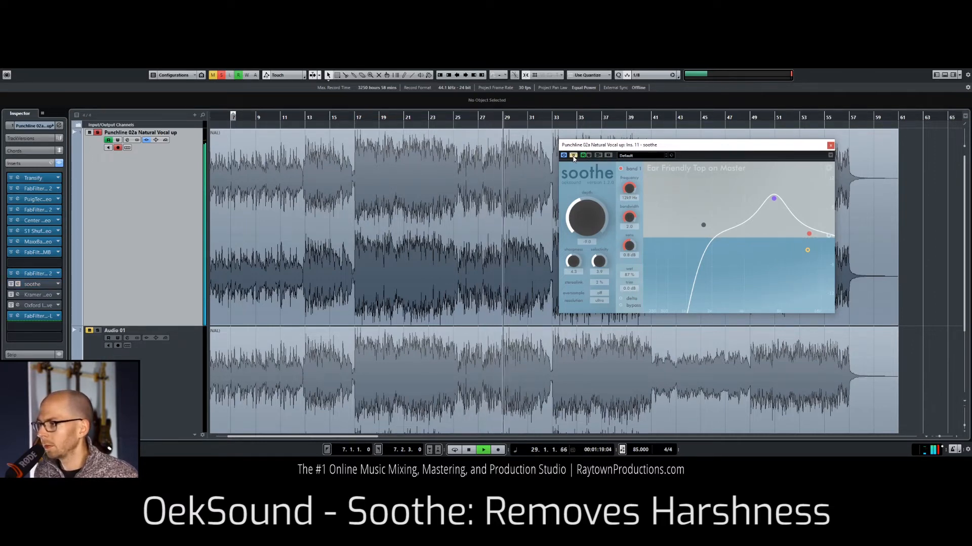
click(573, 156)
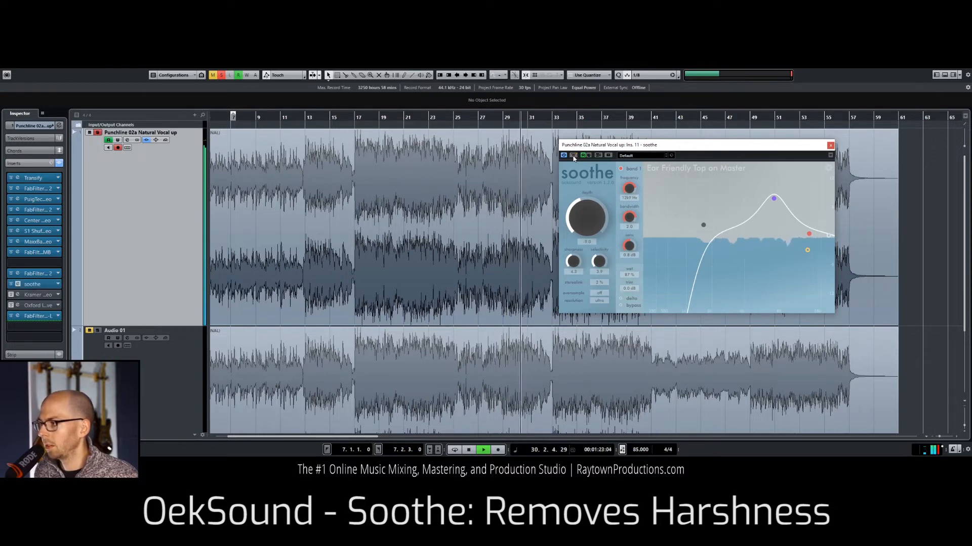
key(space)
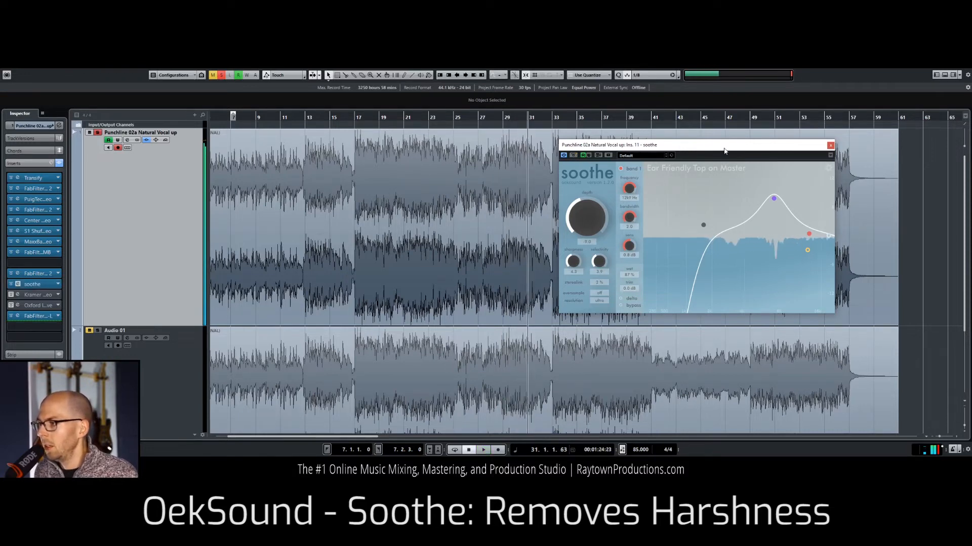
Step: Play the mix from about bar 20 and adjust soothe's depth by ear, settling at about 9.6
drag(508, 118, 392, 122)
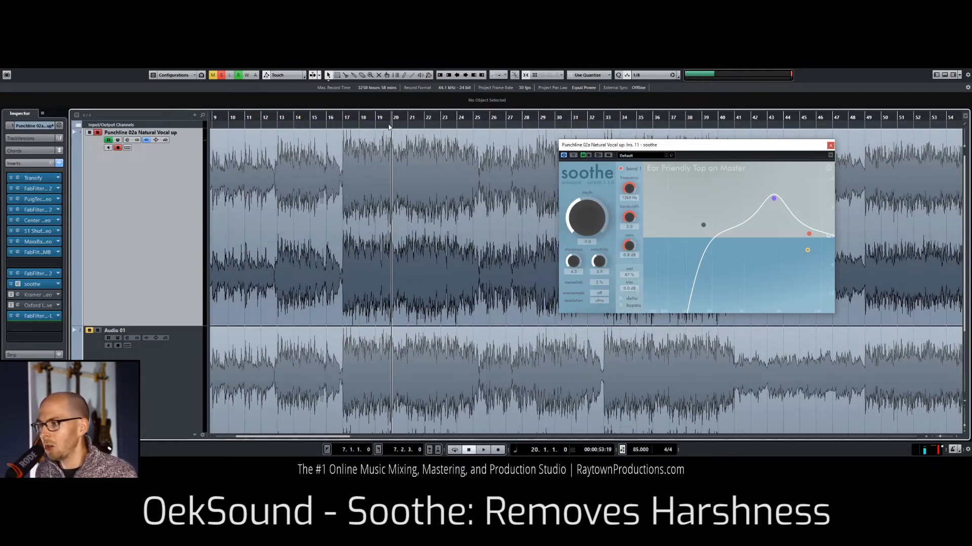
key(space)
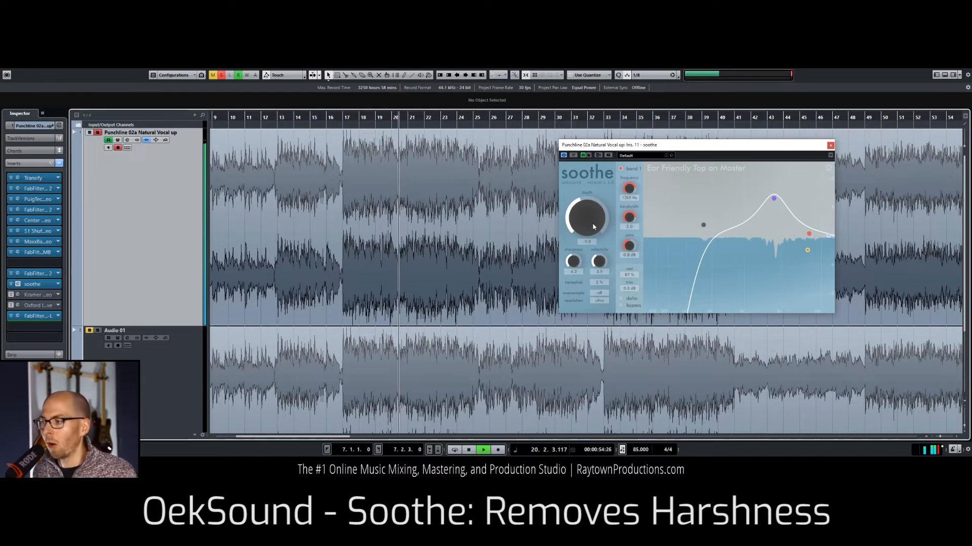
drag(588, 221, 588, 198)
key(space)
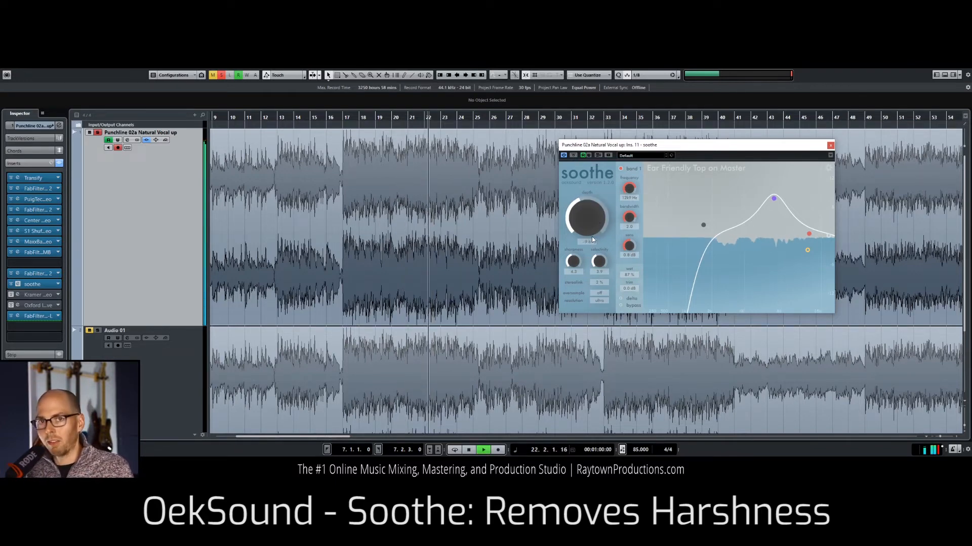
Step: Listen to soothe's delta signal during playback, return to the full signal and stop playback
click(622, 299)
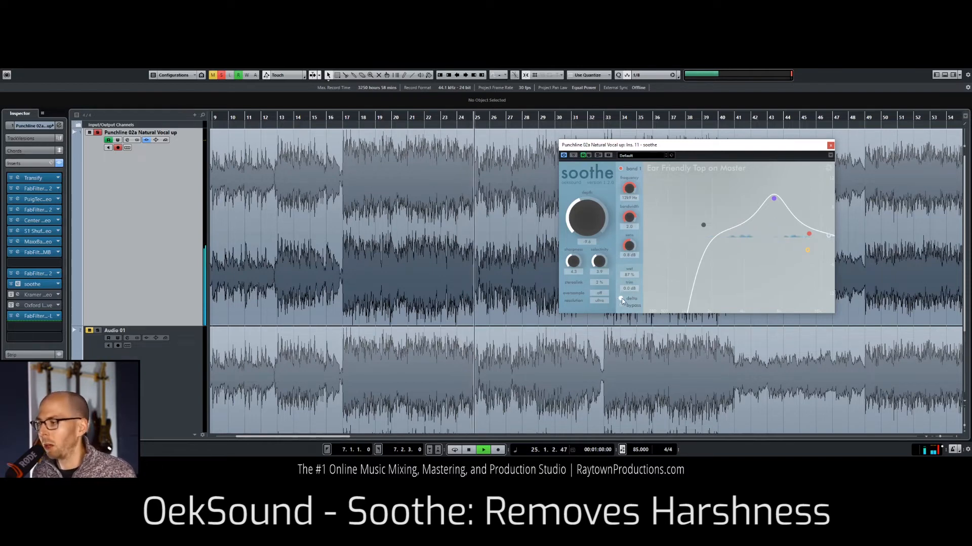
click(622, 299)
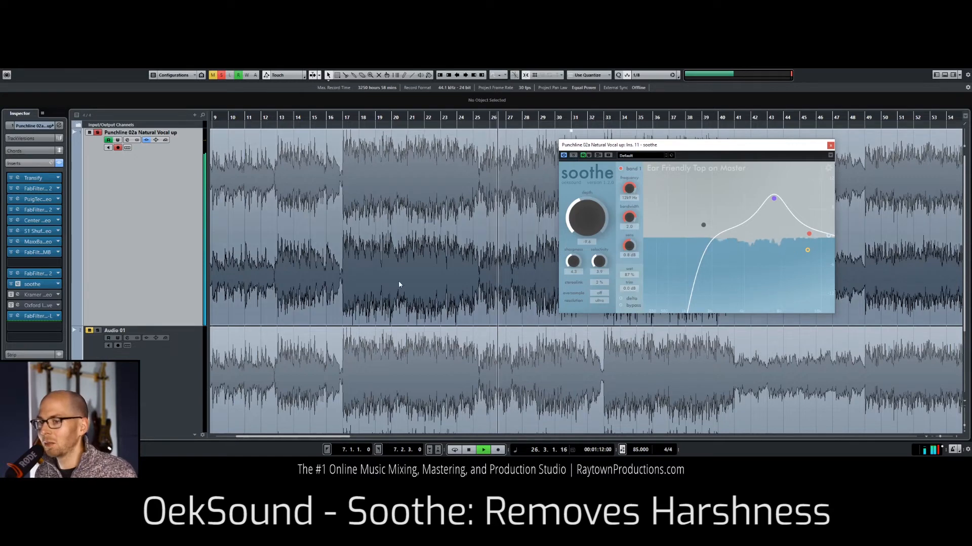
key(space)
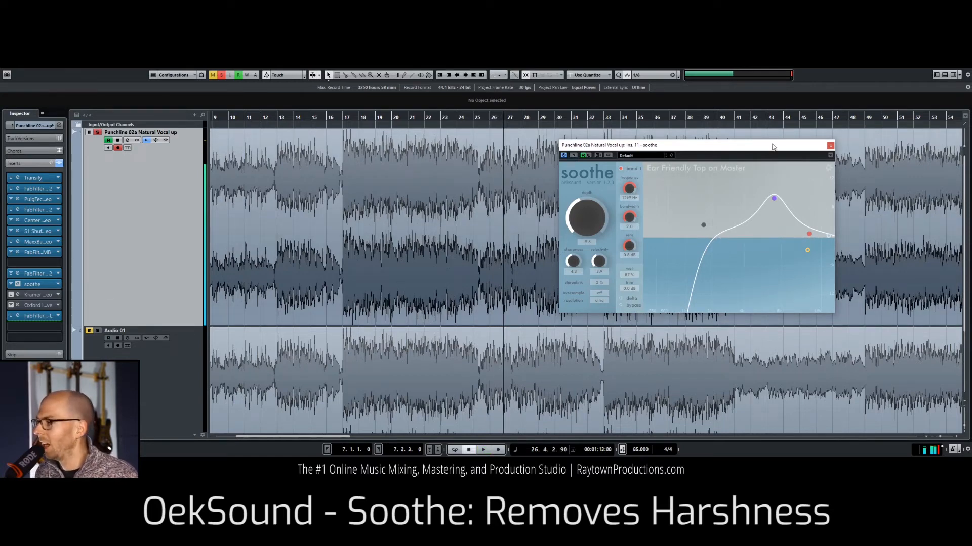
Step: Close soothe and open Kramer Tape from the twelfth insert slot, moving its window over the mix's second half
drag(773, 145, 693, 151)
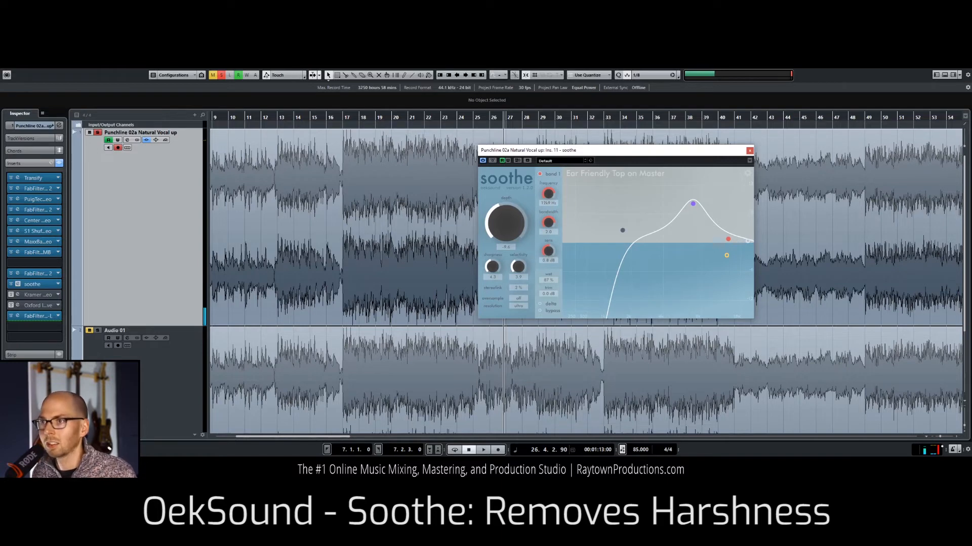
click(18, 284)
click(18, 295)
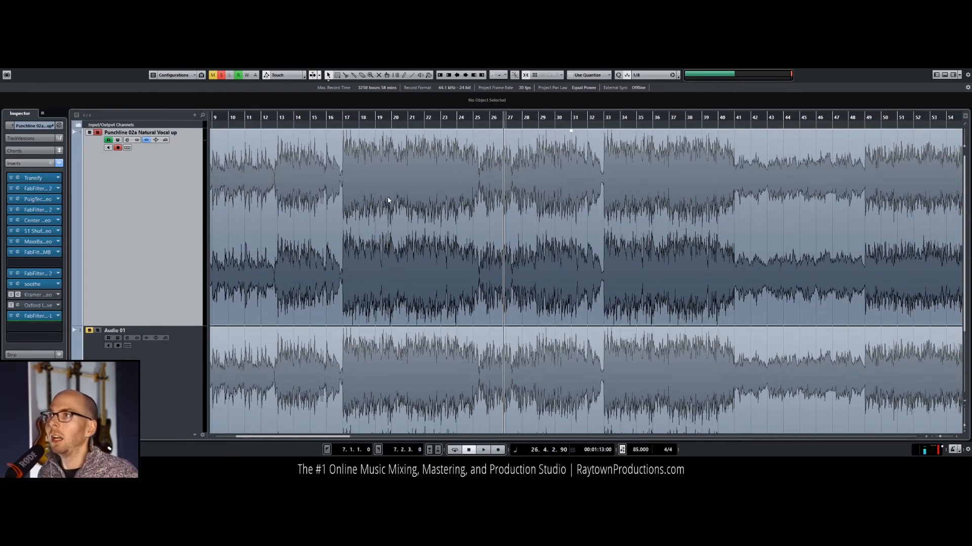
drag(455, 0, 614, 151)
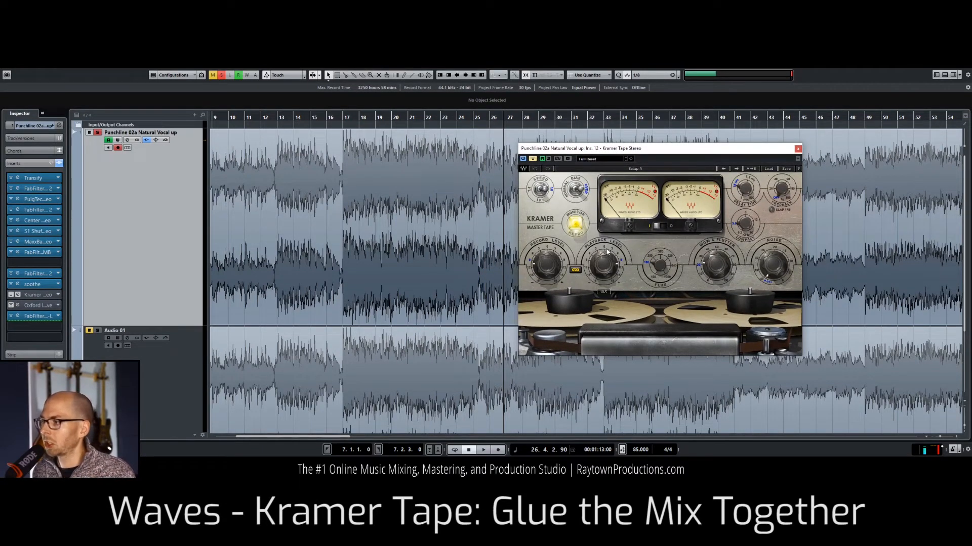
Step: Resume playback, take Kramer Tape out of bypass and move its window clear of the mix's second half
mouse_move(614, 259)
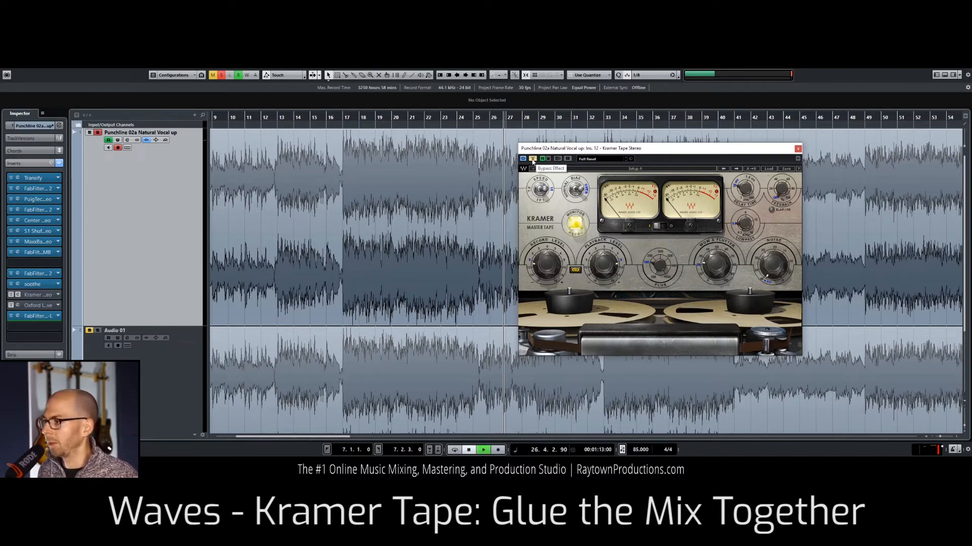
key(space)
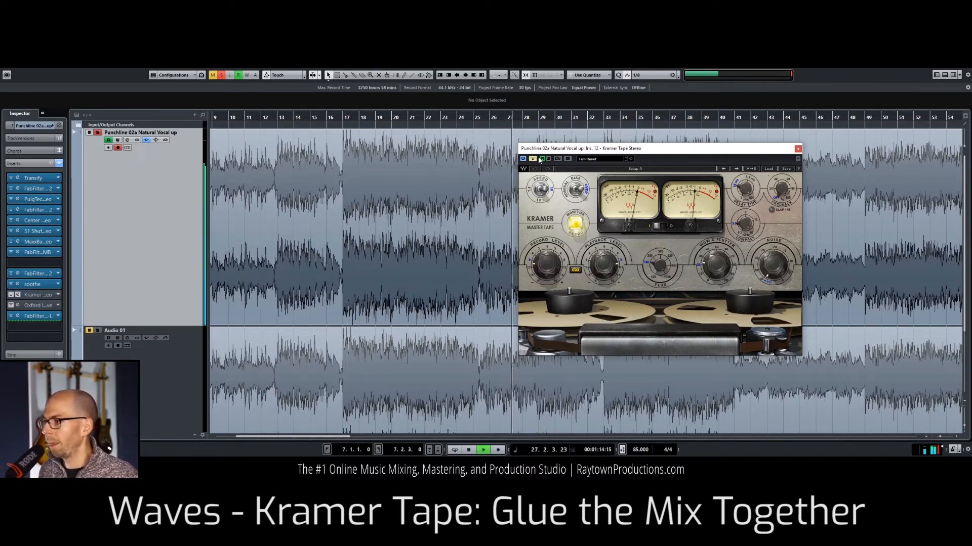
click(534, 159)
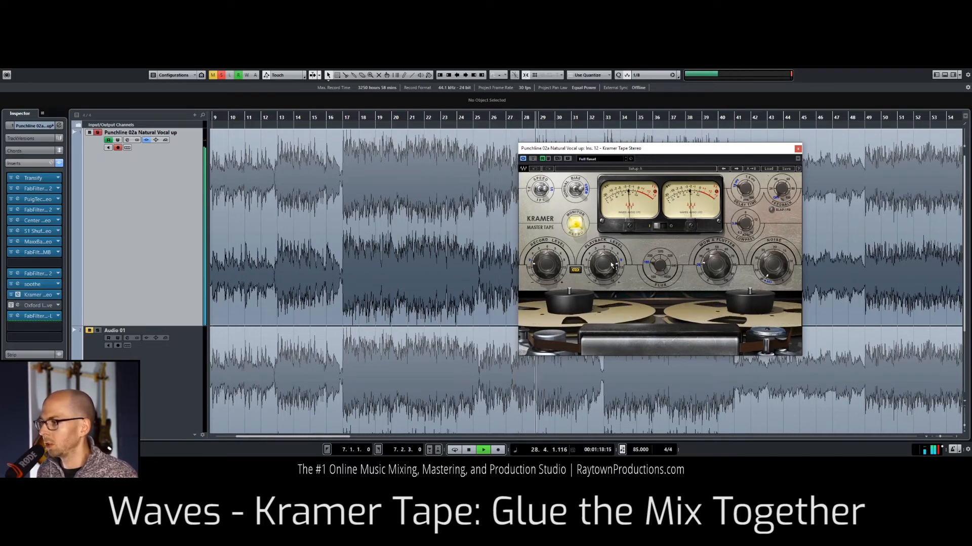
drag(622, 148, 238, 159)
Step: Adjust Kramer Tape's playback level up and down by ear during playback, replaying the mix from about bar 19
drag(221, 264, 219, 298)
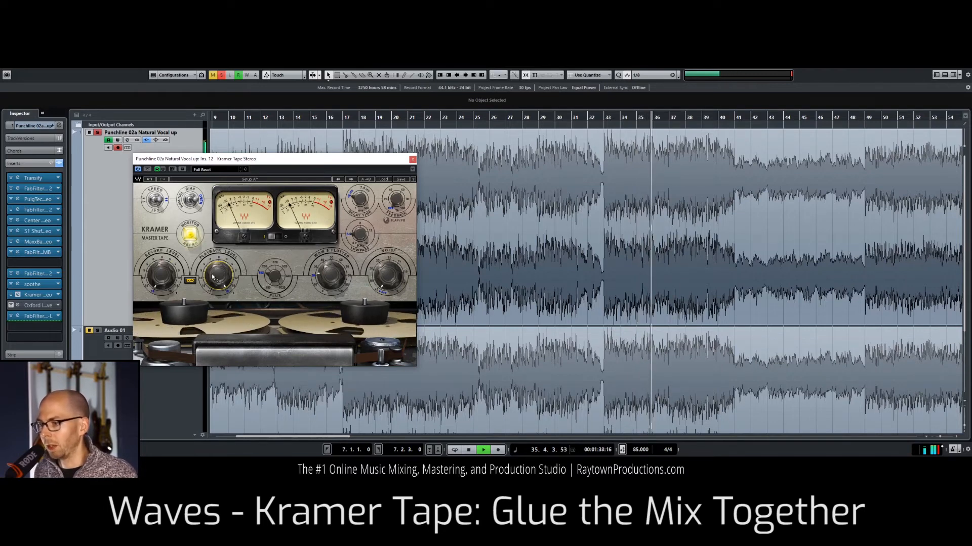
drag(220, 276, 220, 300)
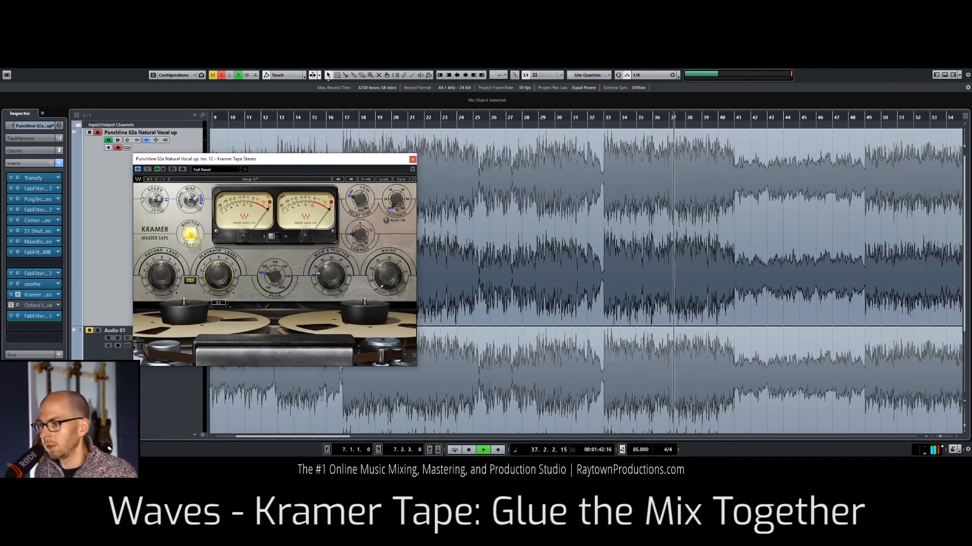
key(space)
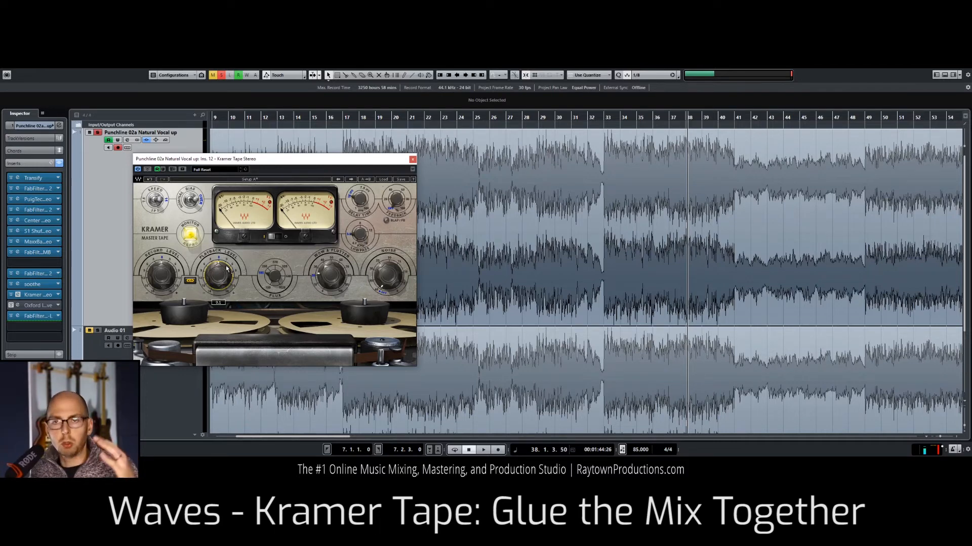
key(space)
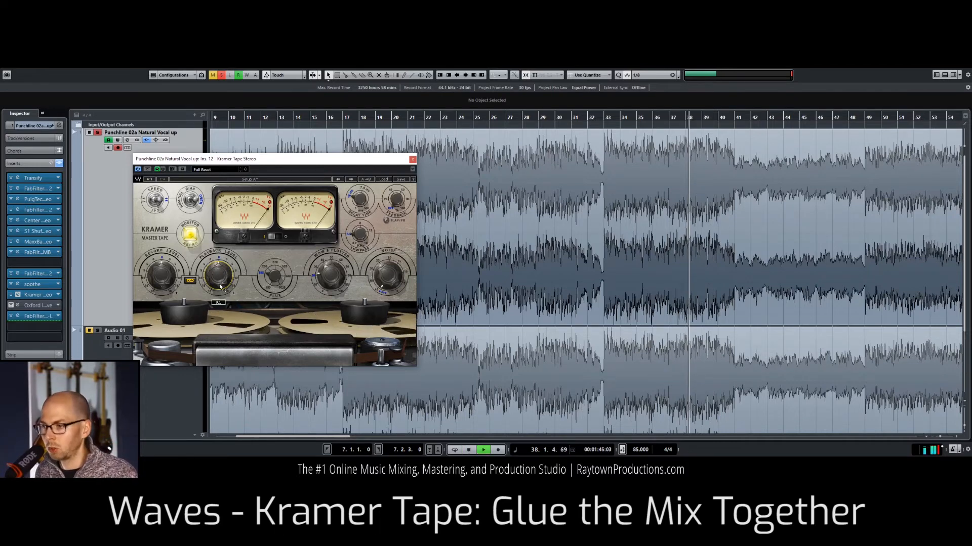
drag(216, 280, 216, 263)
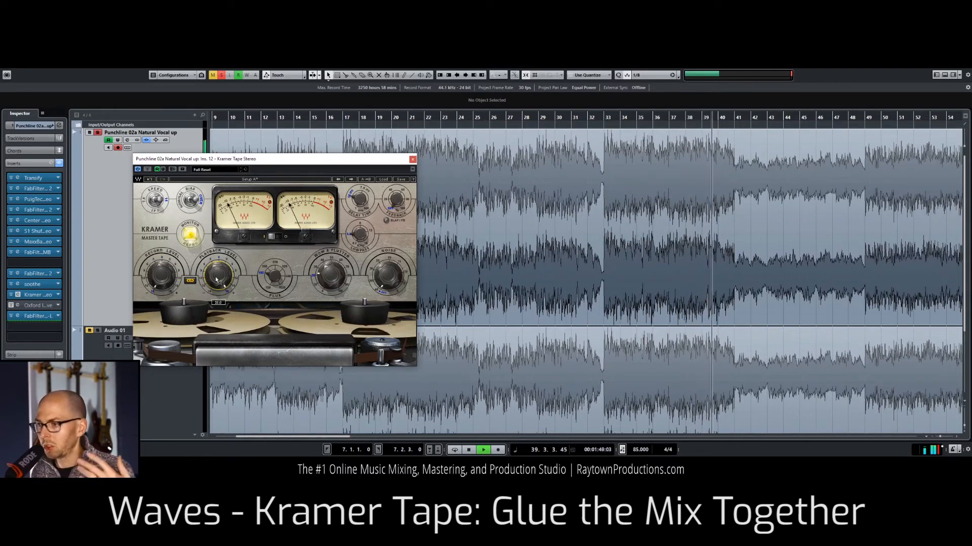
drag(216, 280, 216, 307)
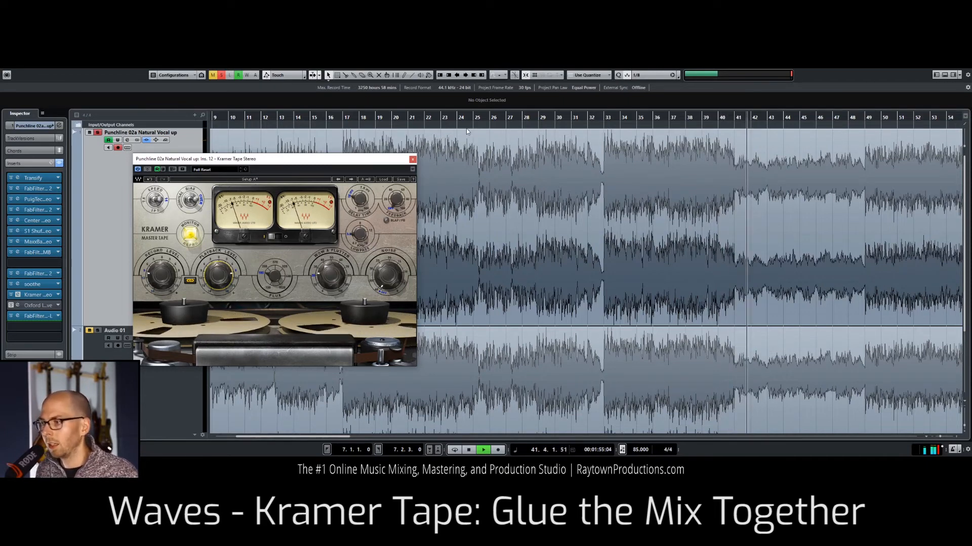
click(382, 115)
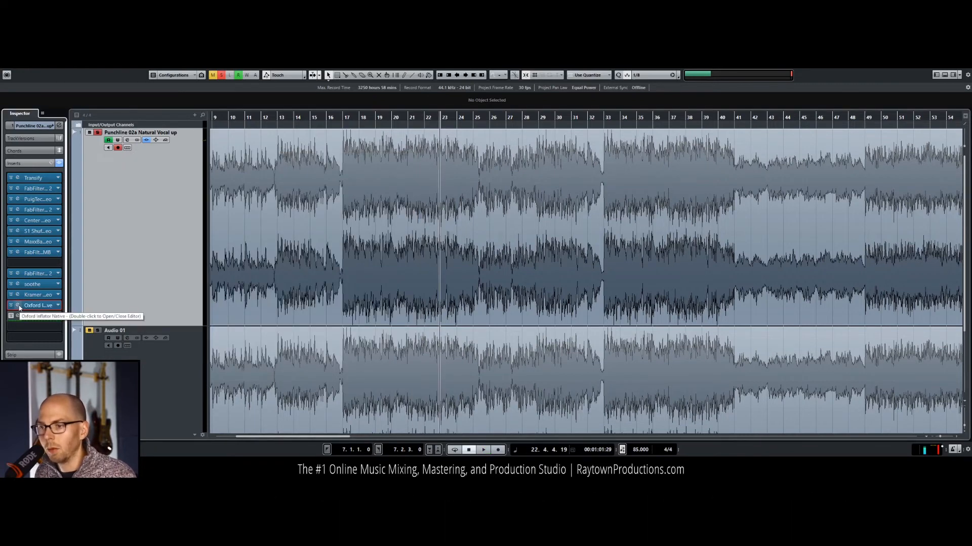
Step: Stop playback, activate Oxford Inflator in the thirteenth insert slot with the last FabFilter insert bypassed, and position its window mid-screen
click(18, 305)
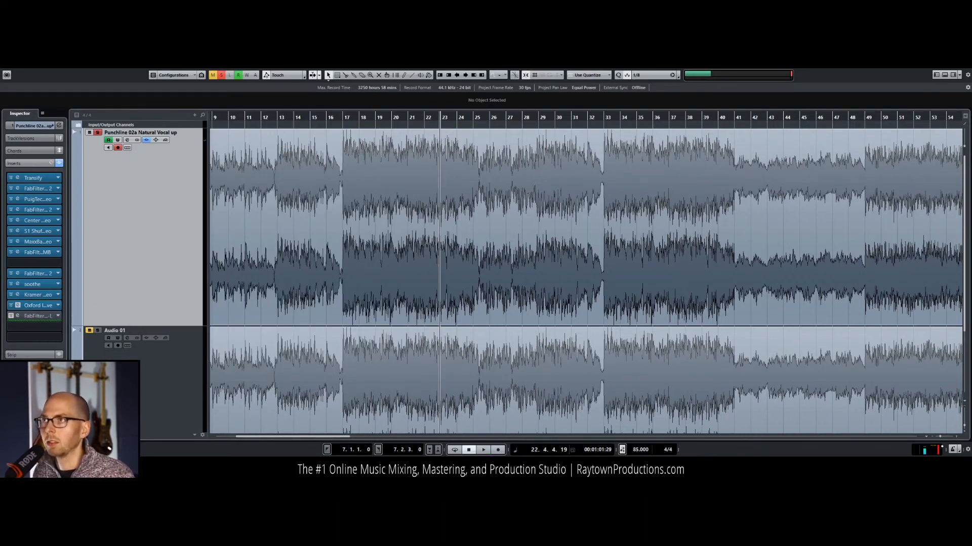
drag(410, 69, 567, 205)
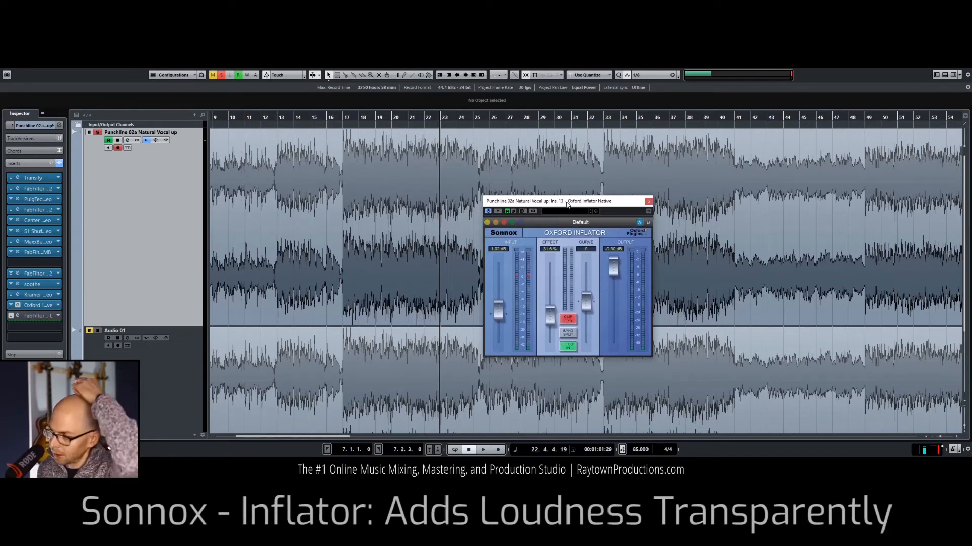
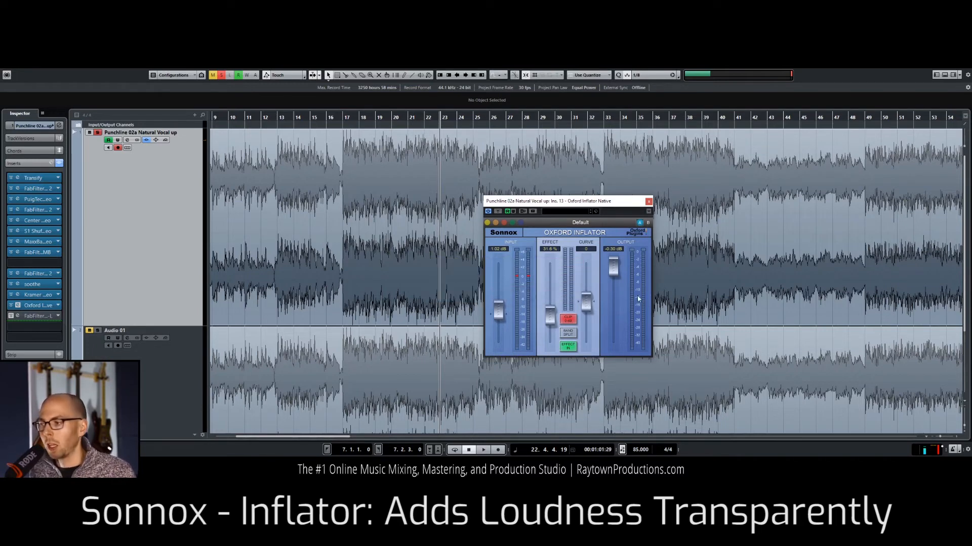
Step: Drop Oxford Inflator's effect to 0%, replay the mix from about bar 17 and raise the effect to about 34% by ear
drag(552, 321, 551, 340)
key(space)
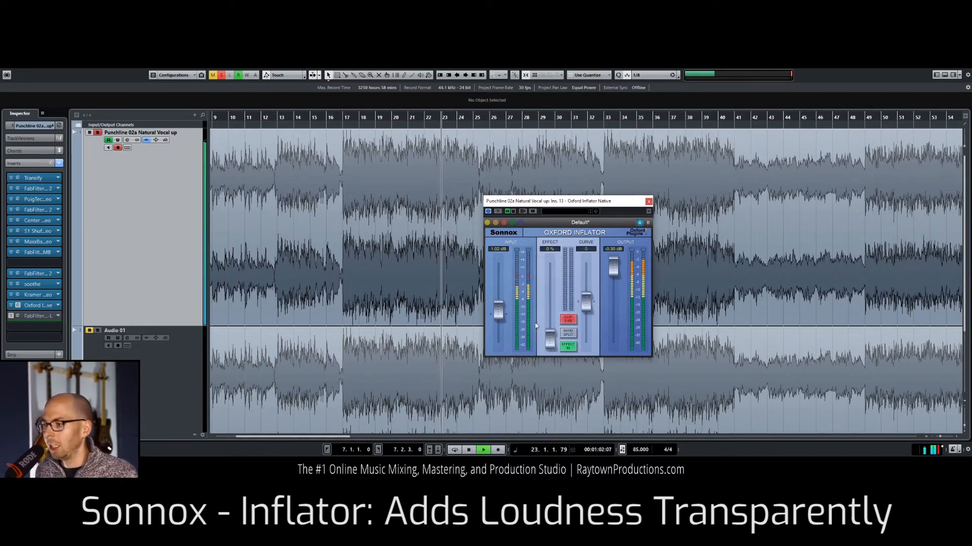
click(343, 119)
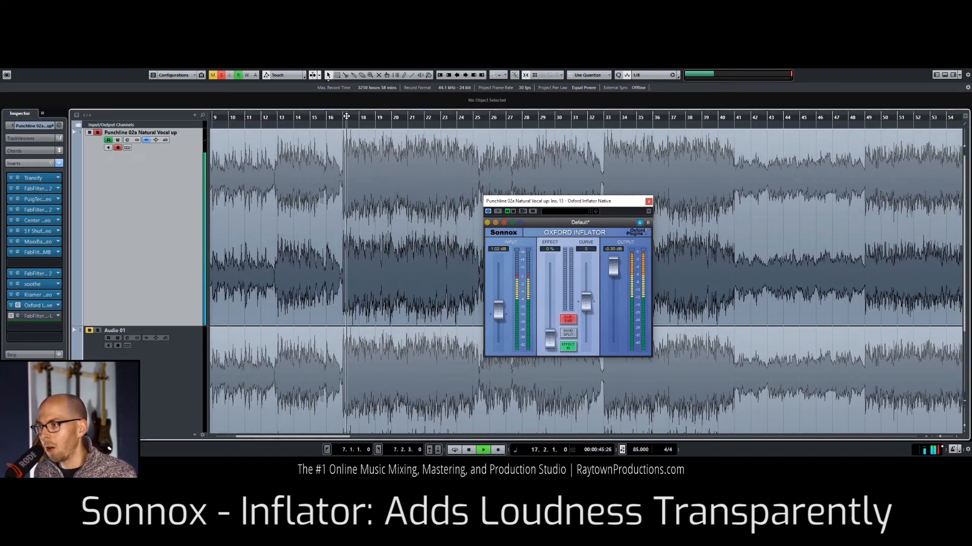
mouse_move(554, 342)
mouse_down()
mouse_move(548, 277)
mouse_move(551, 339)
mouse_up()
drag(552, 333, 552, 315)
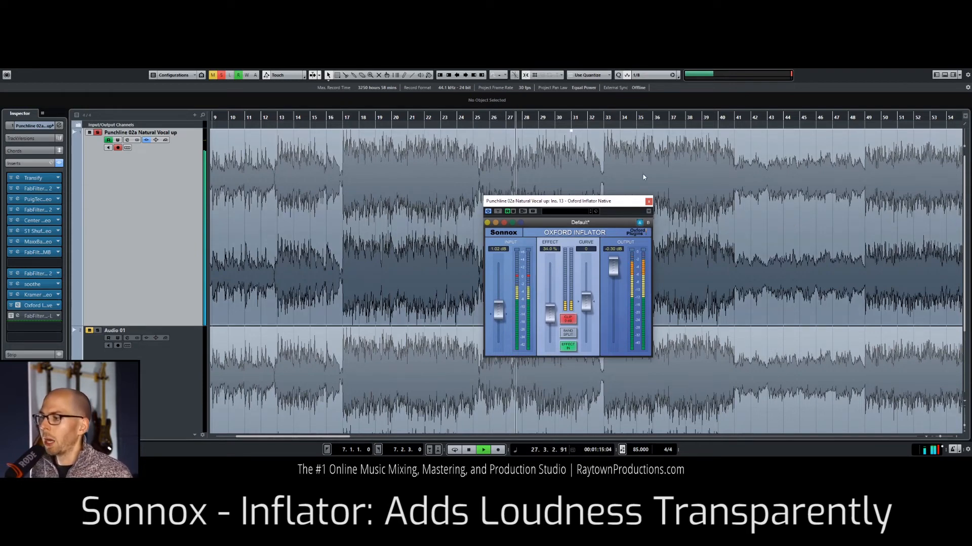
Step: Close Oxford Inflator, stop playback, and activate FabFilter Pro-L in the fourteenth insert slot, moving its window higher over the mix
click(648, 202)
key(space)
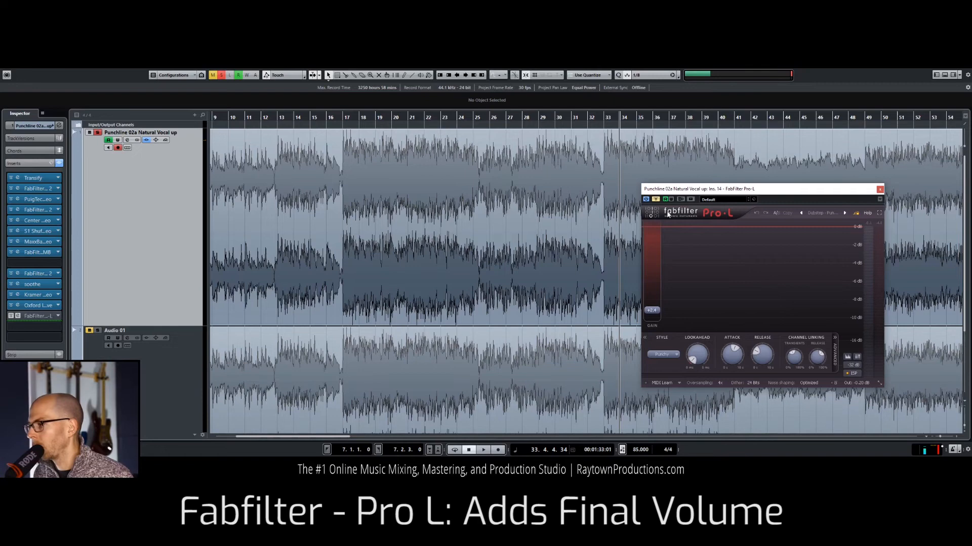
drag(702, 191, 690, 137)
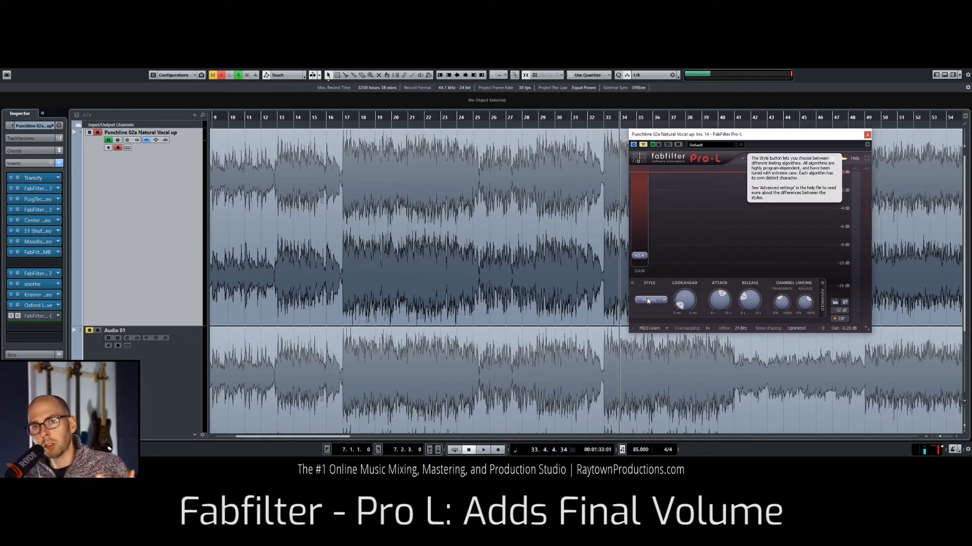
Step: Play the mix from about bar 20 while lowering Pro-L's gain to 0 dB and raising it to about 4.4 dB
click(399, 117)
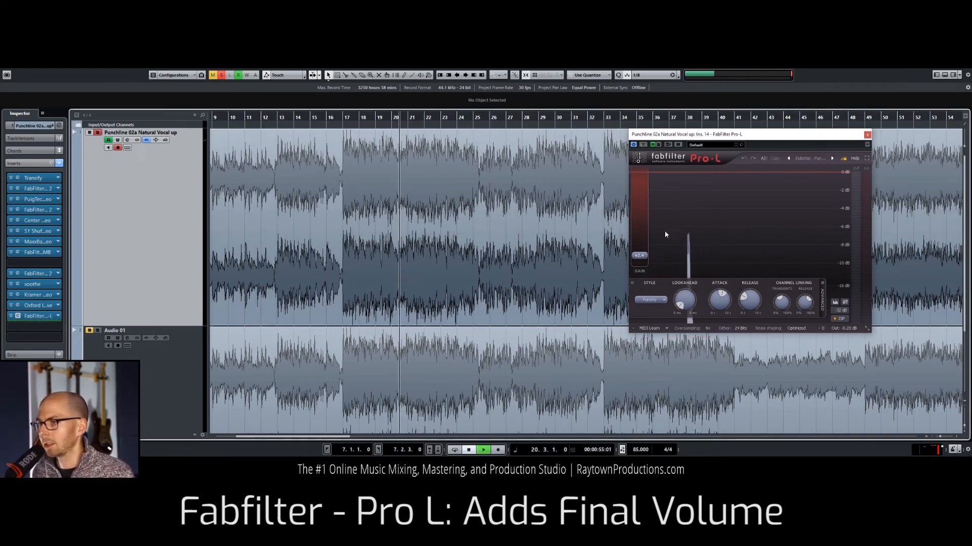
key(space)
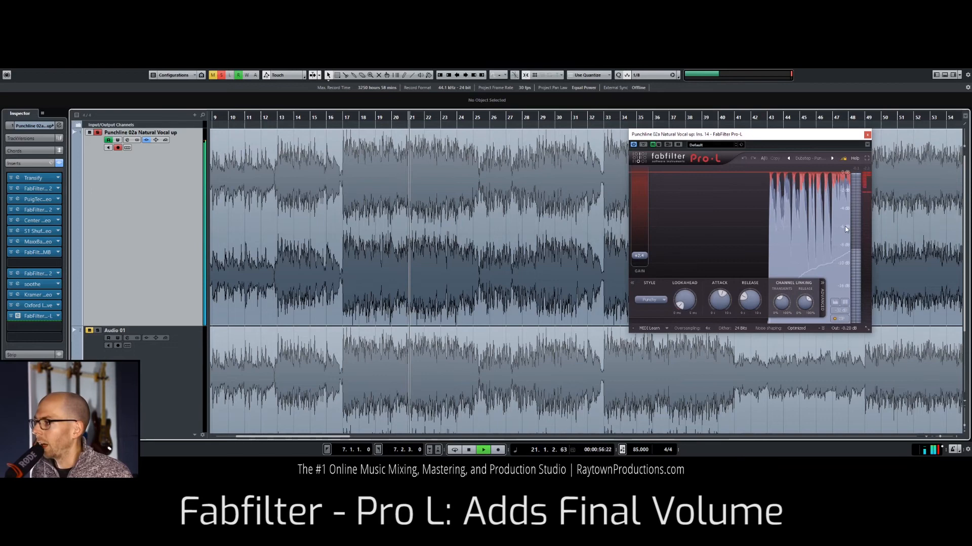
mouse_move(642, 262)
drag(642, 262, 644, 274)
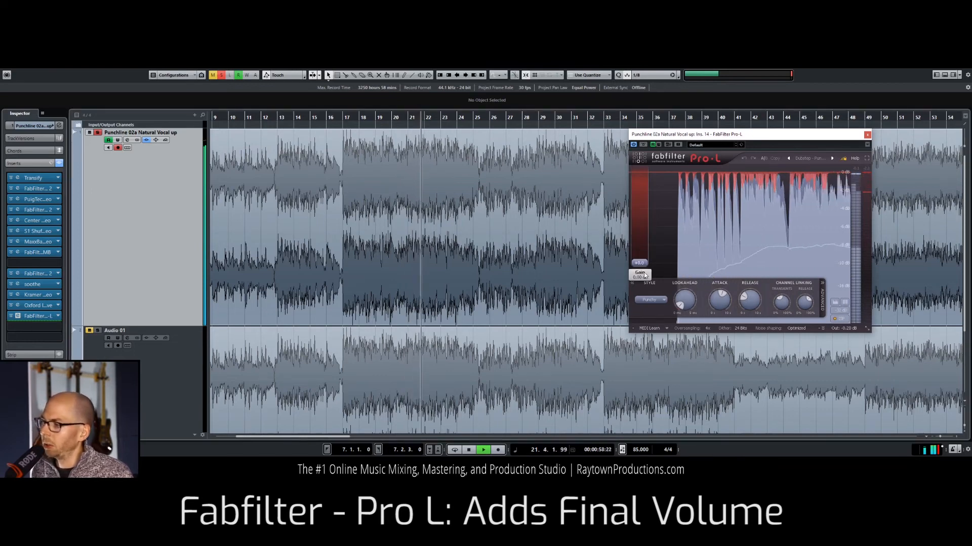
drag(645, 274, 643, 249)
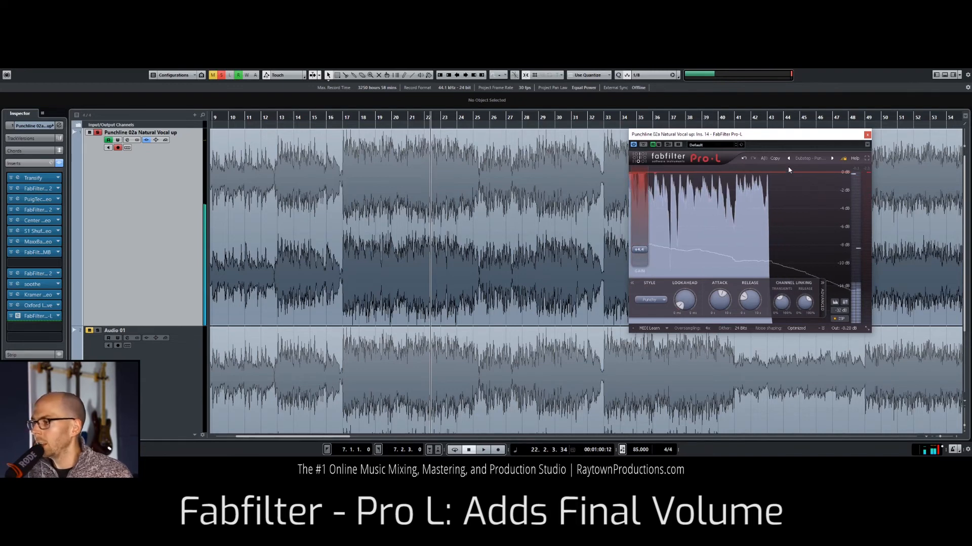
Step: Reset Pro-L's gain to 0 dB, resume playback and raise the gain gradually to about 4 dB by ear
mouse_move(637, 175)
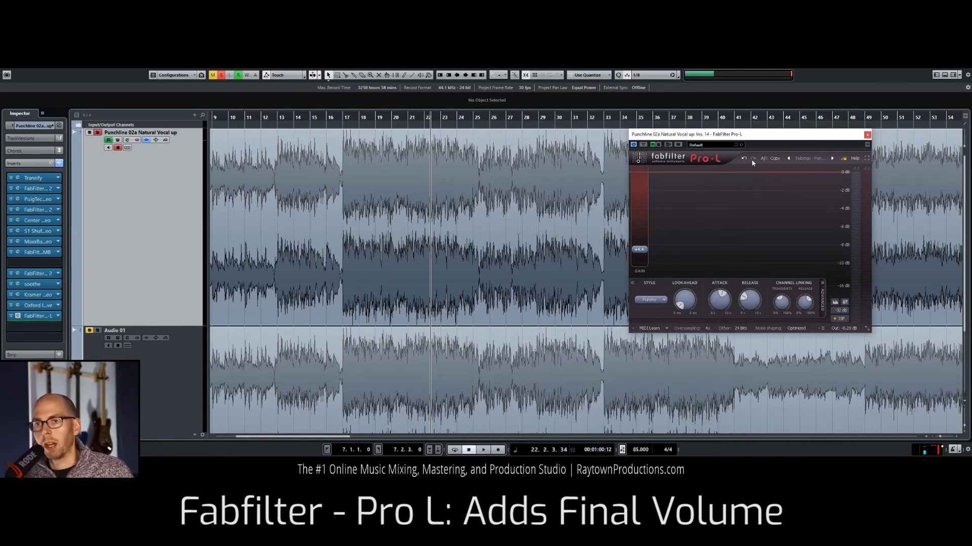
mouse_move(644, 254)
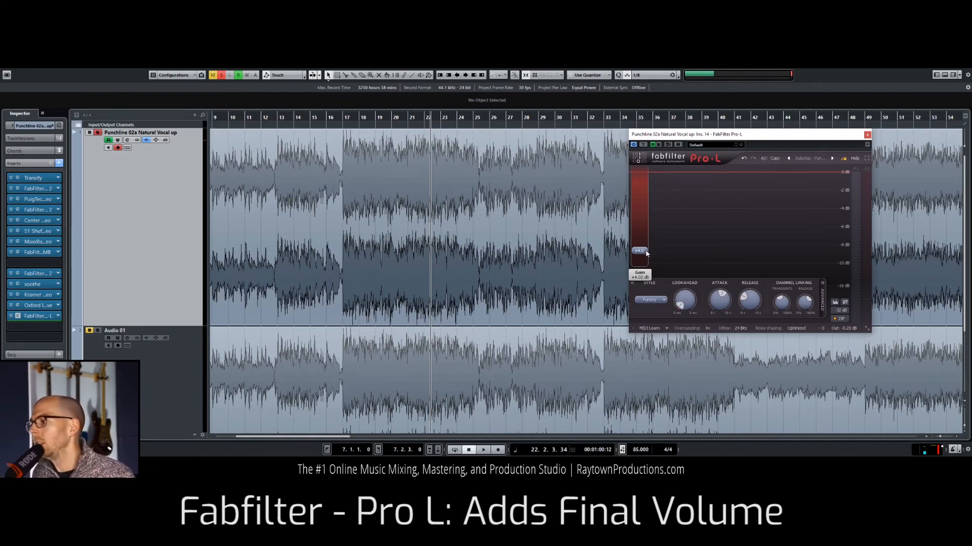
drag(647, 253, 646, 267)
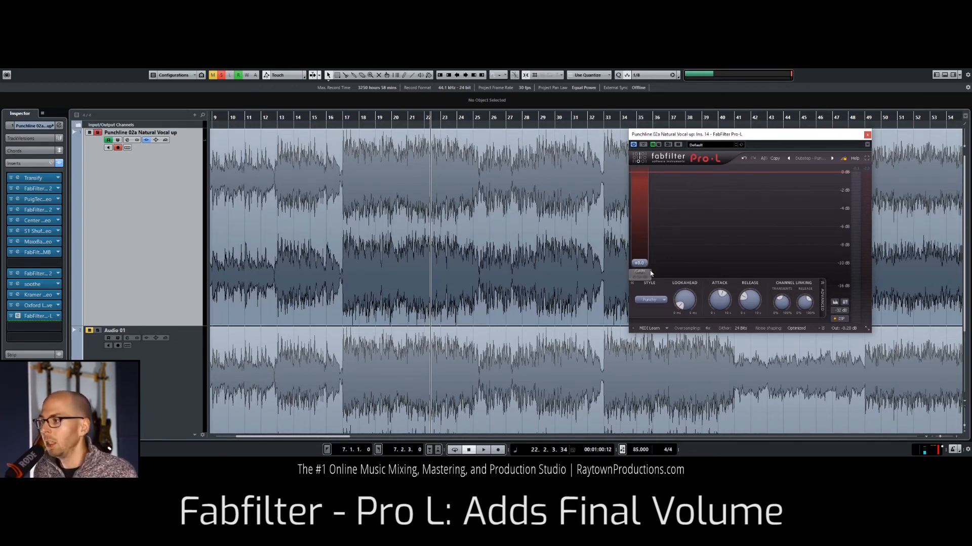
mouse_move(639, 241)
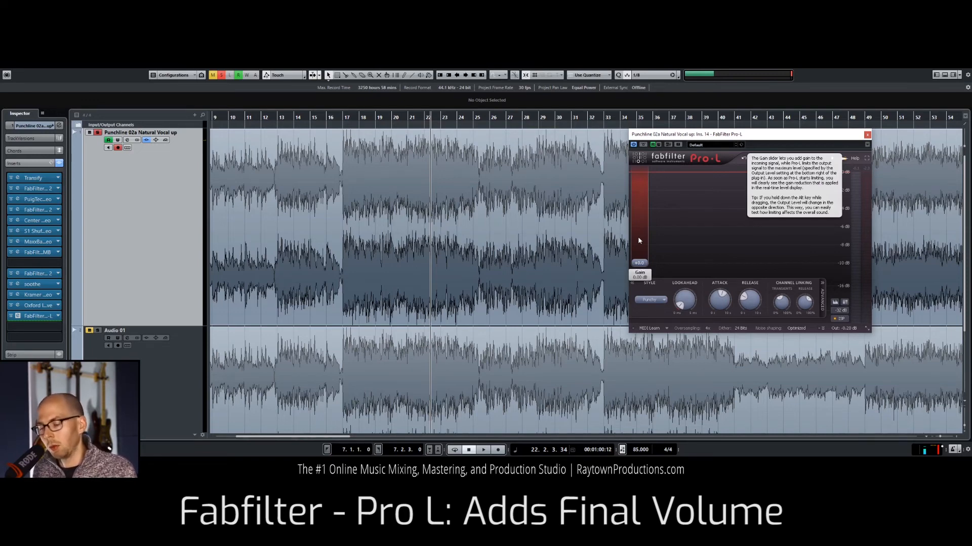
key(space)
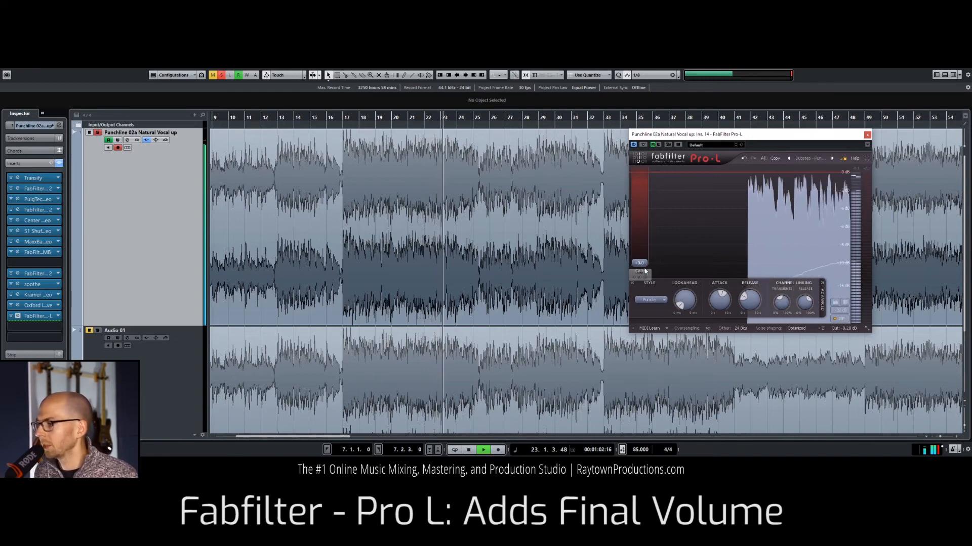
mouse_move(645, 267)
drag(645, 267, 645, 258)
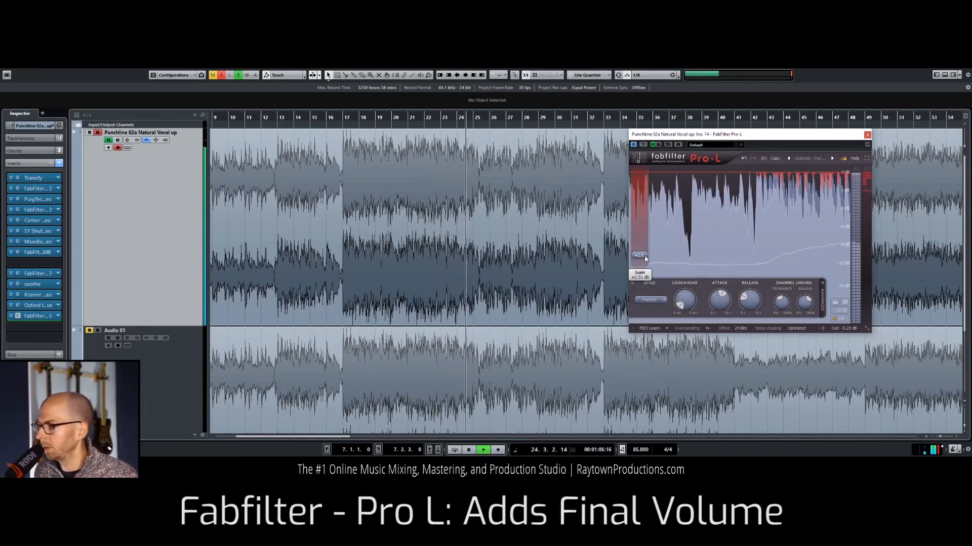
drag(646, 258, 646, 251)
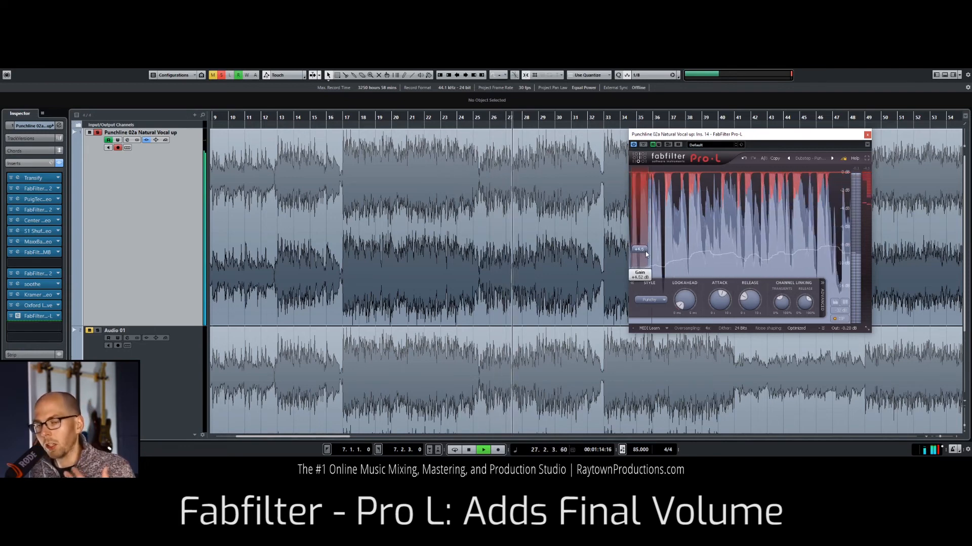
Step: Ease Pro-L's gain back in stages to about 2.2 dB, starting and stopping playback to judge the limiting
mouse_move(645, 252)
mouse_down()
mouse_move(645, 232)
mouse_move(643, 257)
mouse_up()
key(space)
key(space)
key(space)
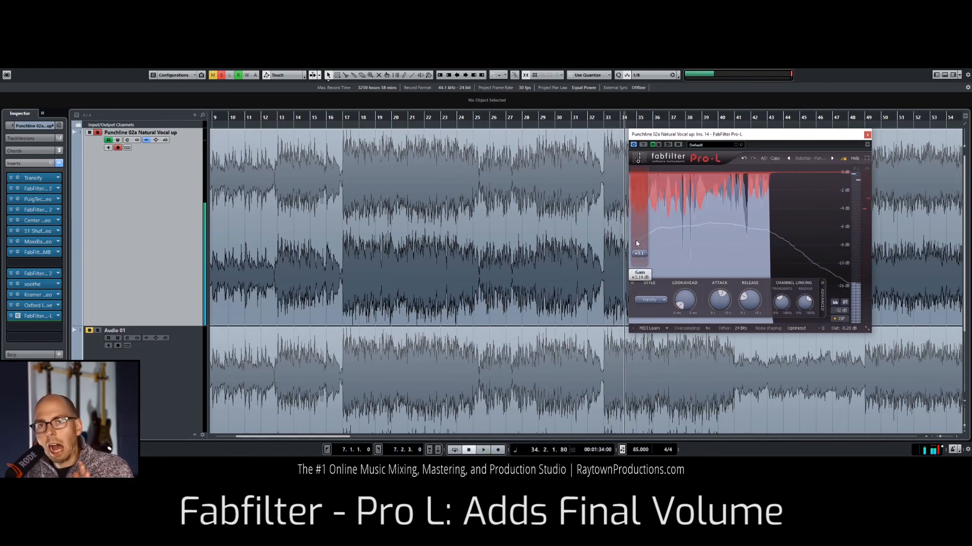
mouse_move(643, 242)
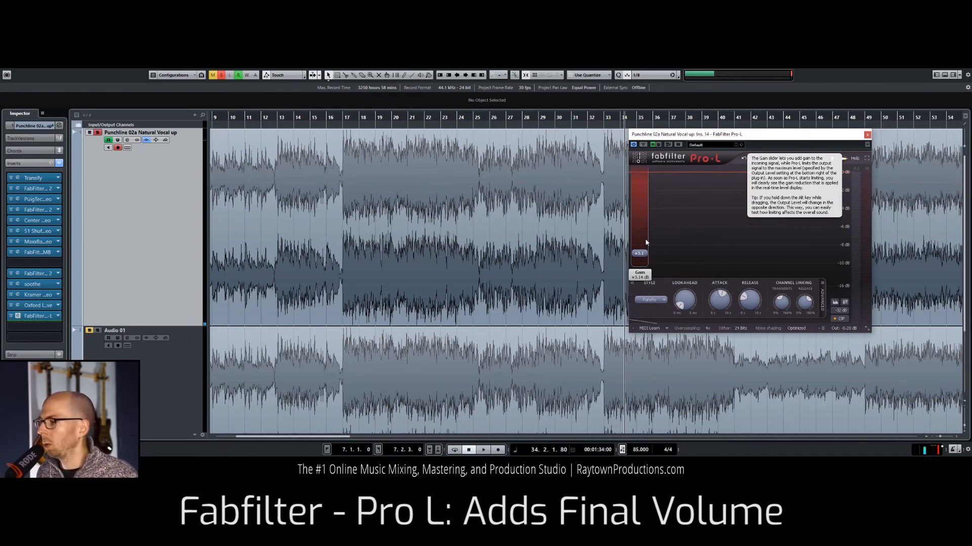
drag(644, 255, 645, 259)
key(space)
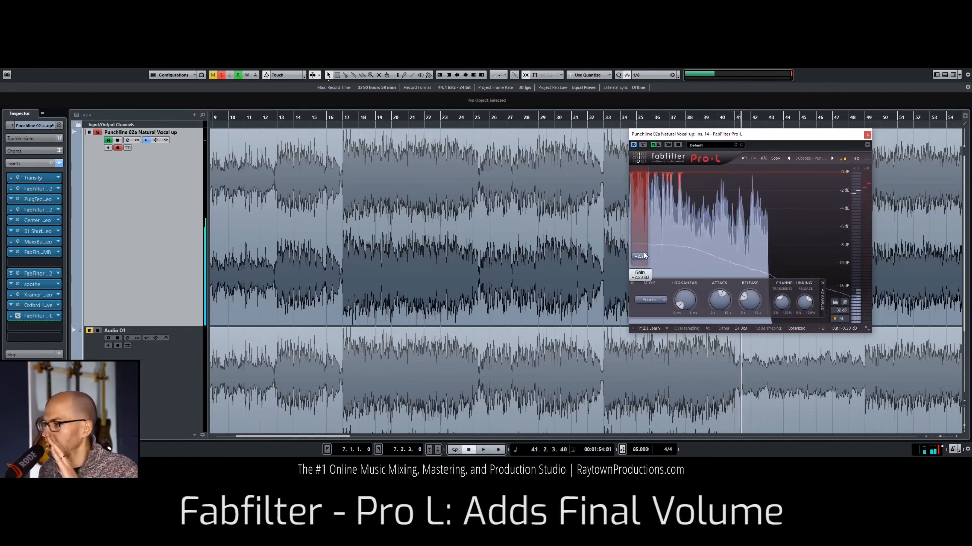
Step: Return the playhead to the start of the song, close Pro-L and zoom the timeline to show the whole mix
mouse_move(631, 237)
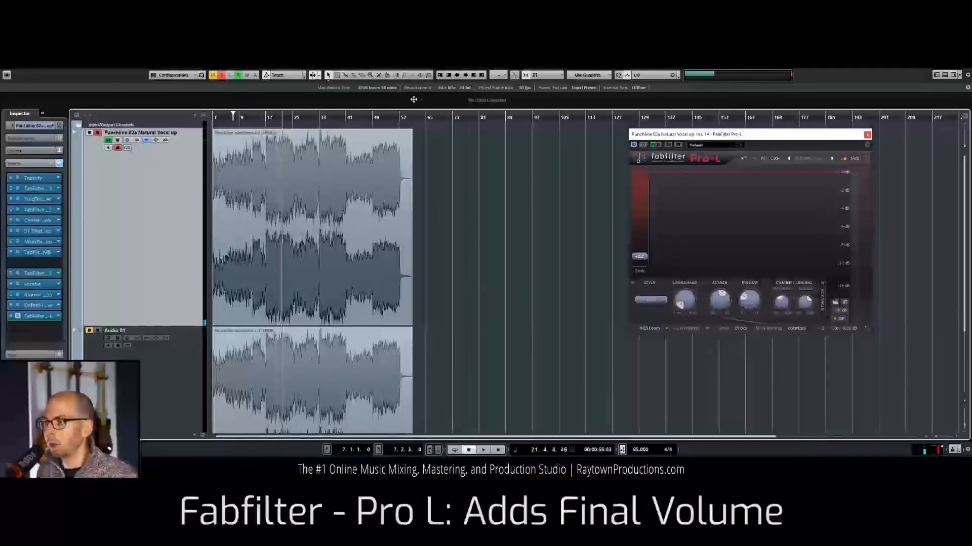
key(KP_Decimal)
key(h)
key(h)
key(h)
key(h)
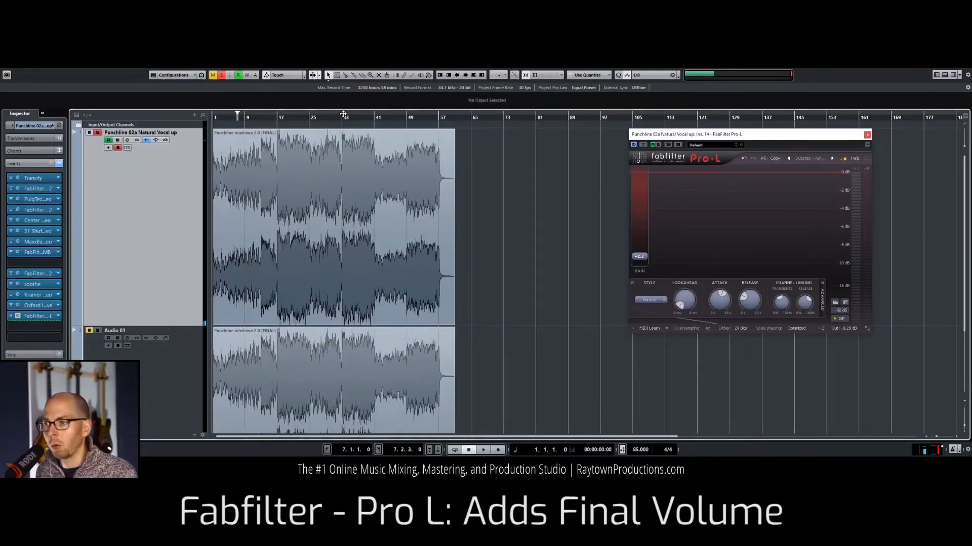
click(485, 253)
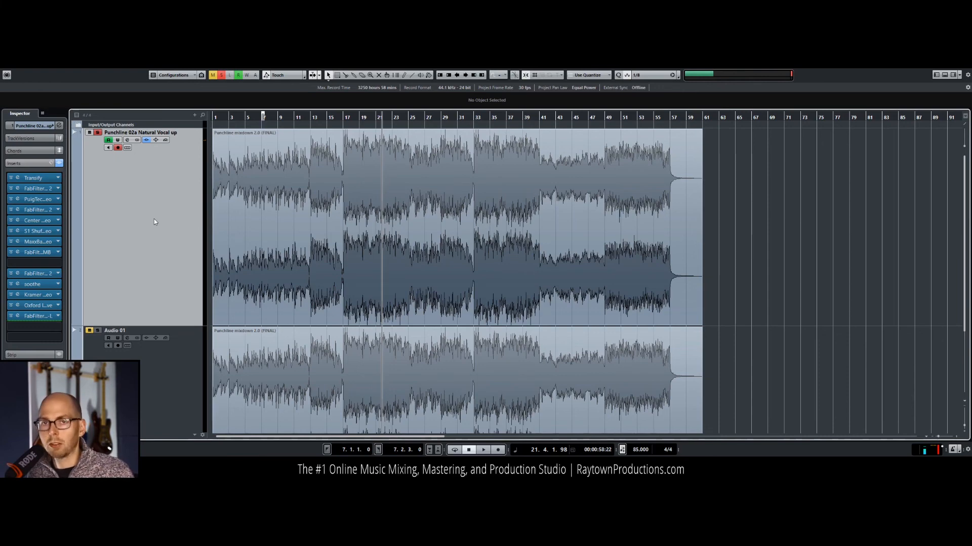
key(Down)
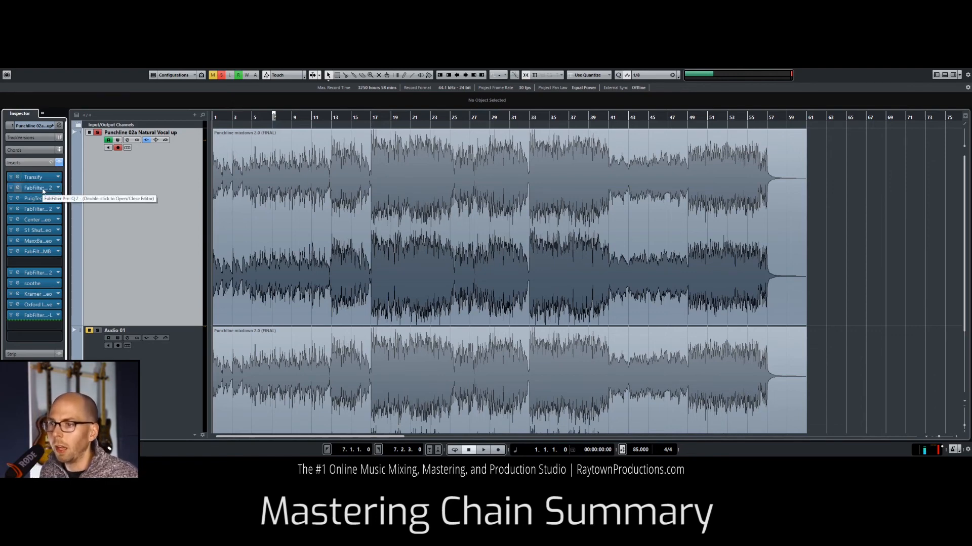
Step: Review the Pro-Q 2 curve in the second insert slot, close it and inspect PuigTec EQP1A's high-frequency boost
double_click(43, 190)
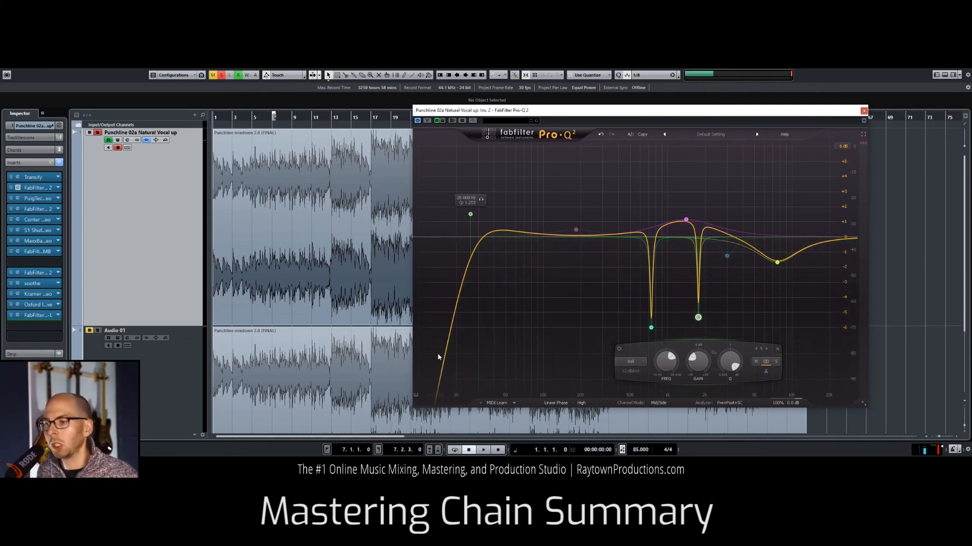
click(17, 188)
click(18, 198)
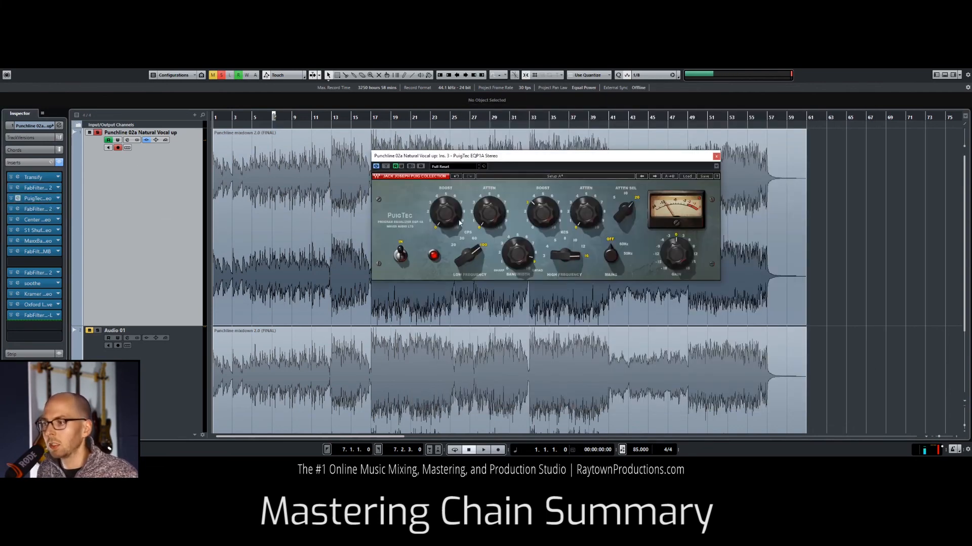
mouse_move(514, 235)
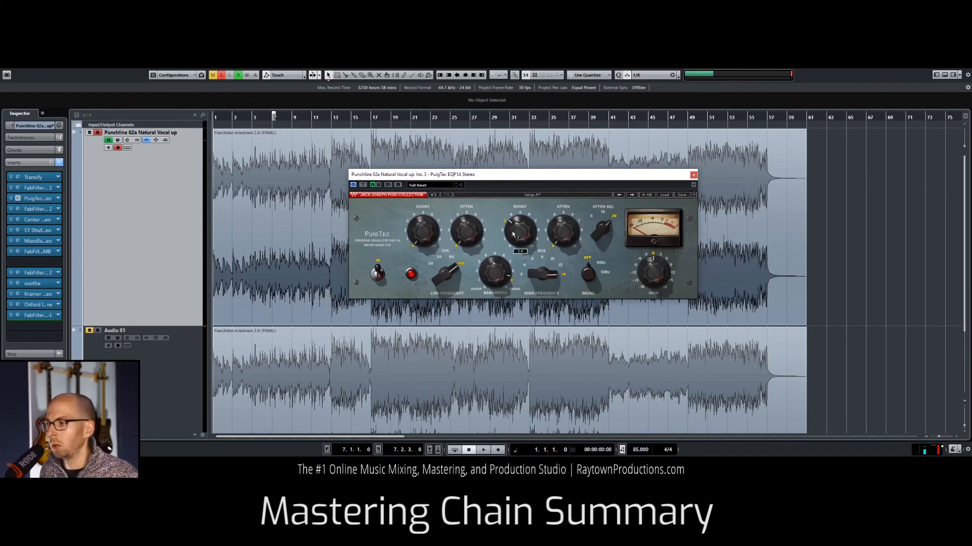
Step: Review Pro-C 2 in place of PuigTec, and replace it with Center, shifting Center's window inward
click(17, 209)
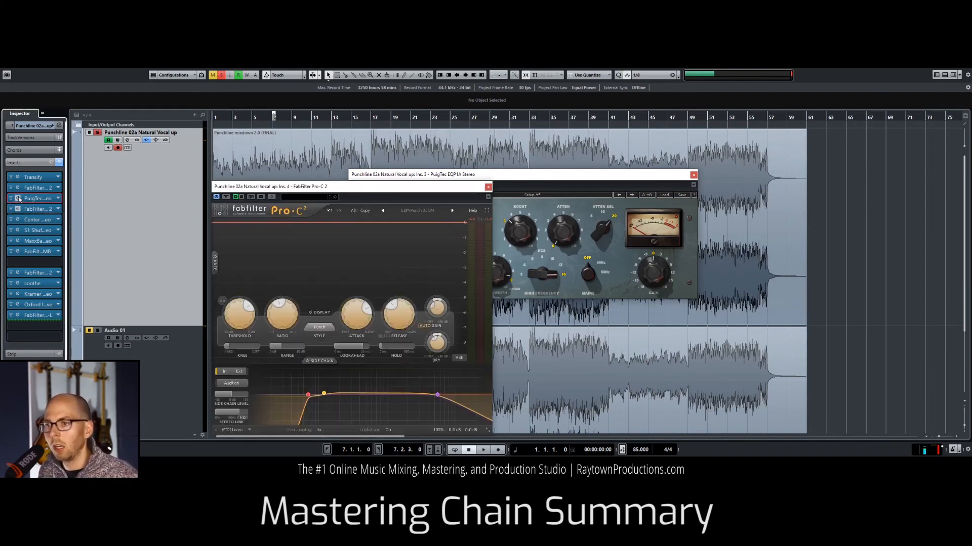
click(17, 198)
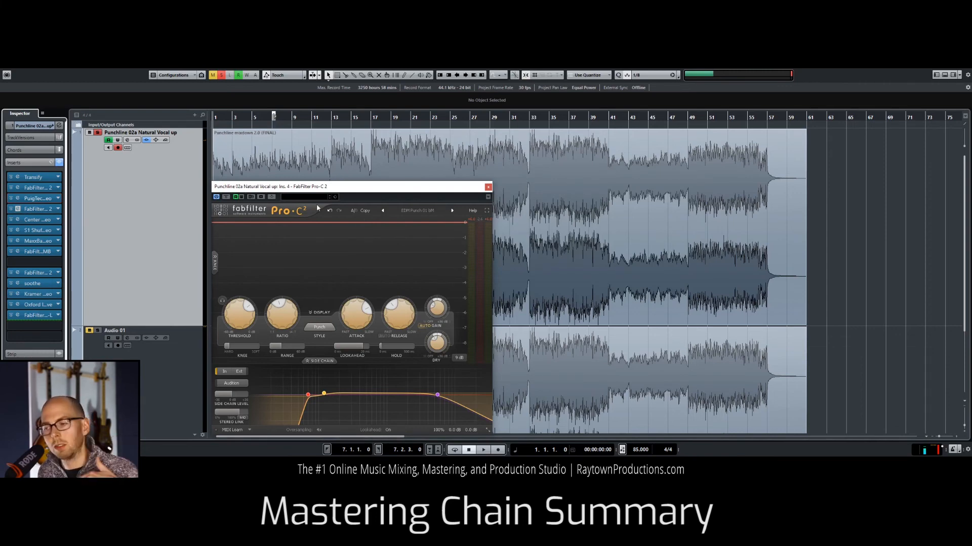
click(19, 220)
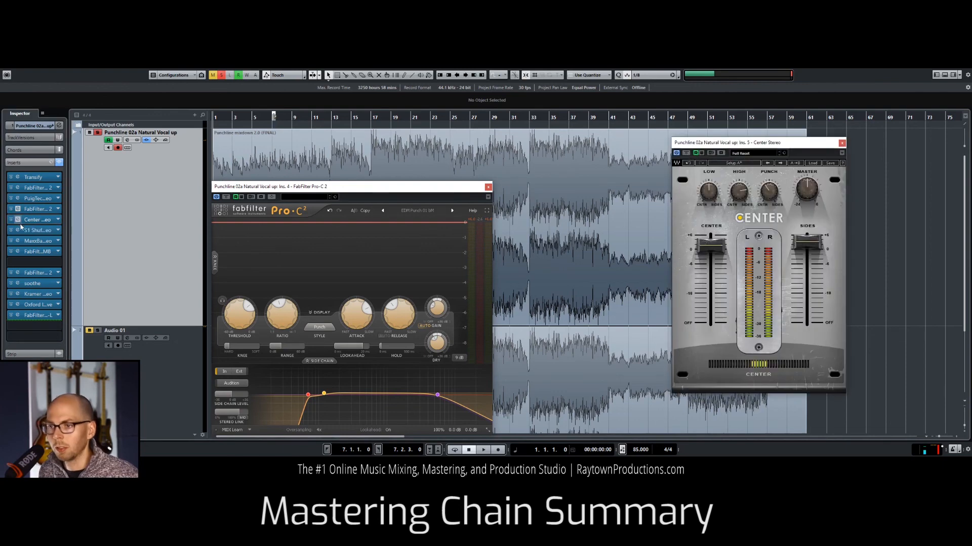
click(18, 209)
drag(788, 134, 733, 129)
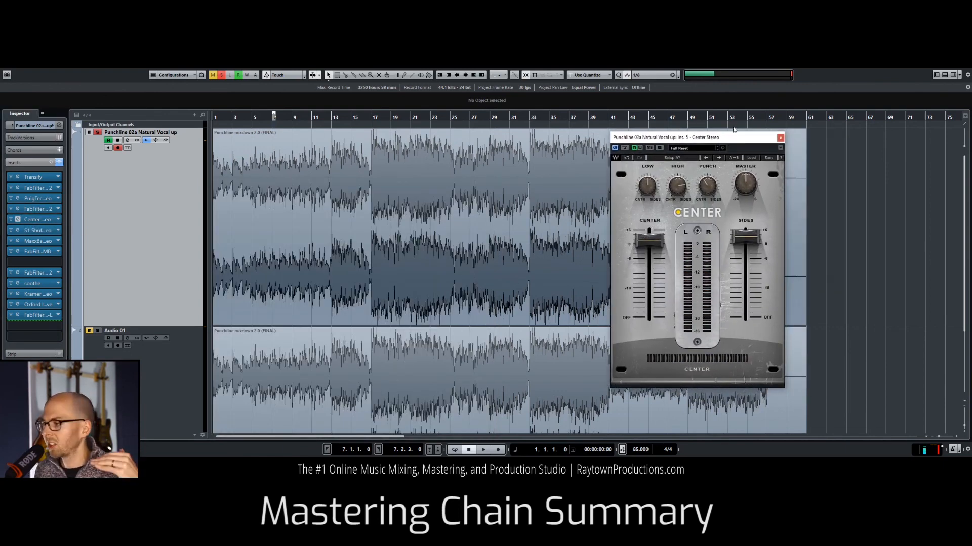
Step: Close Center, review the S1 Stereo Shuffler settings in the sixth insert slot and close it
click(19, 220)
click(19, 230)
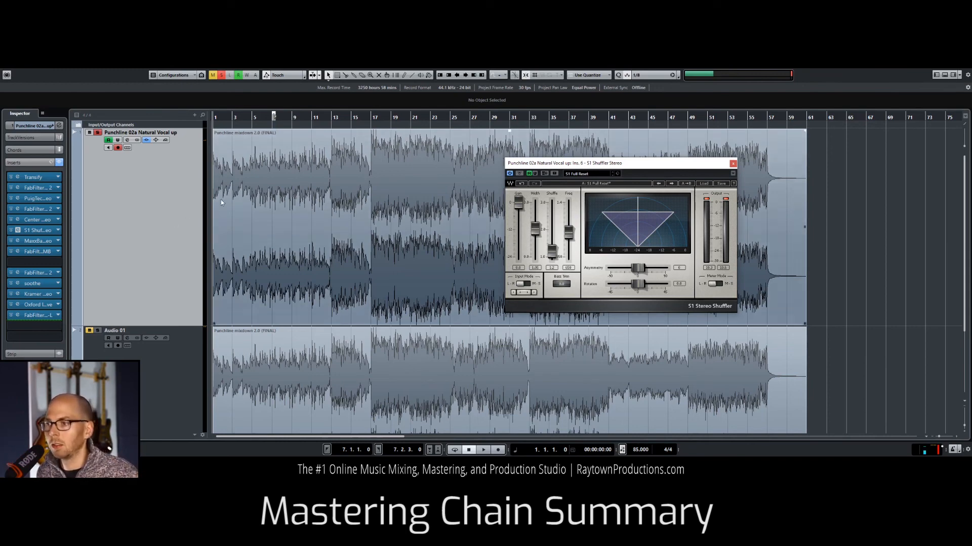
click(17, 231)
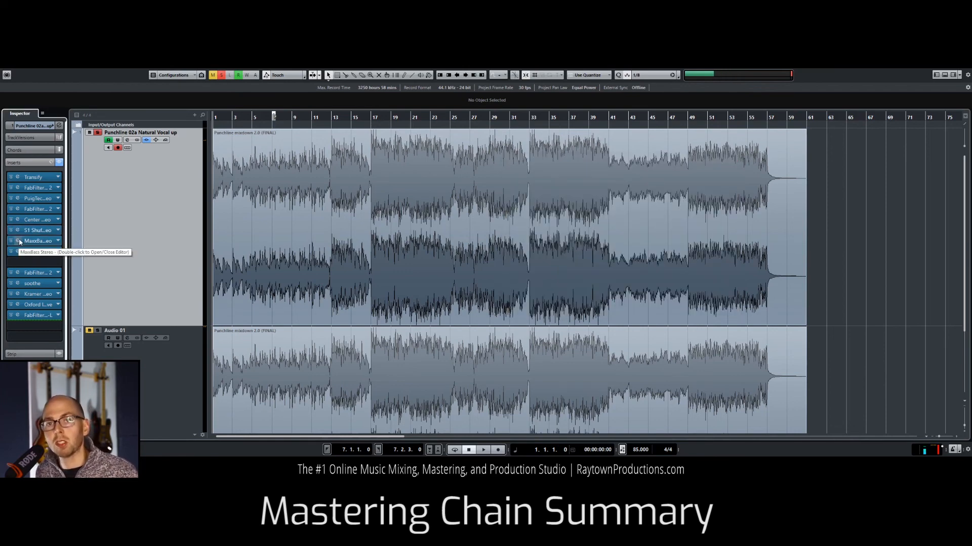
Step: Review the MaxxBass and FabFilter Pro-MB settings in the seventh and eighth insert slots, closing each one
click(19, 242)
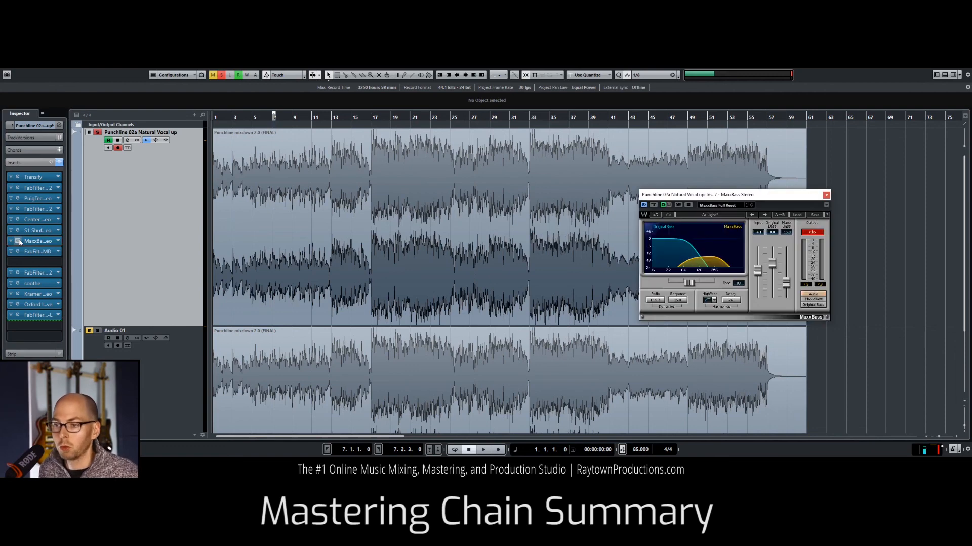
click(19, 241)
click(18, 251)
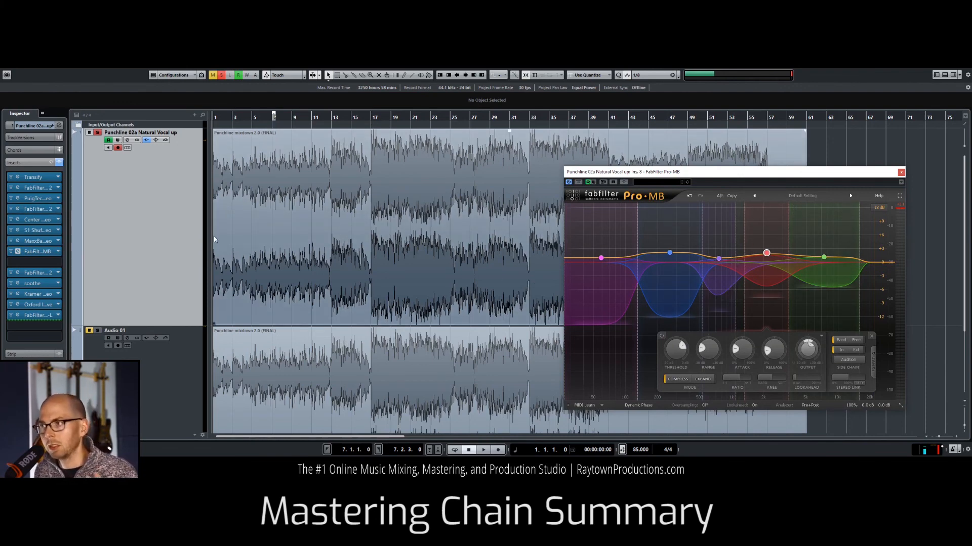
click(19, 251)
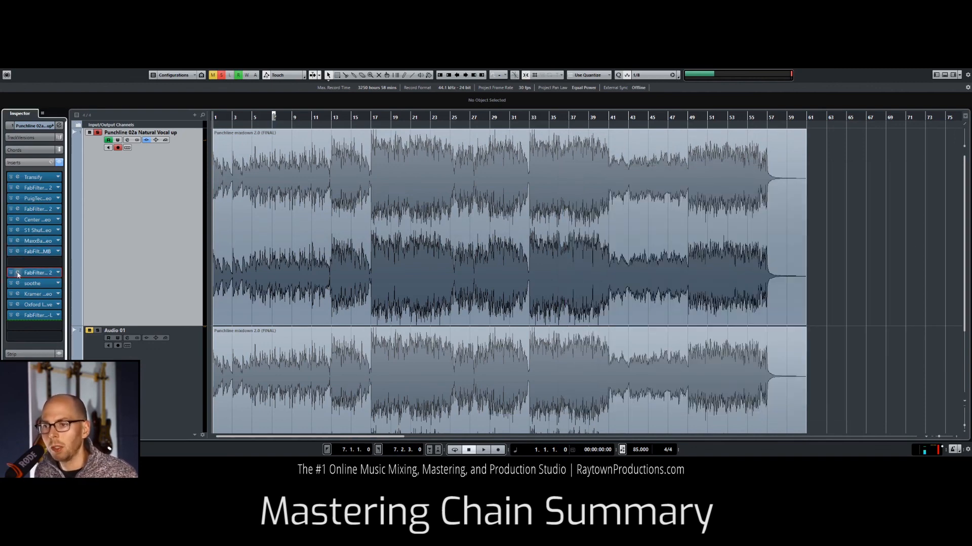
Step: Review the Pro-Q 2 curve in the tenth insert slot and the soothe settings in the eleventh, closing each one
click(18, 272)
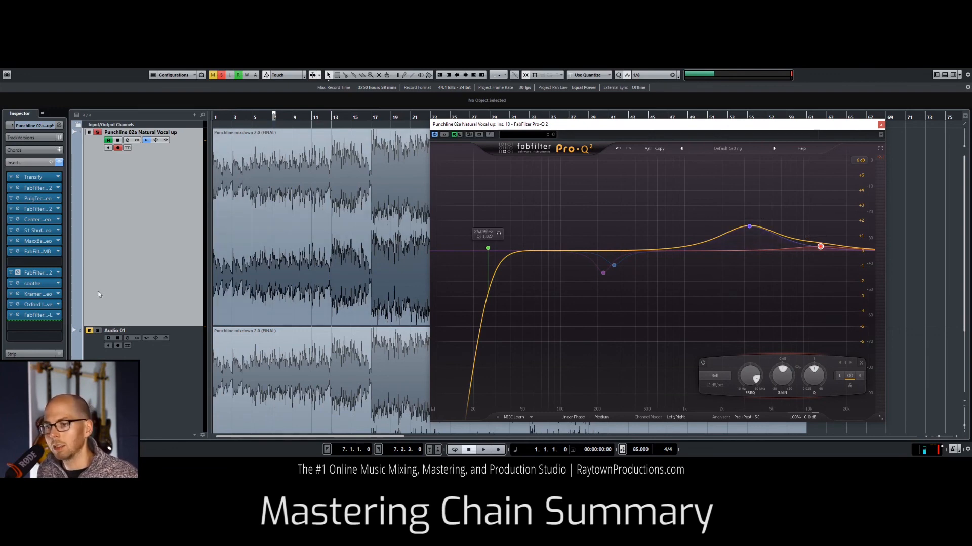
click(18, 273)
click(18, 283)
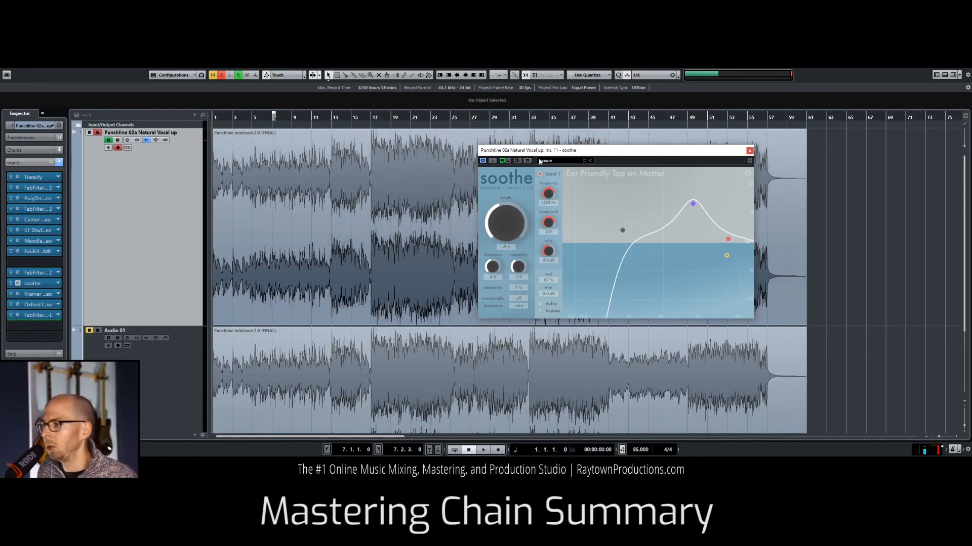
click(750, 150)
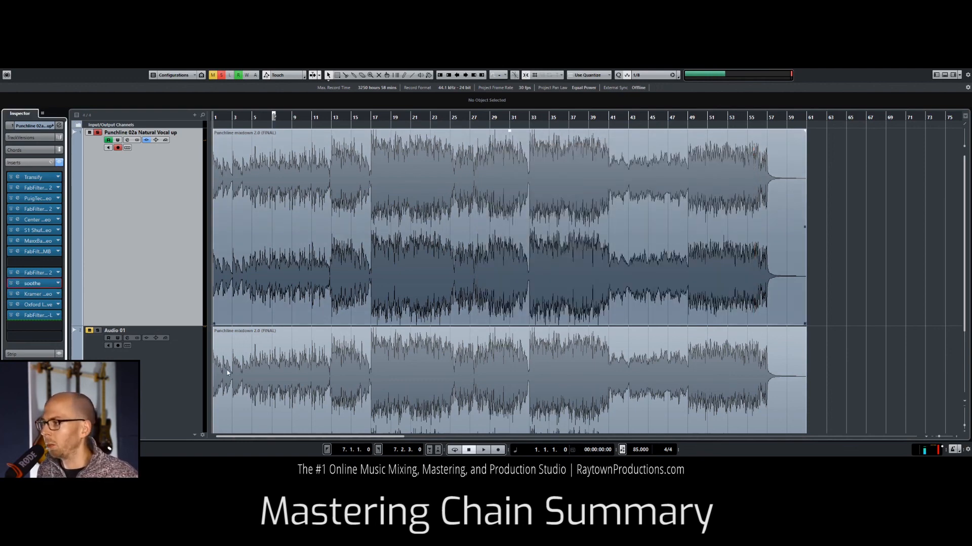
Step: Review the Kramer Tape, Oxford Inflator and FabFilter Pro-L settings in insert slots 12 to 14, closing each one
click(19, 295)
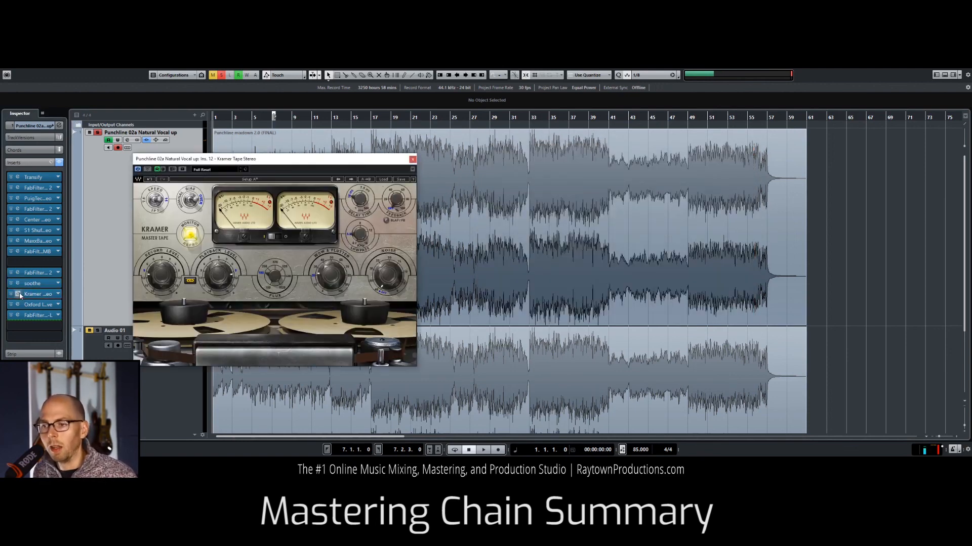
click(413, 159)
click(18, 304)
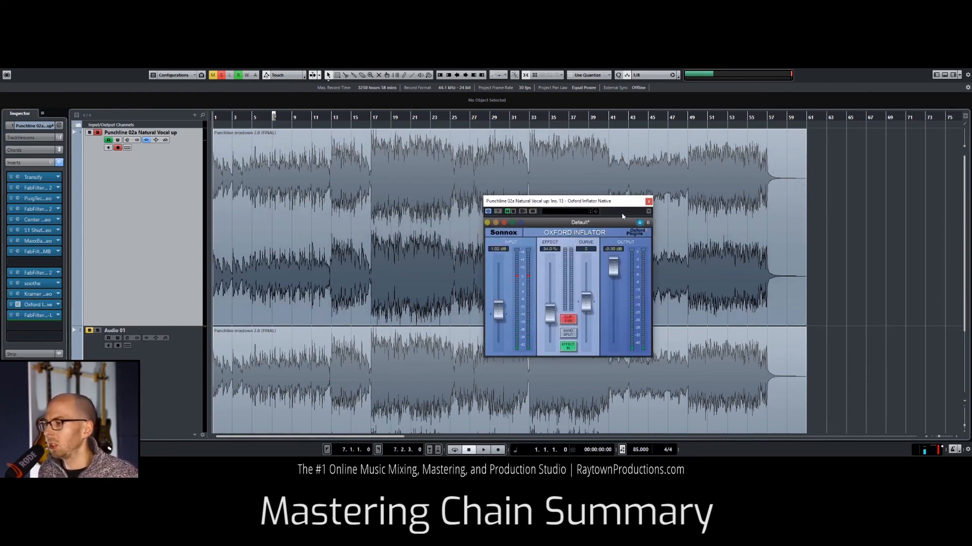
click(649, 203)
click(18, 315)
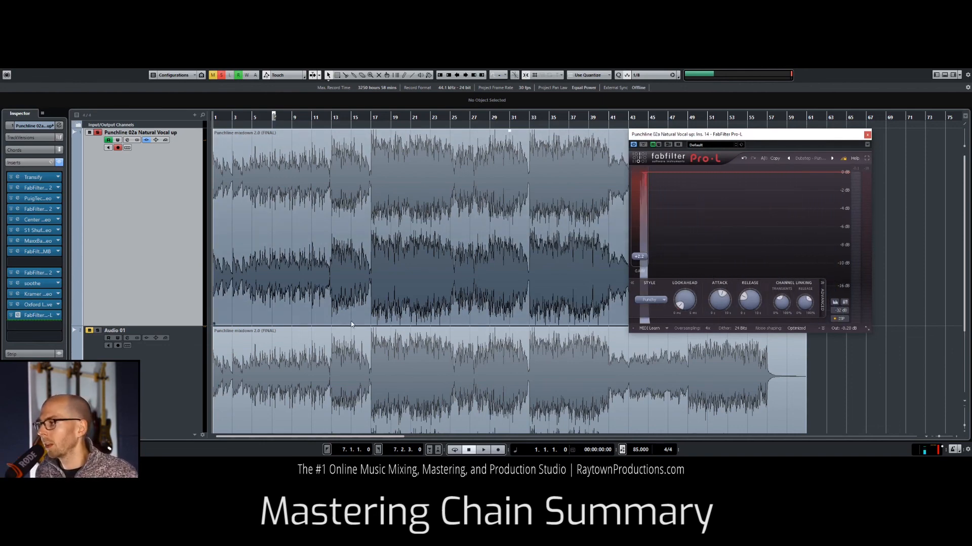
click(868, 135)
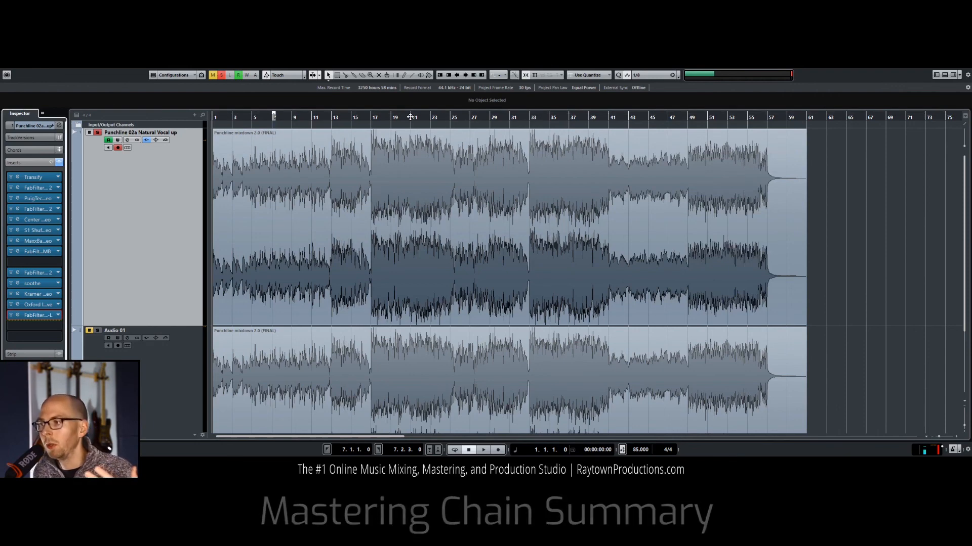